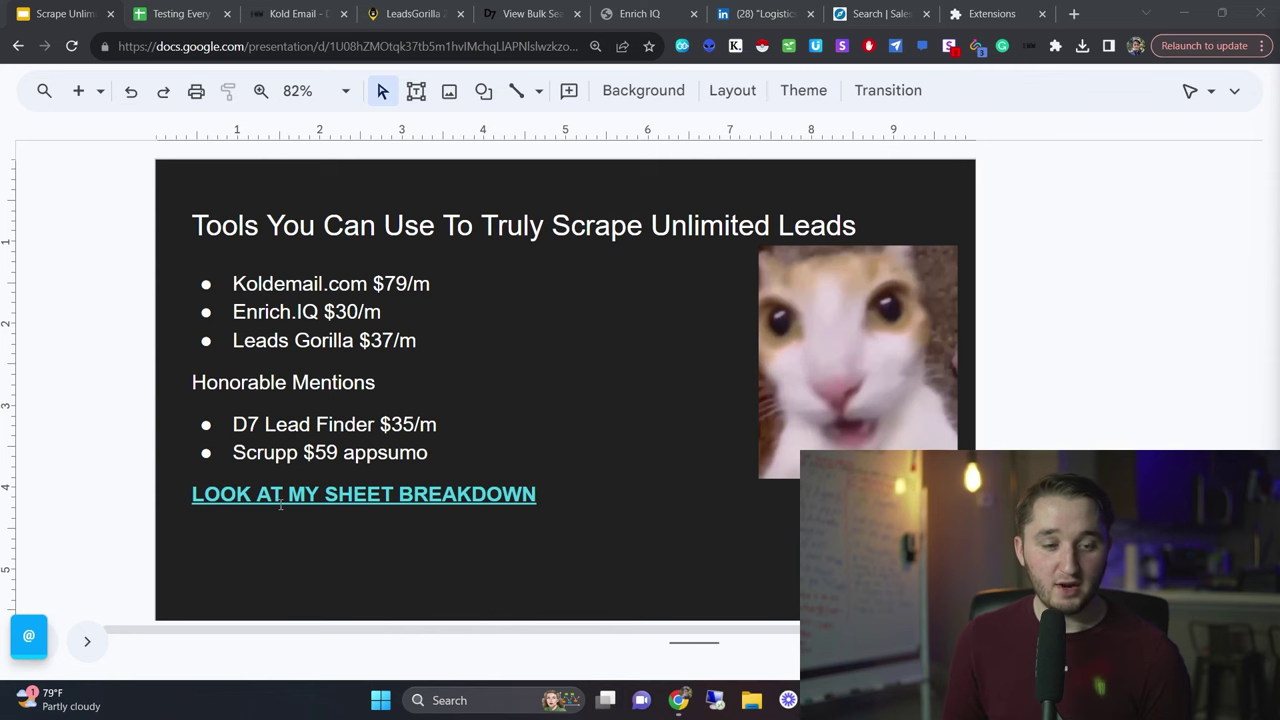
Step: Examine the lead list software comparison sheet's local business and ecom/tech scraping rows, covering prices, email and phone columns
{"action": "left_click", "coordinate": [190, 13]}
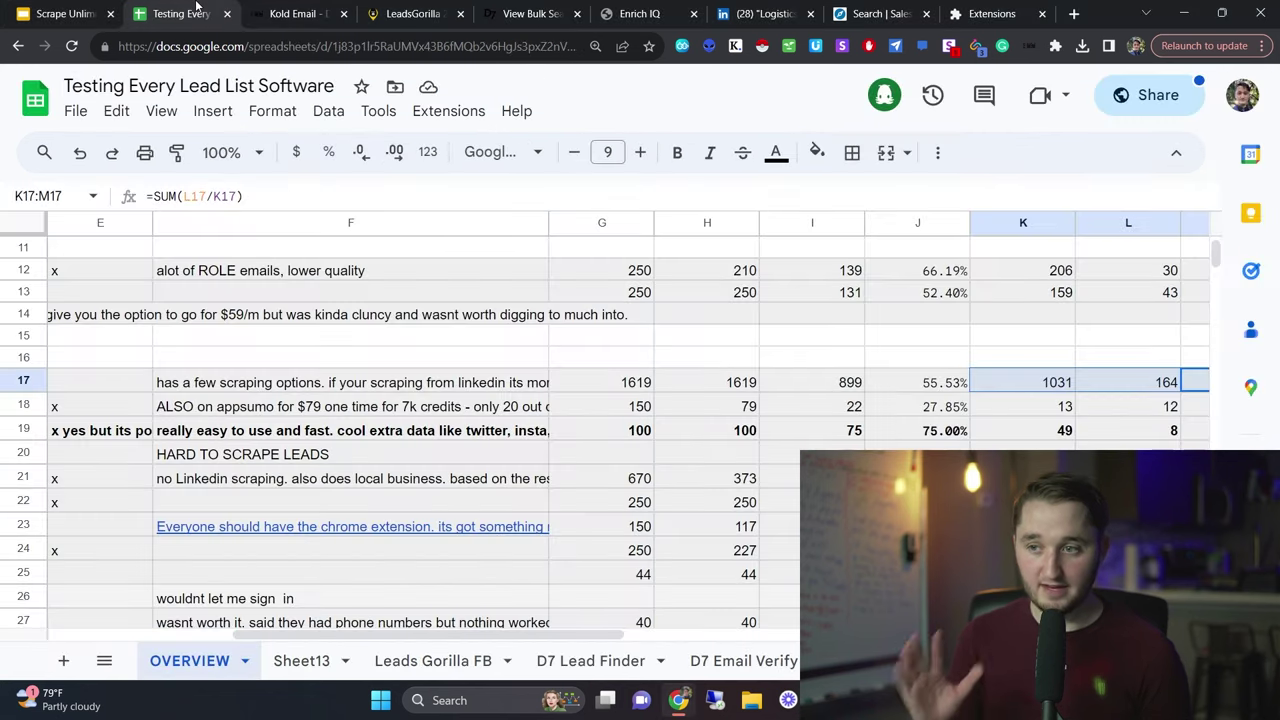
{"action": "scroll", "coordinate": [335, 437], "scroll_direction": "left", "scroll_amount": 5}
{"action": "scroll", "coordinate": [335, 437], "scroll_direction": "up", "scroll_amount": 5}
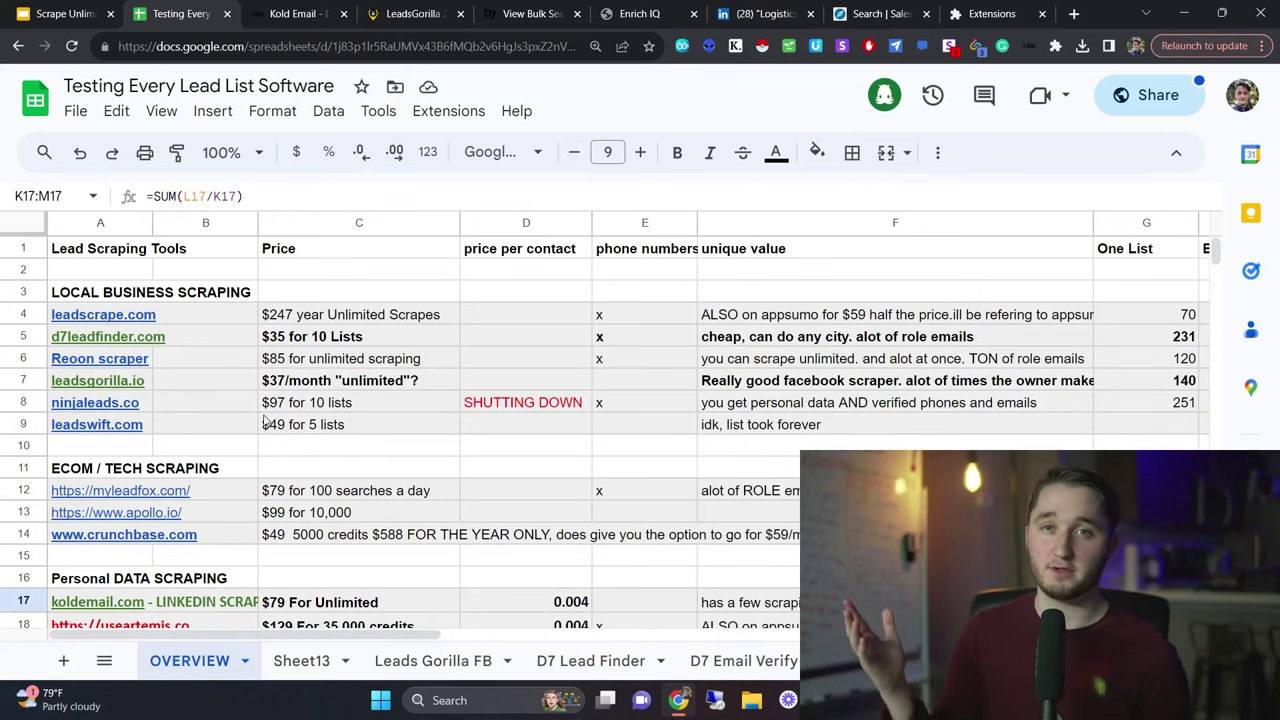
{"action": "left_click_drag", "start_coordinate": [300, 314], "coordinate": [313, 424]}
{"action": "scroll", "coordinate": [313, 424], "scroll_direction": "right", "scroll_amount": 5}
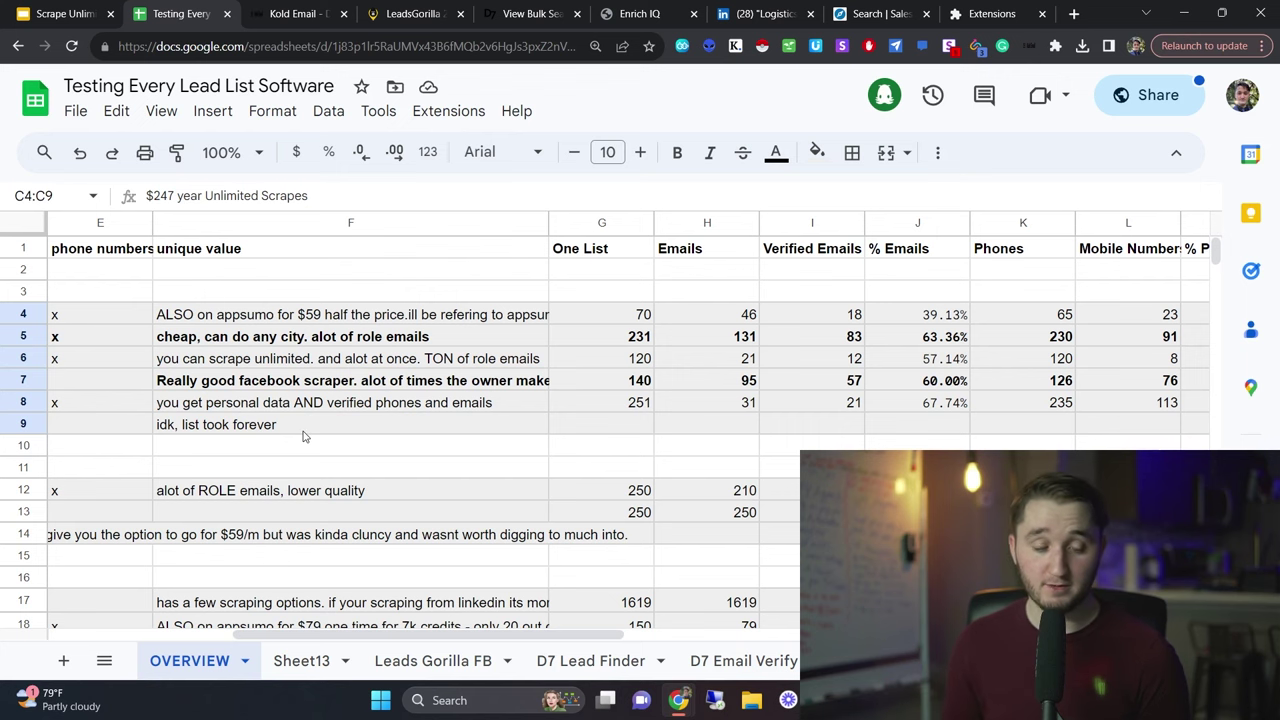
{"action": "scroll", "coordinate": [490, 400], "scroll_direction": "right", "scroll_amount": 5}
{"action": "scroll", "coordinate": [490, 400], "scroll_direction": "left", "scroll_amount": 5}
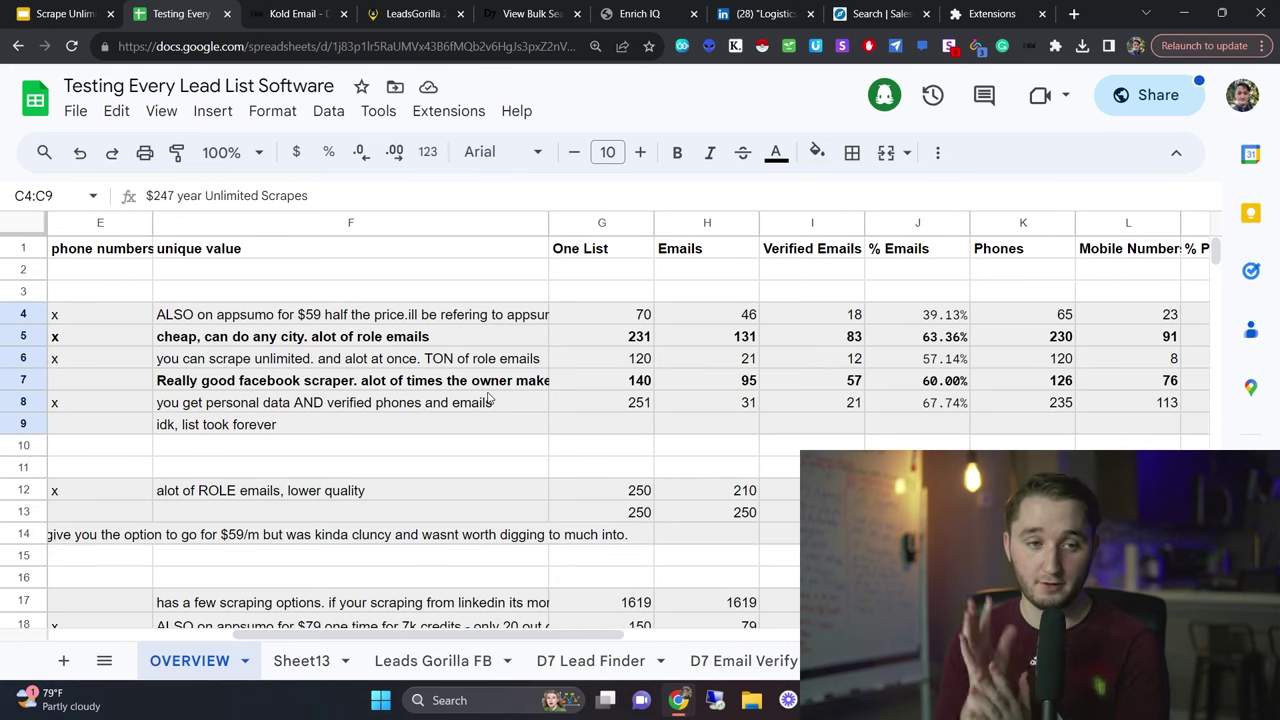
{"action": "scroll", "coordinate": [490, 400], "scroll_direction": "left", "scroll_amount": 5}
{"action": "scroll", "coordinate": [490, 400], "scroll_direction": "down", "scroll_amount": 1}
{"action": "left_click_drag", "start_coordinate": [392, 450], "coordinate": [398, 466]}
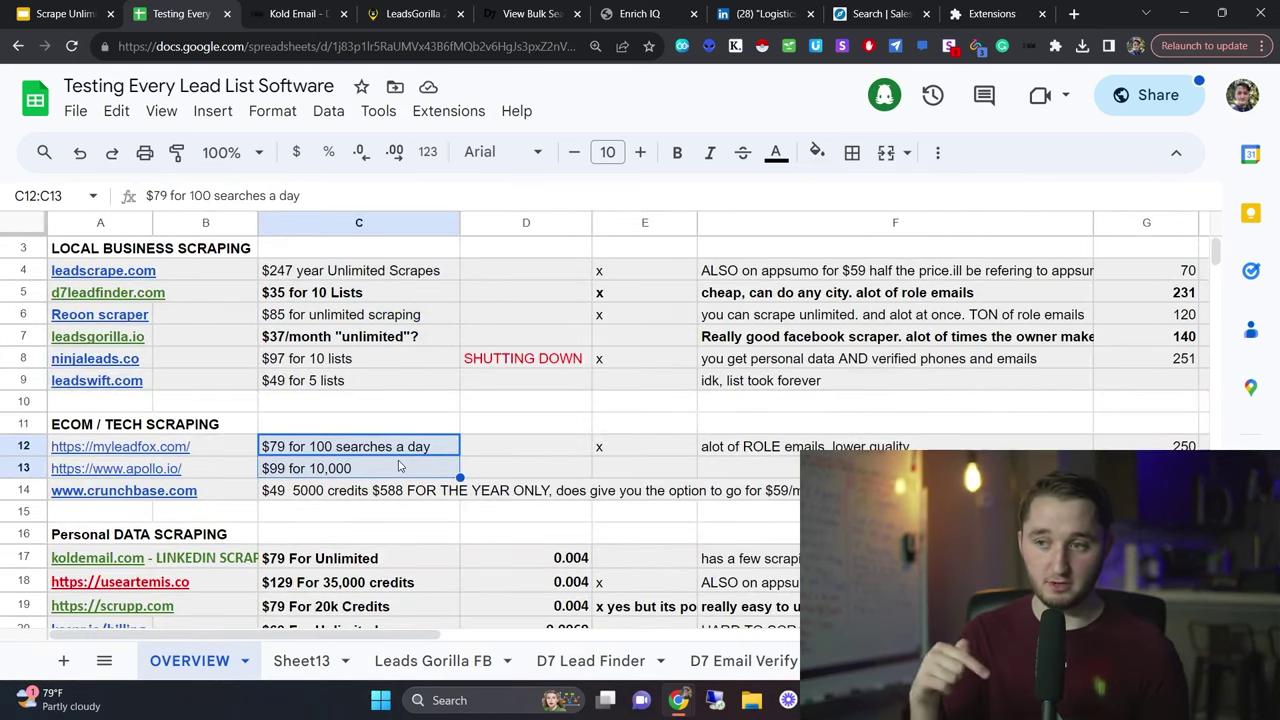
Step: Show the Professional Scraping slide, then review the extension installation instructions on Kold Email's LinkedIn extract emails page
{"action": "key", "text": "ctrl+shift+Tab"}
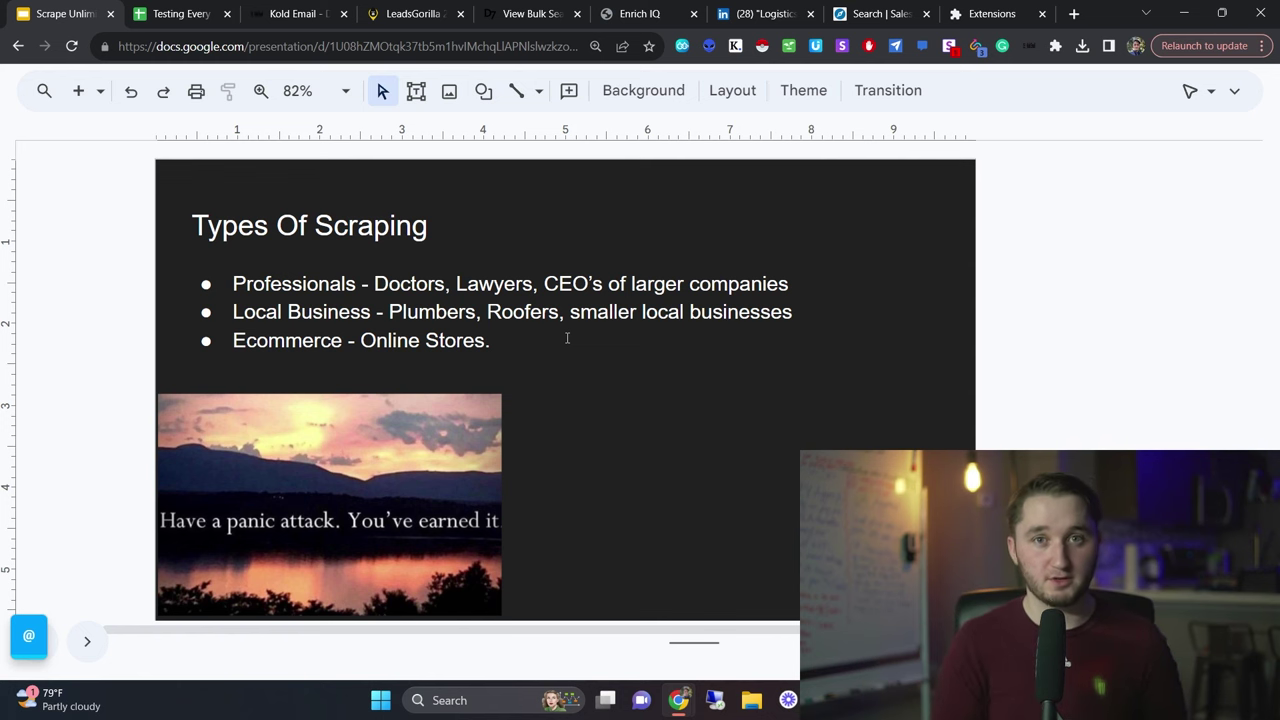
{"action": "key", "text": "Page_Down"}
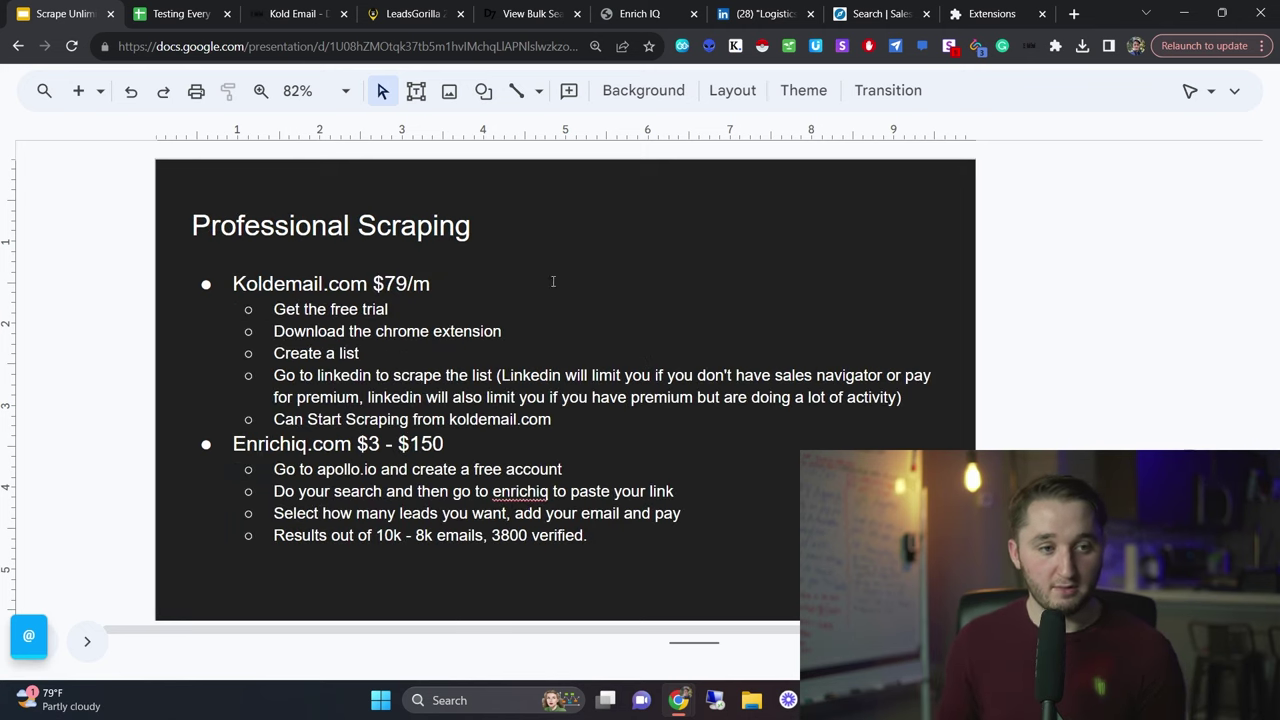
{"action": "left_click", "coordinate": [275, 12]}
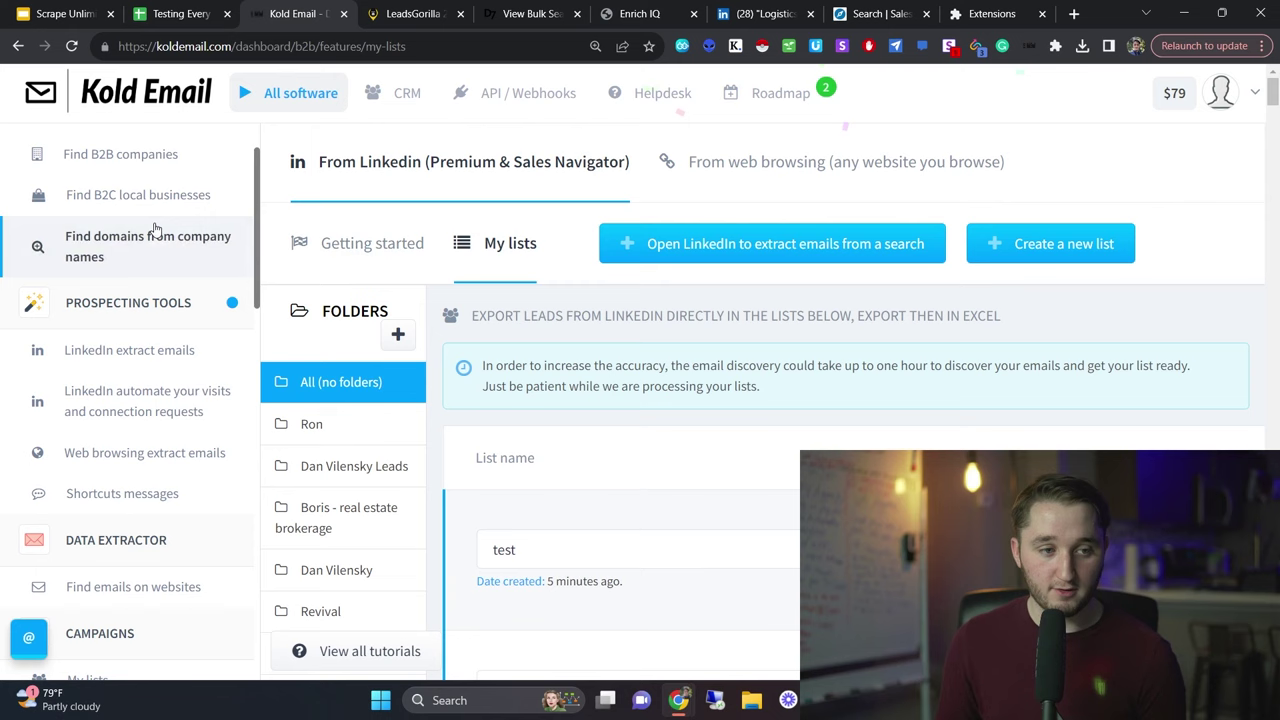
{"action": "scroll", "coordinate": [150, 260], "scroll_direction": "up", "scroll_amount": 1}
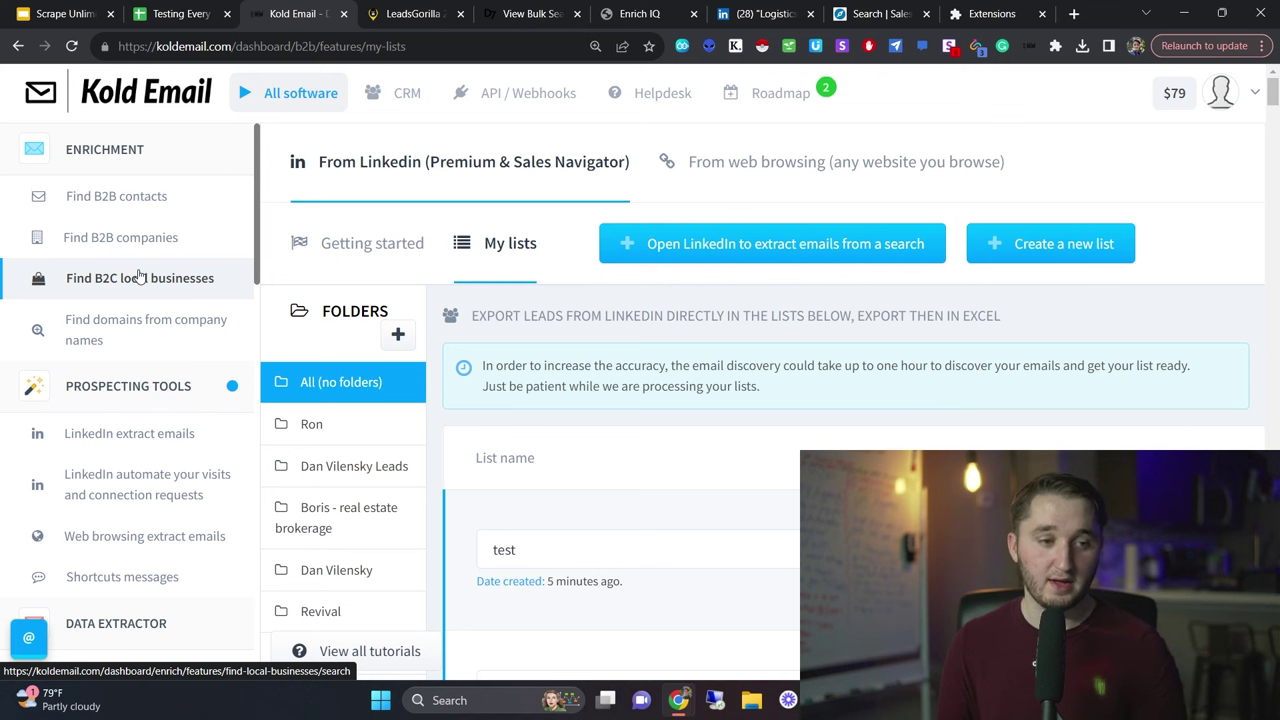
{"action": "left_click", "coordinate": [126, 438]}
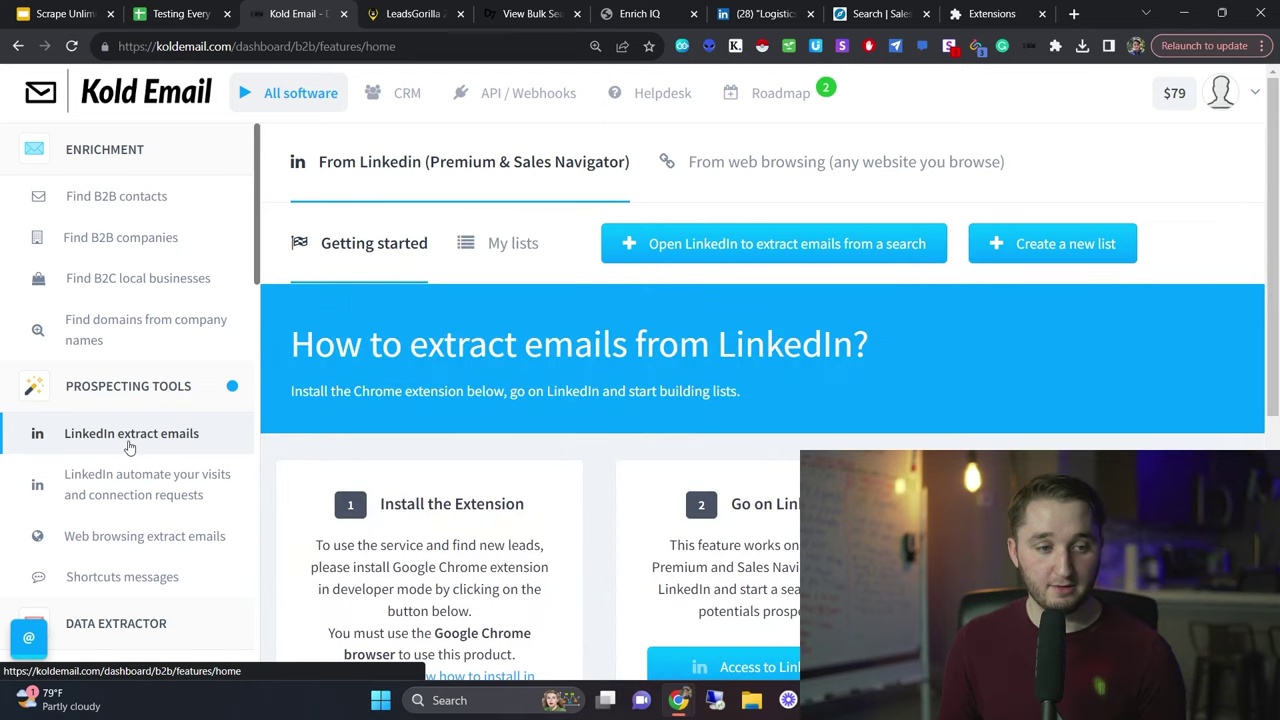
{"action": "scroll", "coordinate": [133, 402], "scroll_direction": "down", "scroll_amount": 2}
{"action": "scroll", "coordinate": [123, 444], "scroll_direction": "up", "scroll_amount": 2}
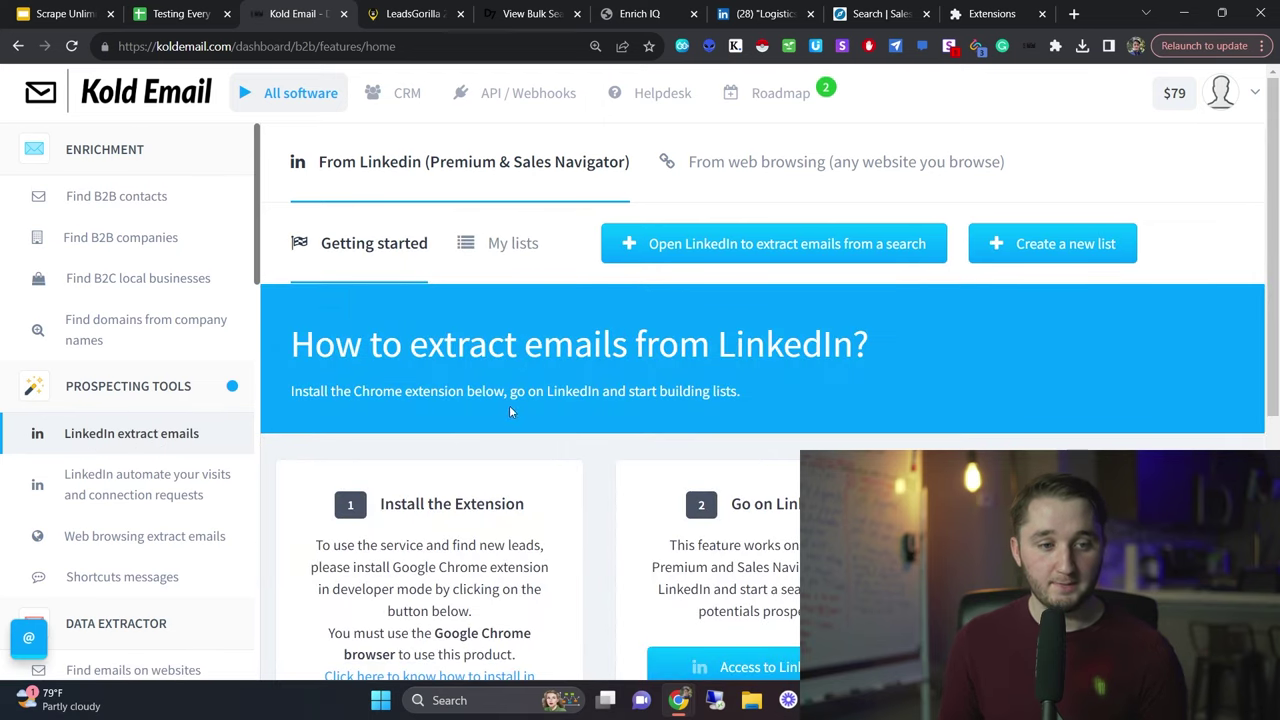
{"action": "scroll", "coordinate": [510, 411], "scroll_direction": "down", "scroll_amount": 3}
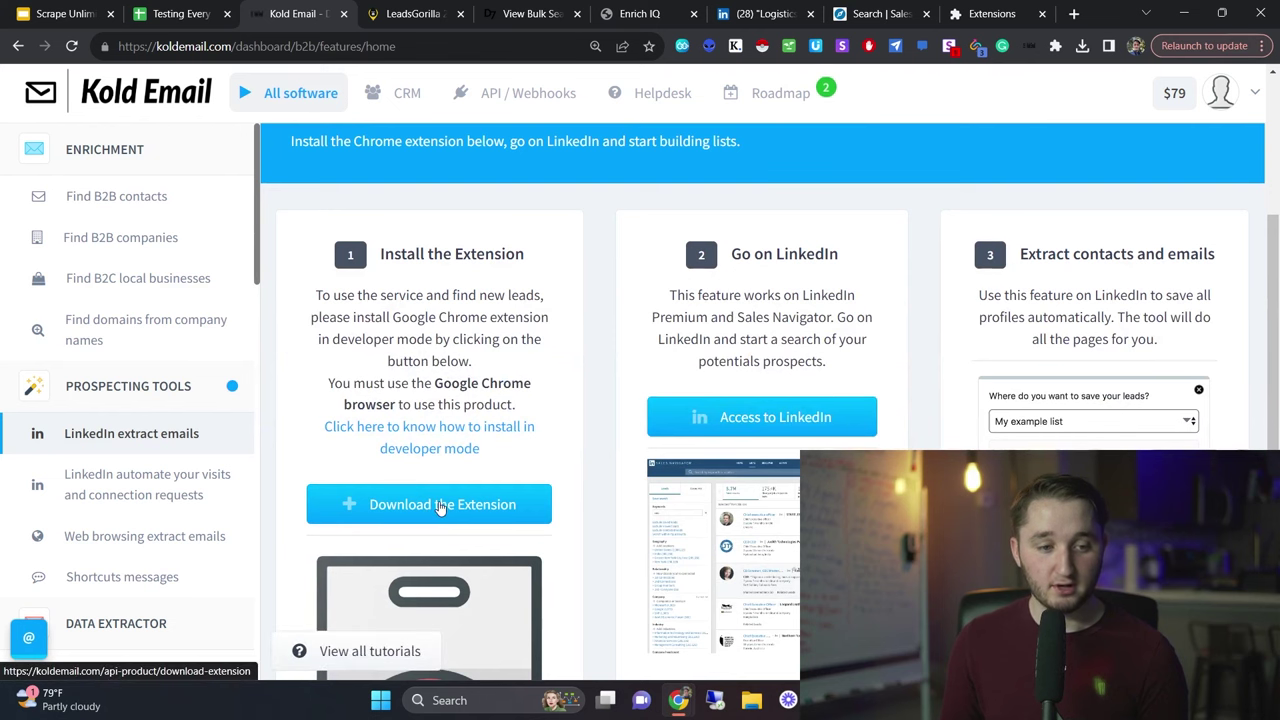
{"action": "scroll", "coordinate": [417, 475], "scroll_direction": "up", "scroll_amount": 2}
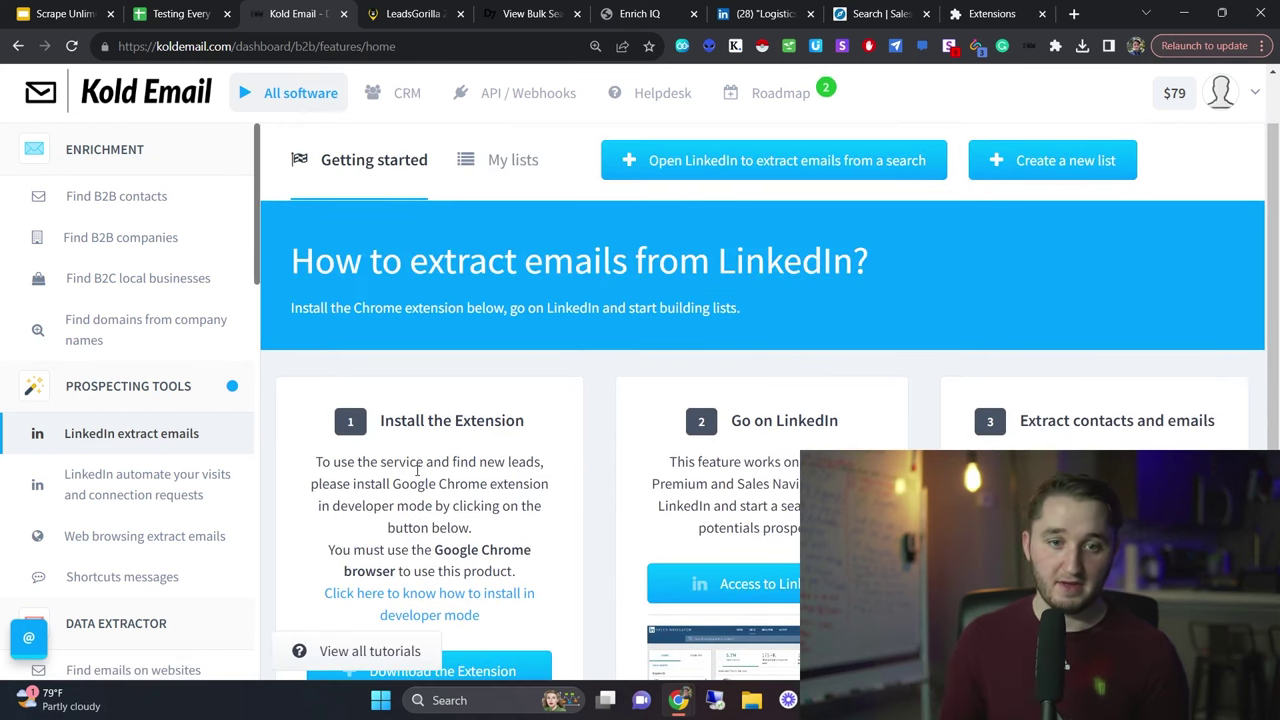
Step: Open the browser's extension management page and switch Developer mode off and back on
{"action": "left_click", "coordinate": [1055, 46]}
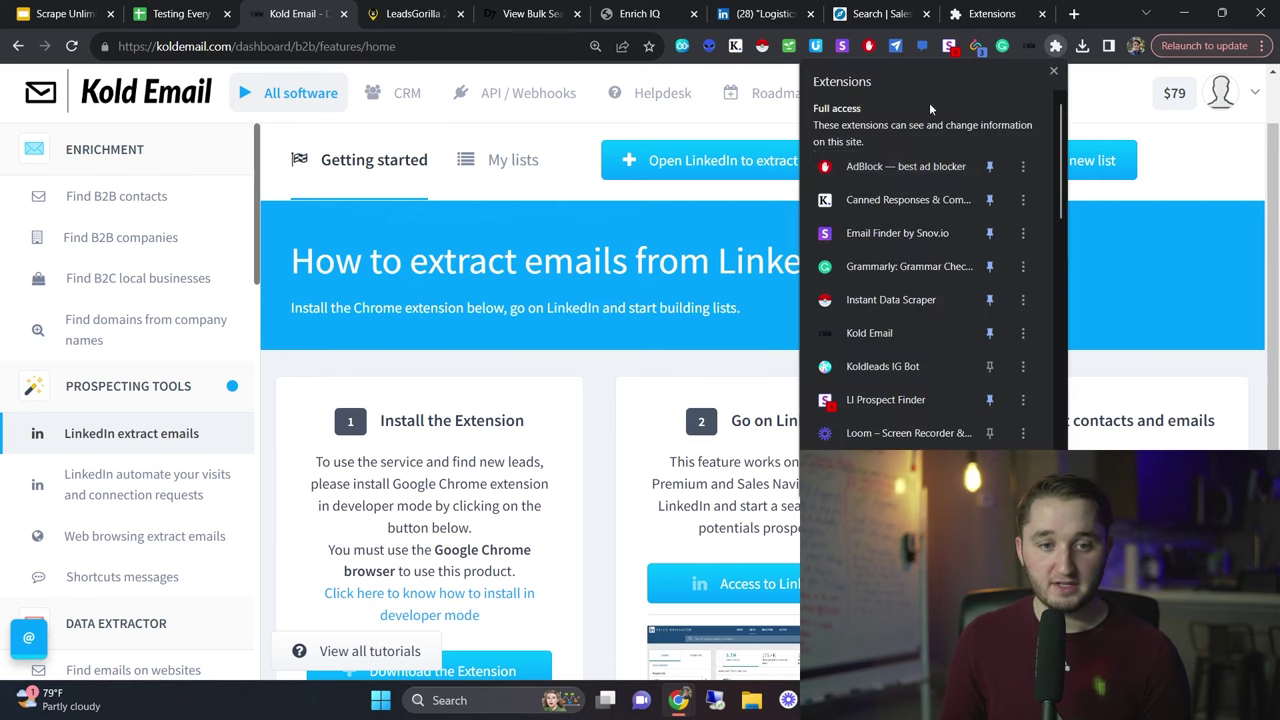
{"action": "scroll", "coordinate": [900, 350], "scroll_direction": "down", "scroll_amount": 1}
{"action": "left_click", "coordinate": [850, 487]}
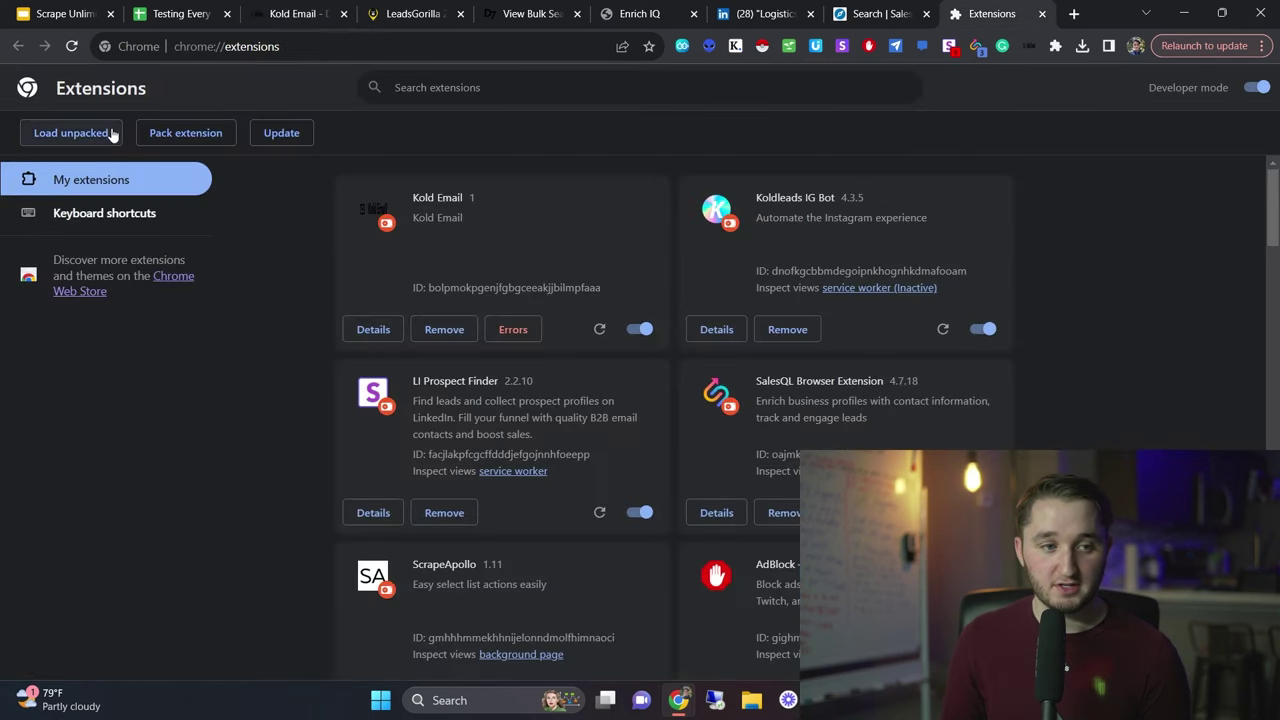
{"action": "left_click", "coordinate": [1256, 88]}
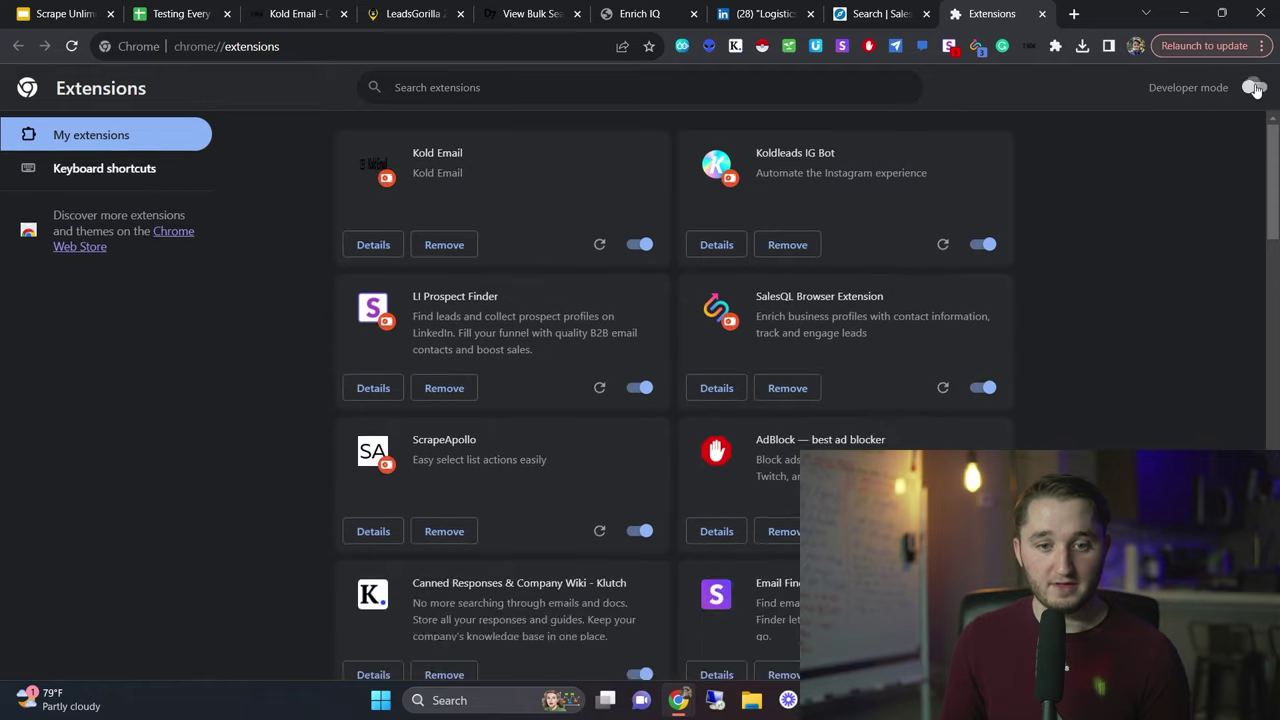
{"action": "left_click", "coordinate": [1256, 88]}
Step: Load an unpacked extension, choosing the koldemail folder in Downloads
{"action": "left_click", "coordinate": [65, 136]}
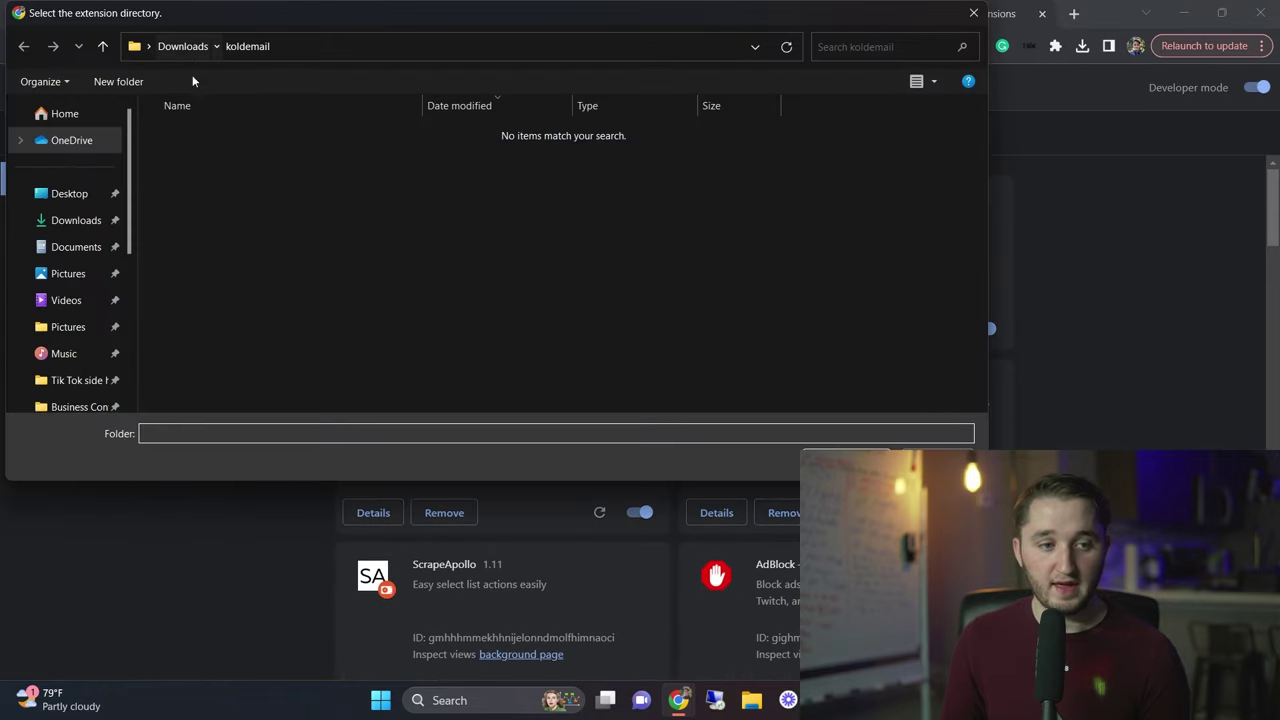
{"action": "left_click", "coordinate": [182, 46]}
{"action": "left_click", "coordinate": [226, 210]}
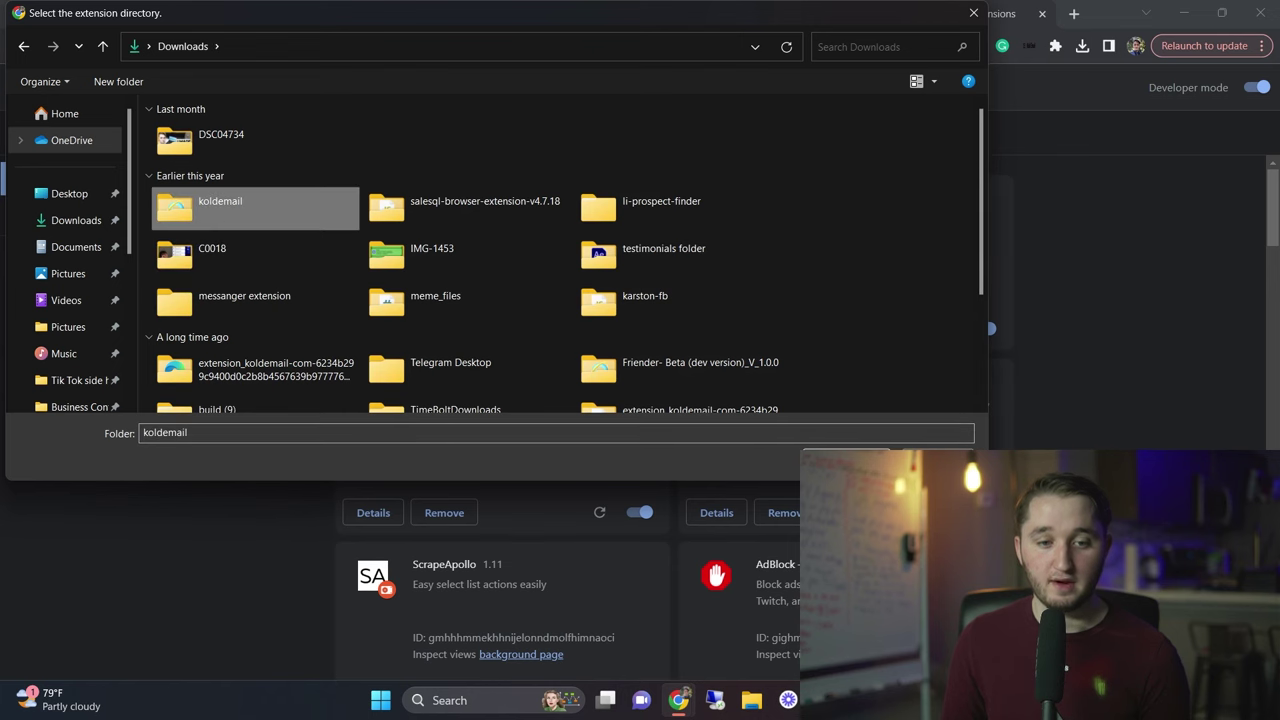
{"action": "left_click", "coordinate": [848, 460]}
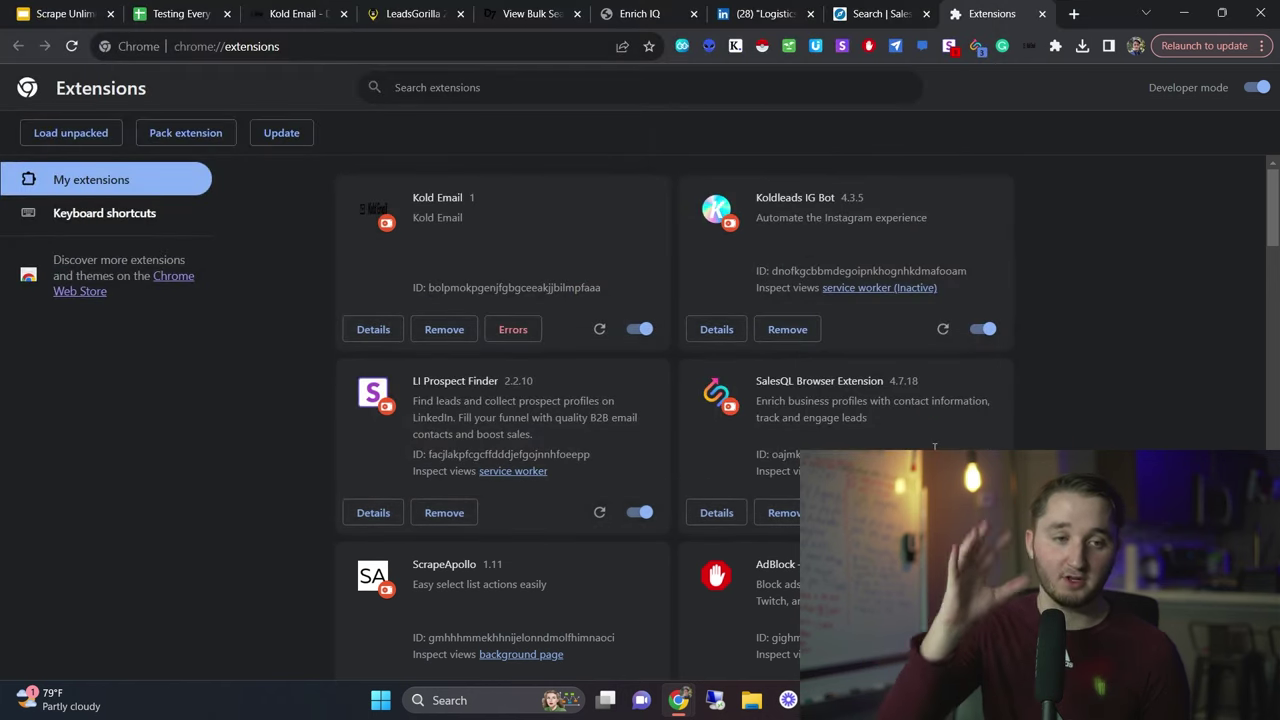
Step: Return to Kold Email's extension download section and view the test list in the account's LinkedIn lists
{"action": "left_click", "coordinate": [322, 16]}
{"action": "scroll", "coordinate": [727, 510], "scroll_direction": "down", "scroll_amount": 2}
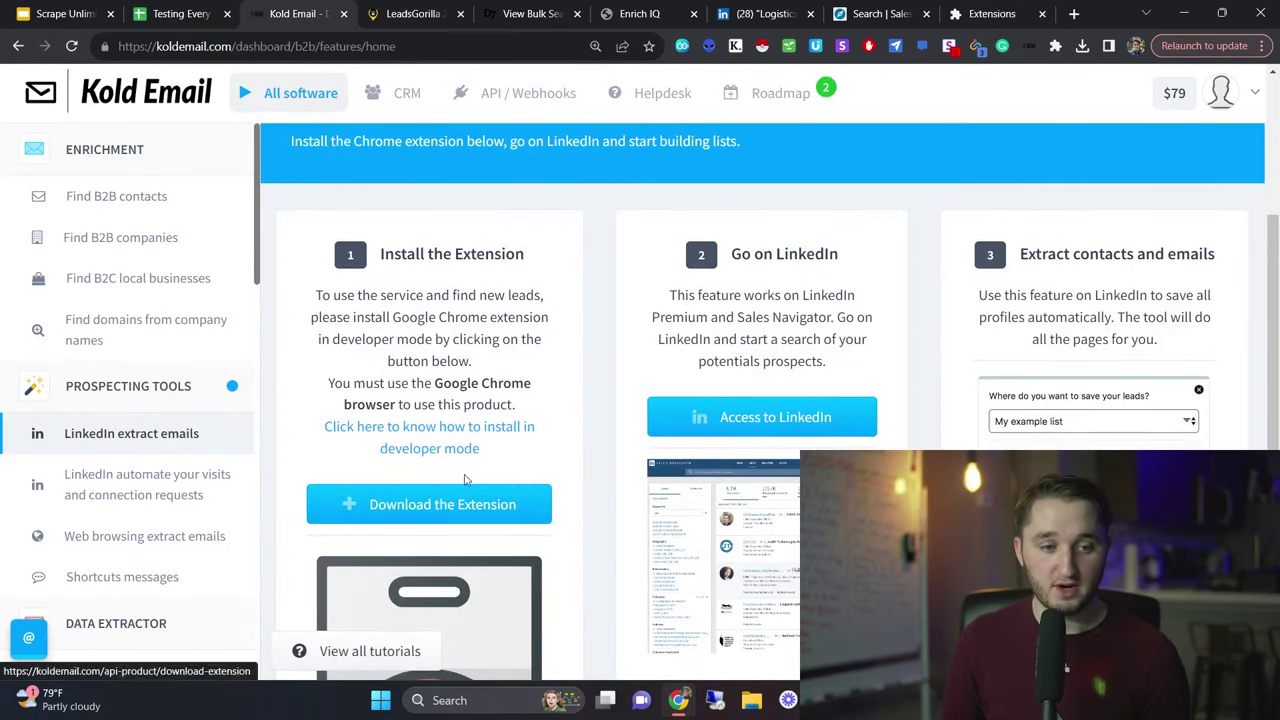
{"action": "scroll", "coordinate": [465, 447], "scroll_direction": "up", "scroll_amount": 2}
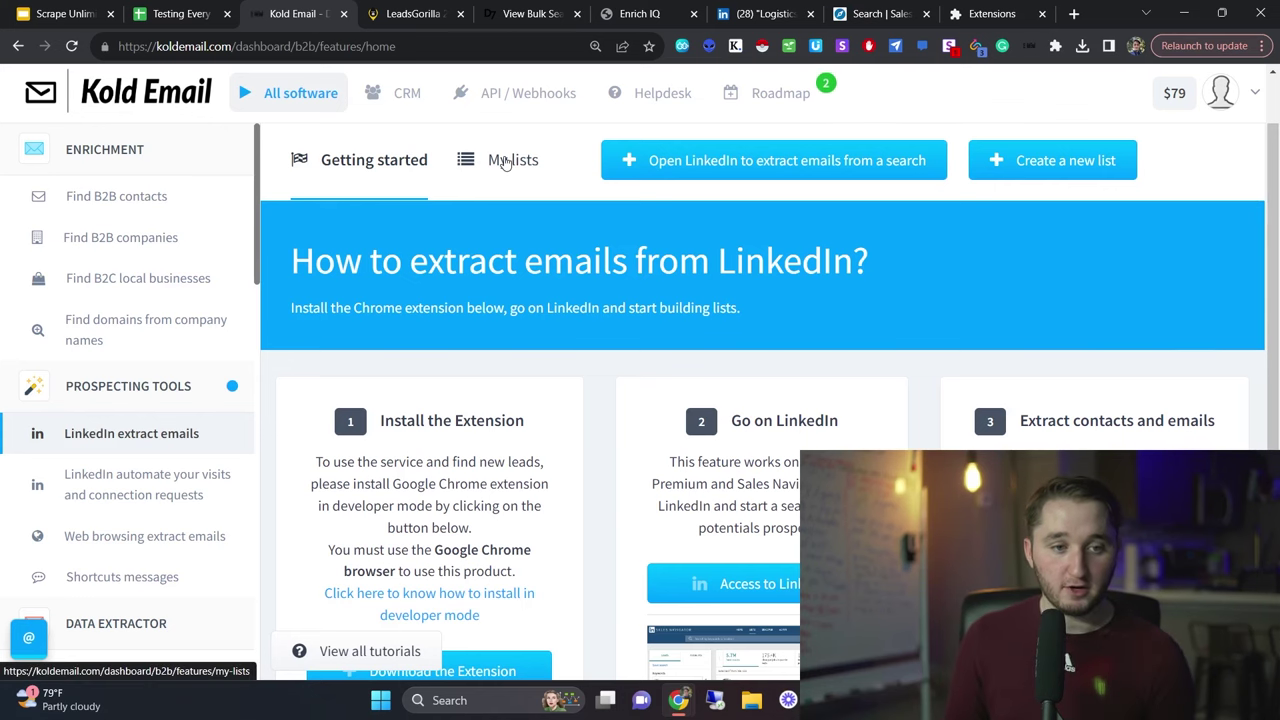
{"action": "left_click", "coordinate": [508, 160]}
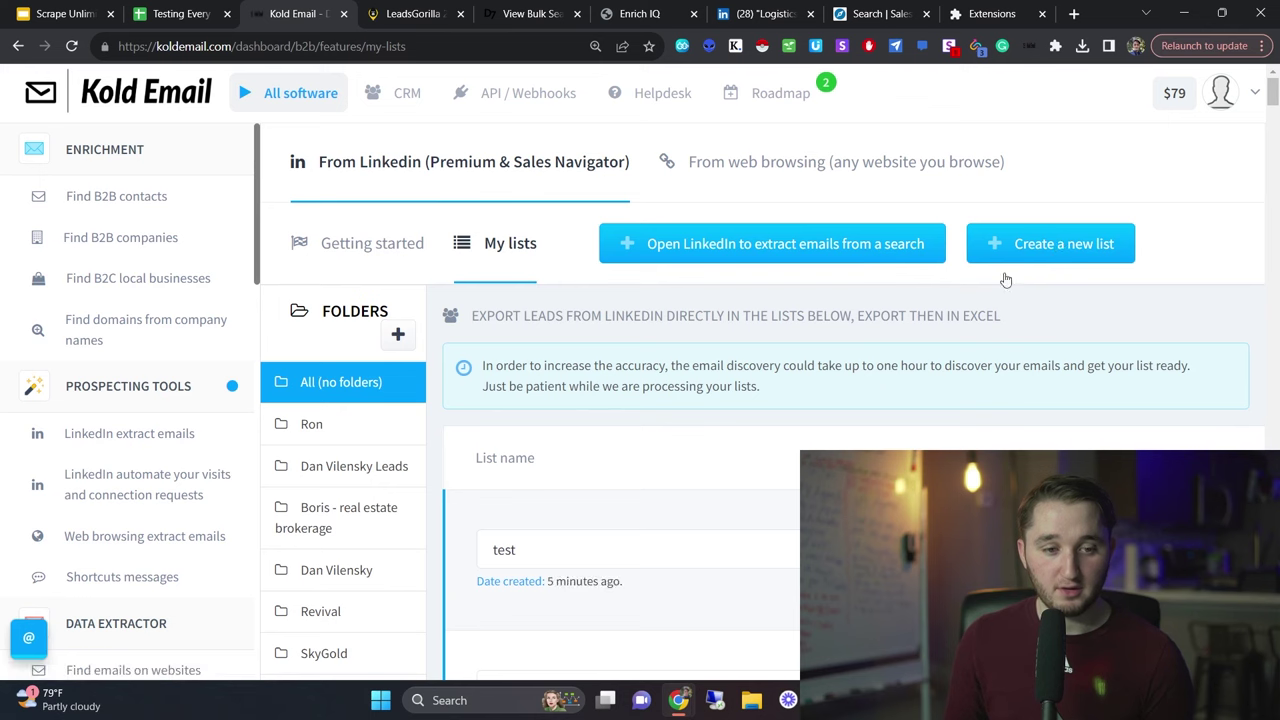
{"action": "left_click_drag", "start_coordinate": [542, 547], "coordinate": [490, 545]}
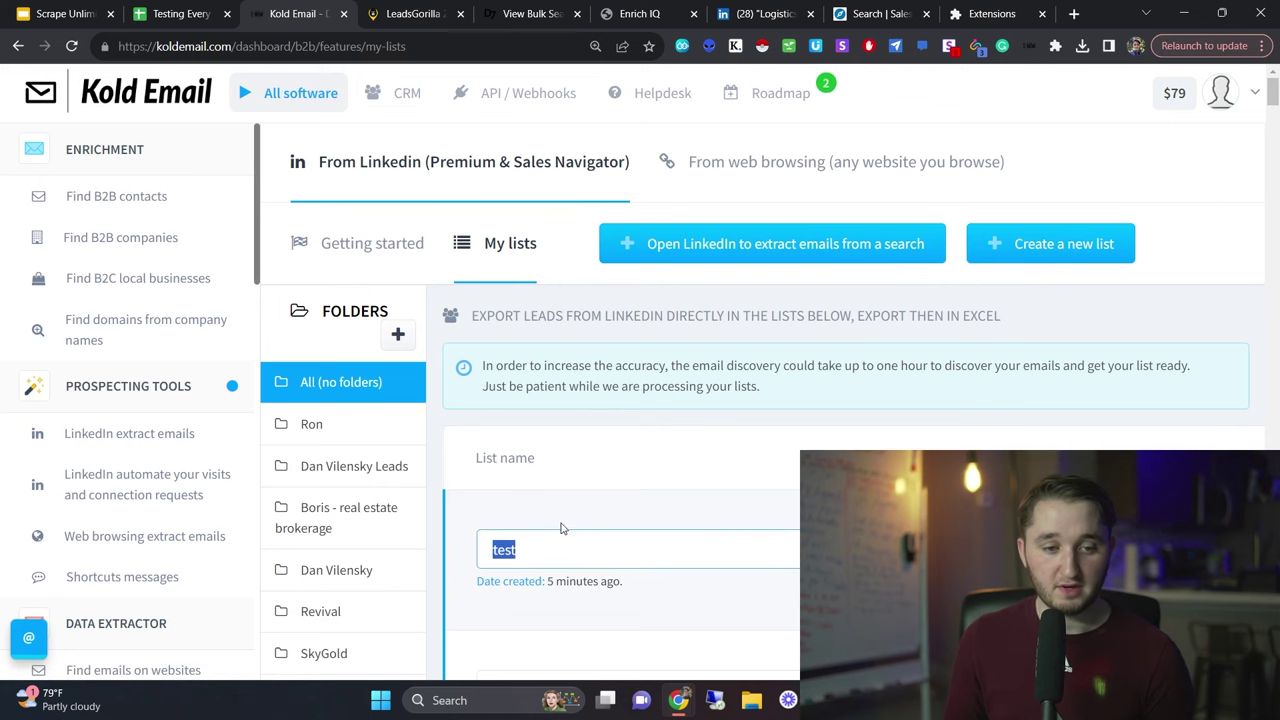
{"action": "scroll", "coordinate": [590, 522], "scroll_direction": "down", "scroll_amount": 1}
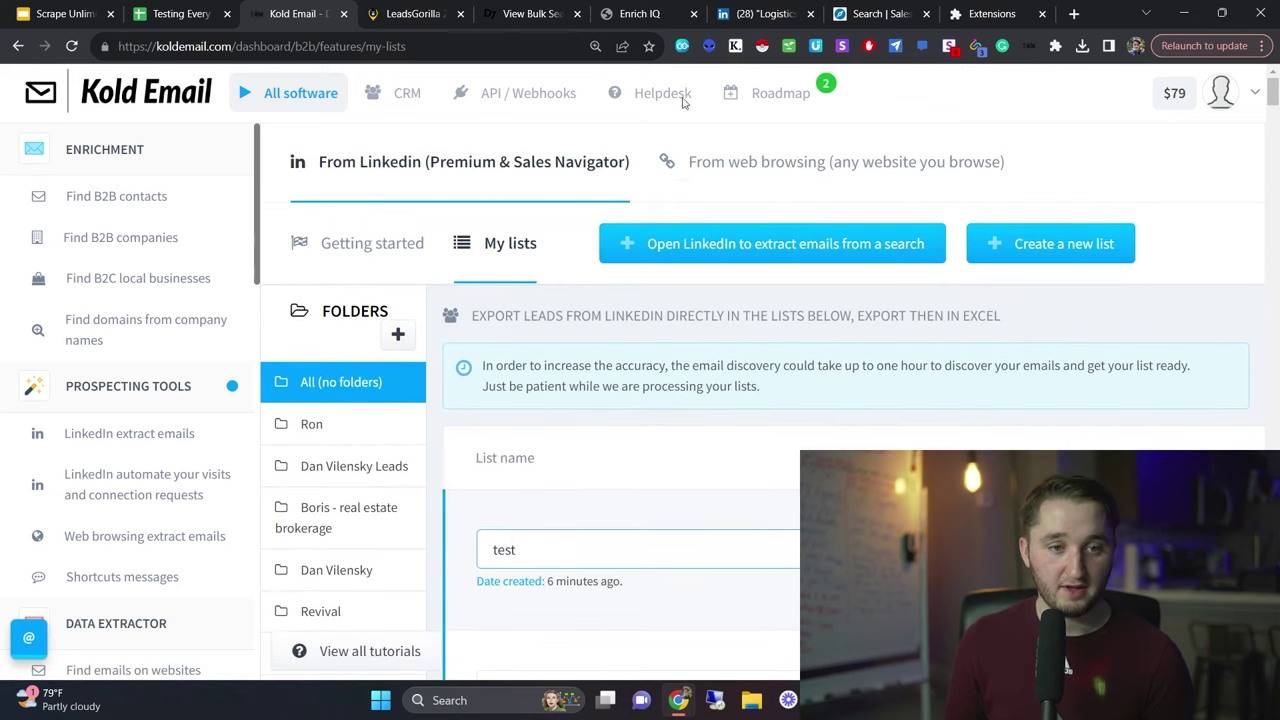
Step: Switch to the LinkedIn people search for Logistics AND Owner and check its location filter options
{"action": "left_click", "coordinate": [763, 13]}
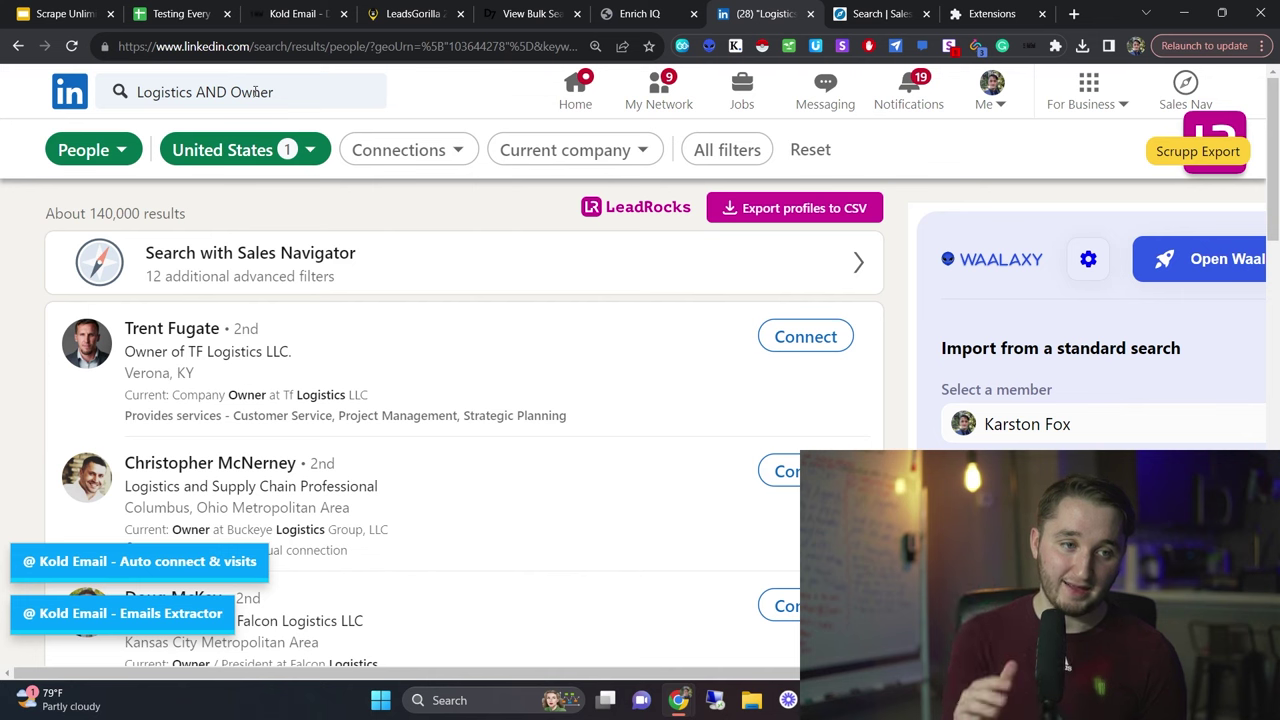
{"action": "left_click", "coordinate": [229, 148]}
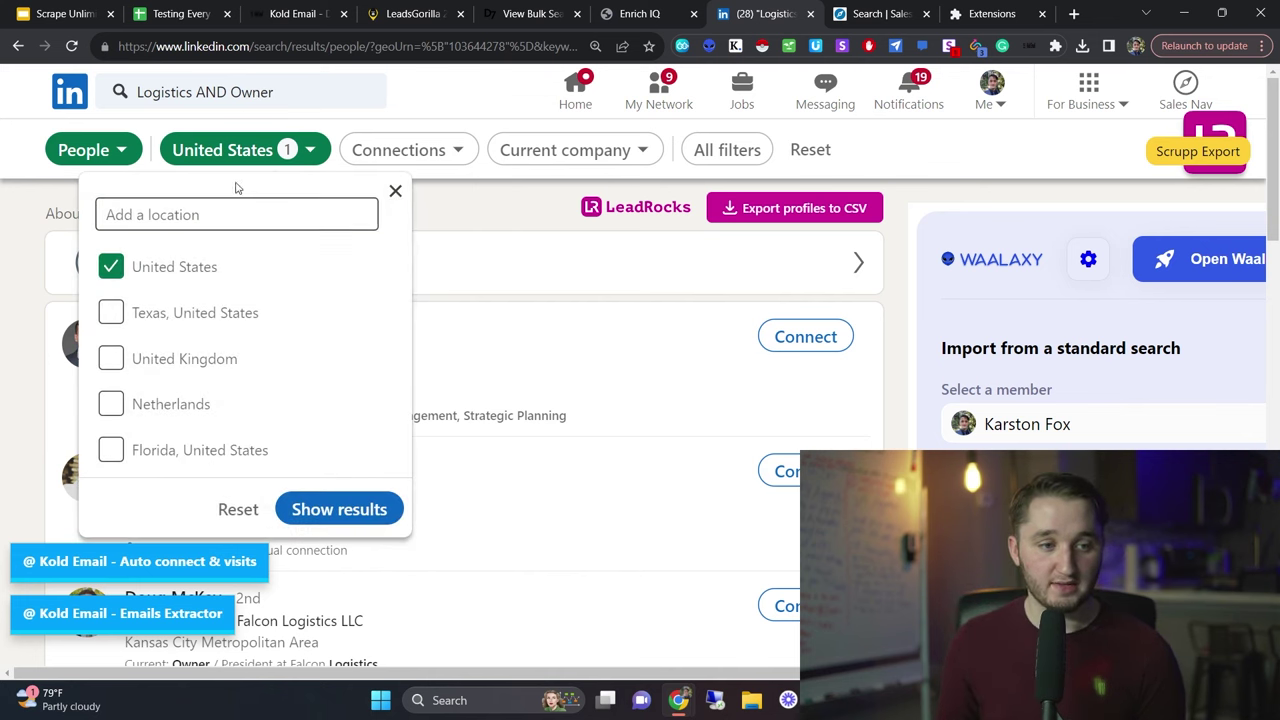
{"action": "left_click", "coordinate": [240, 150]}
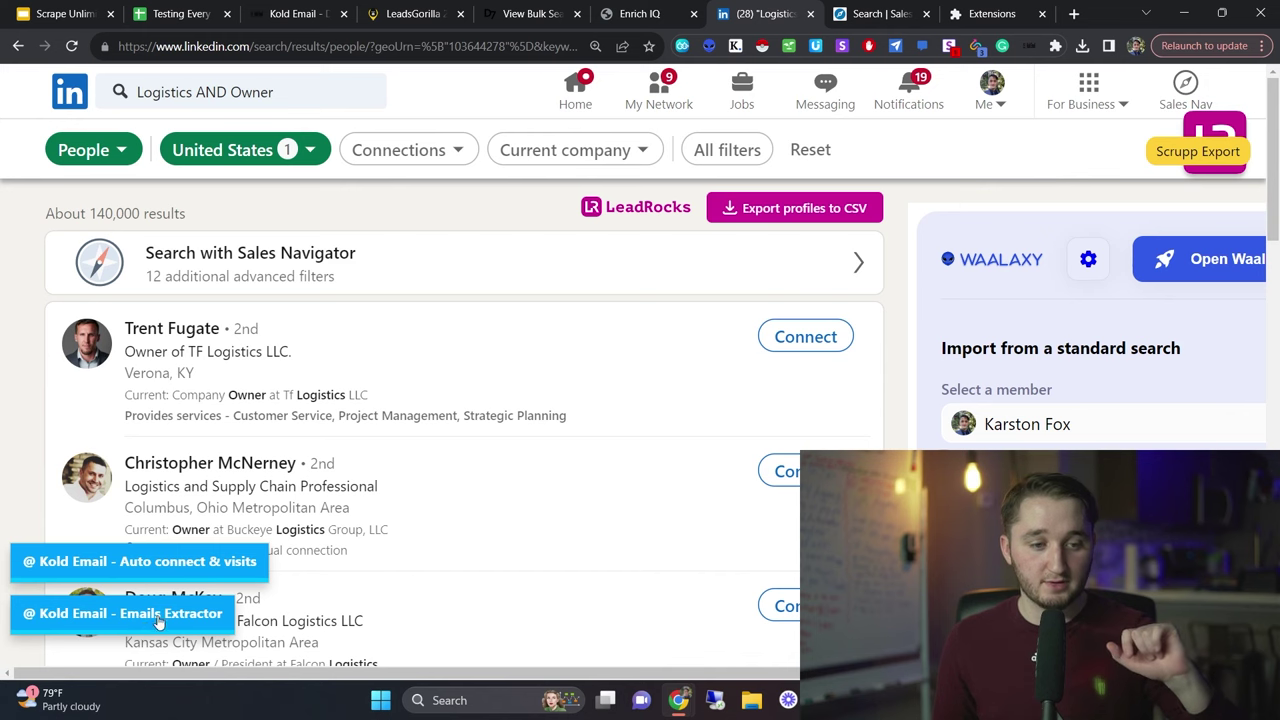
Step: Open the Kold Email emails extractor on the LinkedIn search, view its available lists, and briefly visit the list management page
{"action": "left_click", "coordinate": [125, 616]}
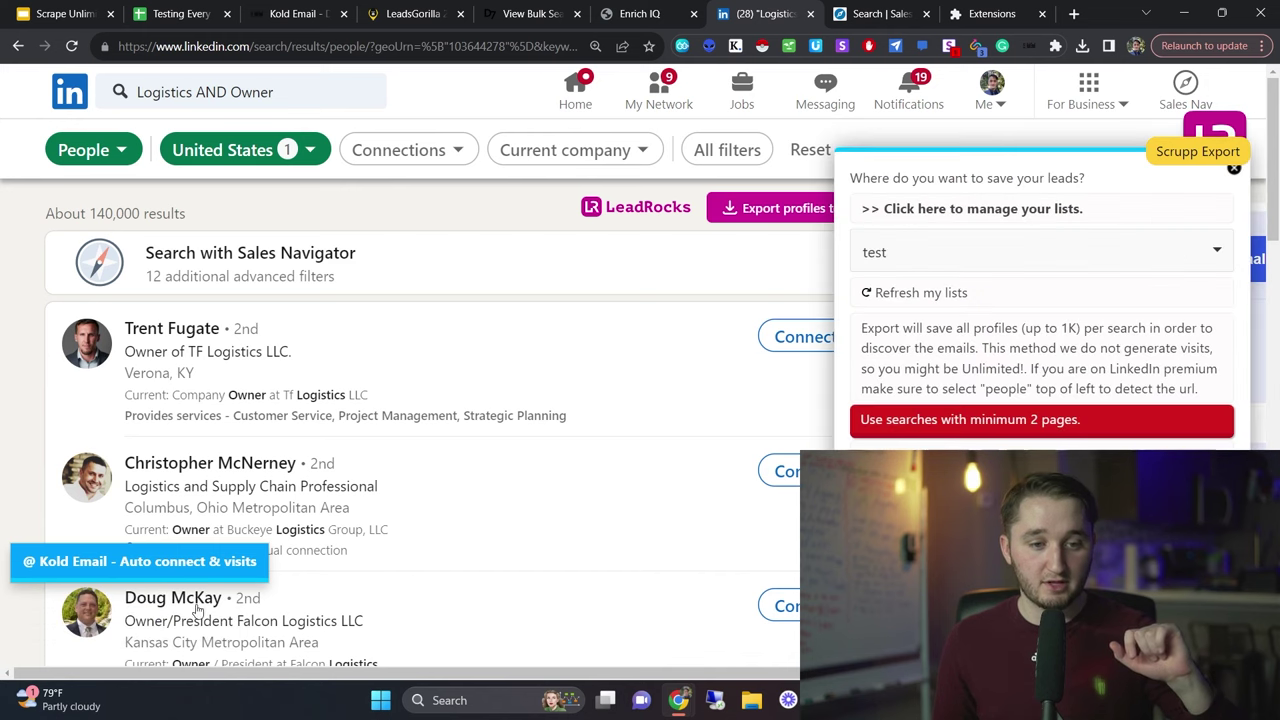
{"action": "left_click", "coordinate": [920, 256]}
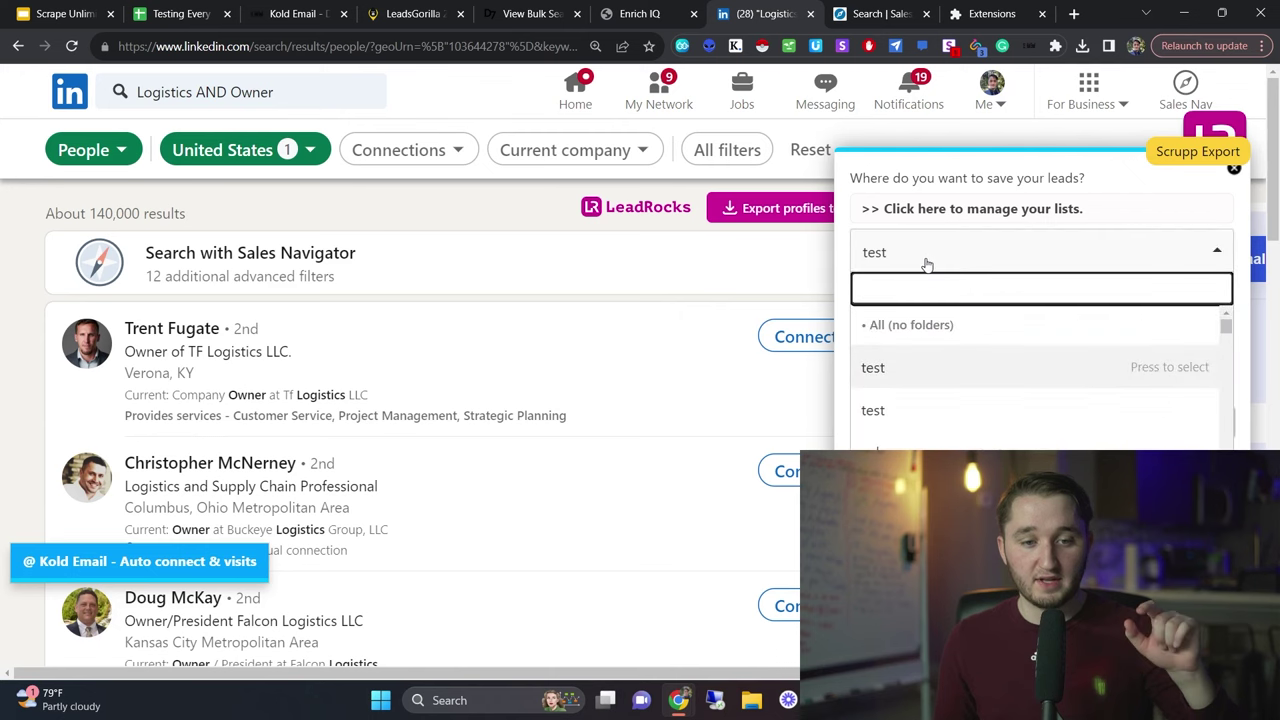
{"action": "left_click", "coordinate": [920, 256]}
{"action": "left_click", "coordinate": [920, 256]}
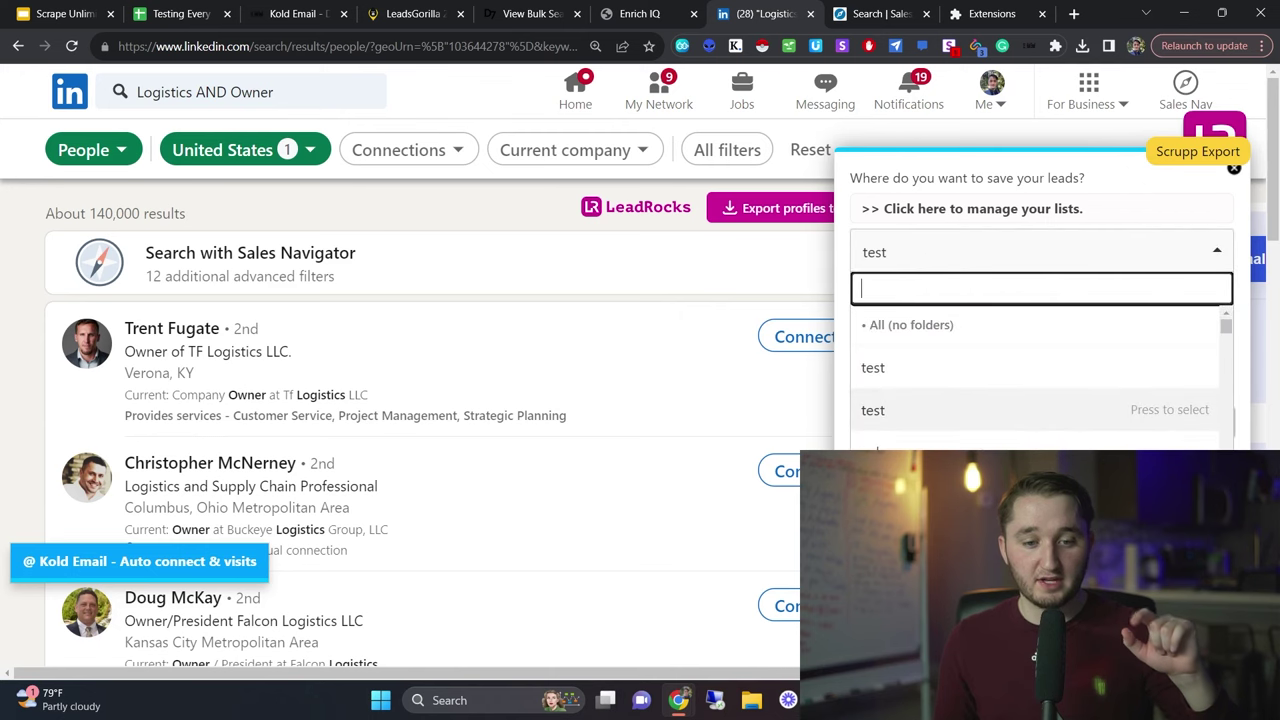
{"action": "left_click", "coordinate": [1011, 209]}
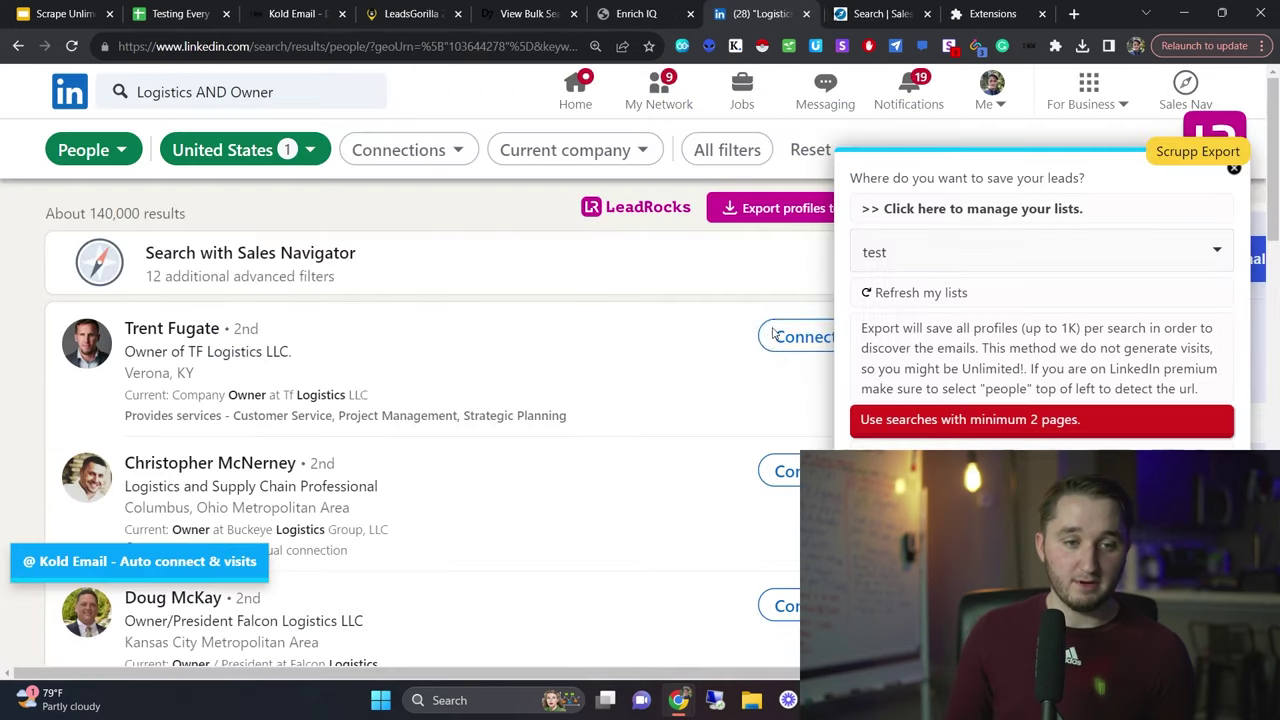
{"action": "key", "text": "ctrl+w"}
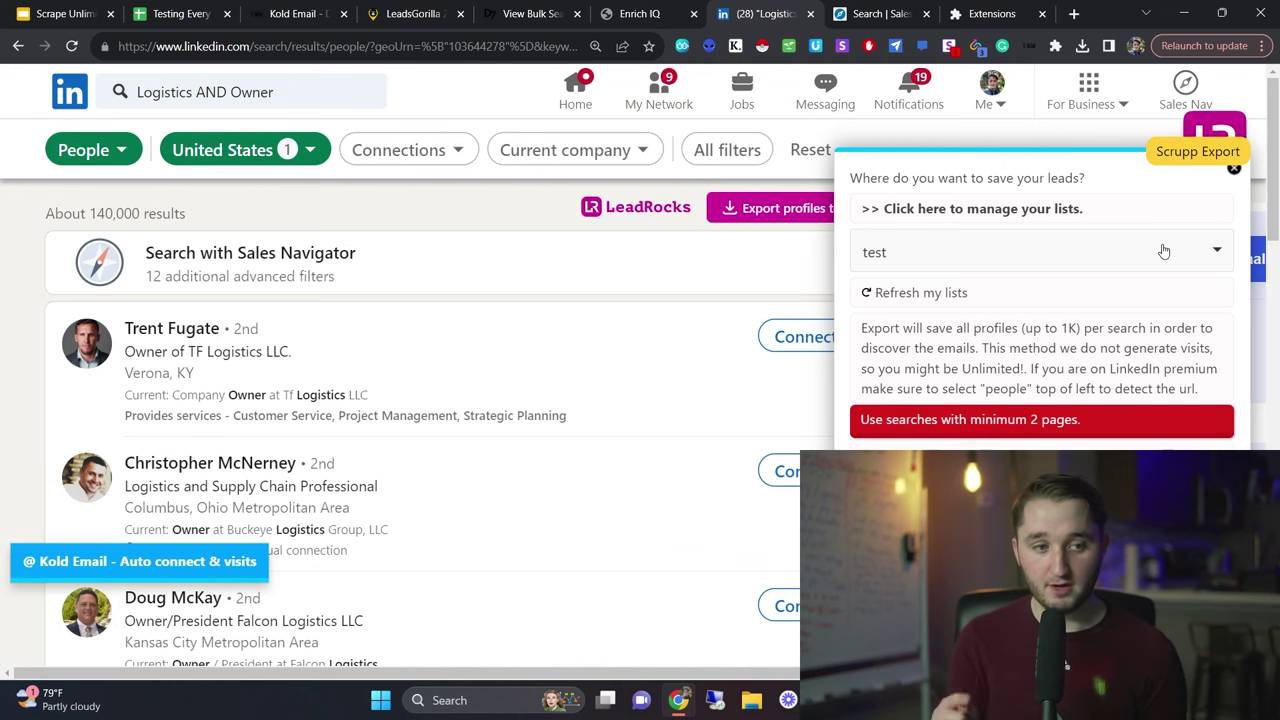
Step: Switch to the Sales Navigator roofing search and view the Kold Email emails extractor there, closing it again
{"action": "key", "text": "ctrl+Tab"}
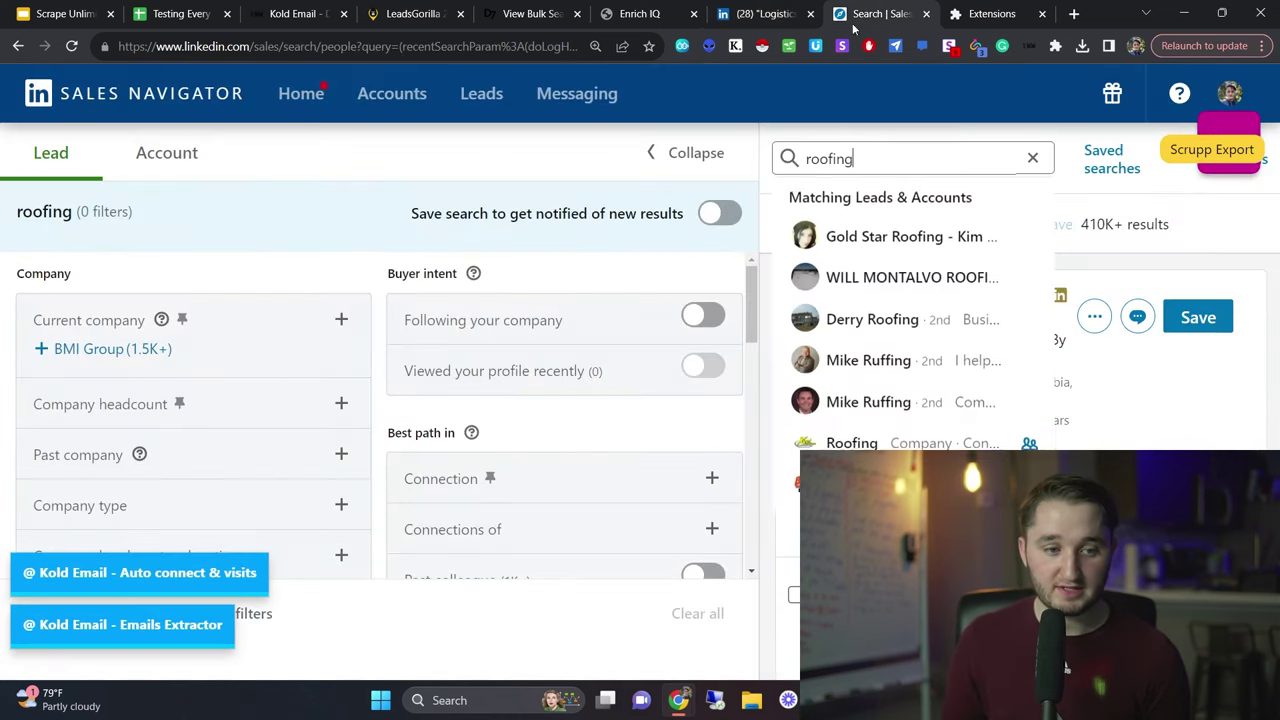
{"action": "left_click", "coordinate": [178, 624]}
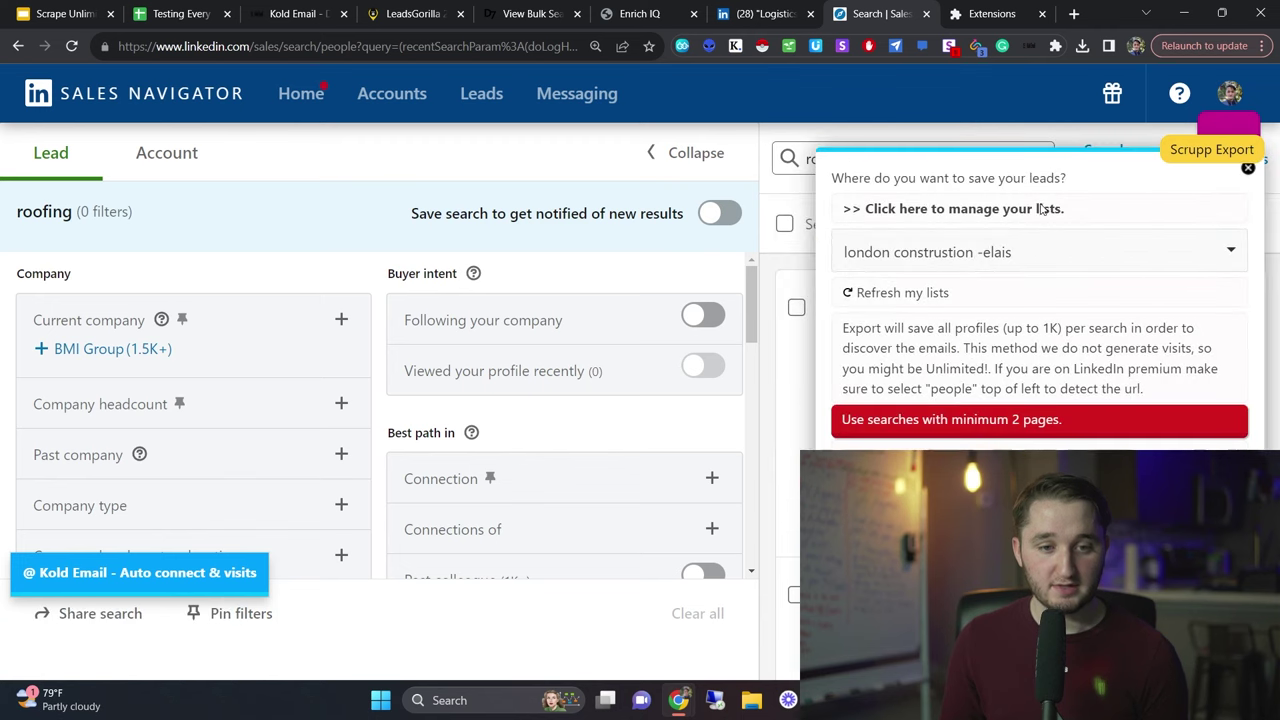
{"action": "left_click", "coordinate": [1248, 170]}
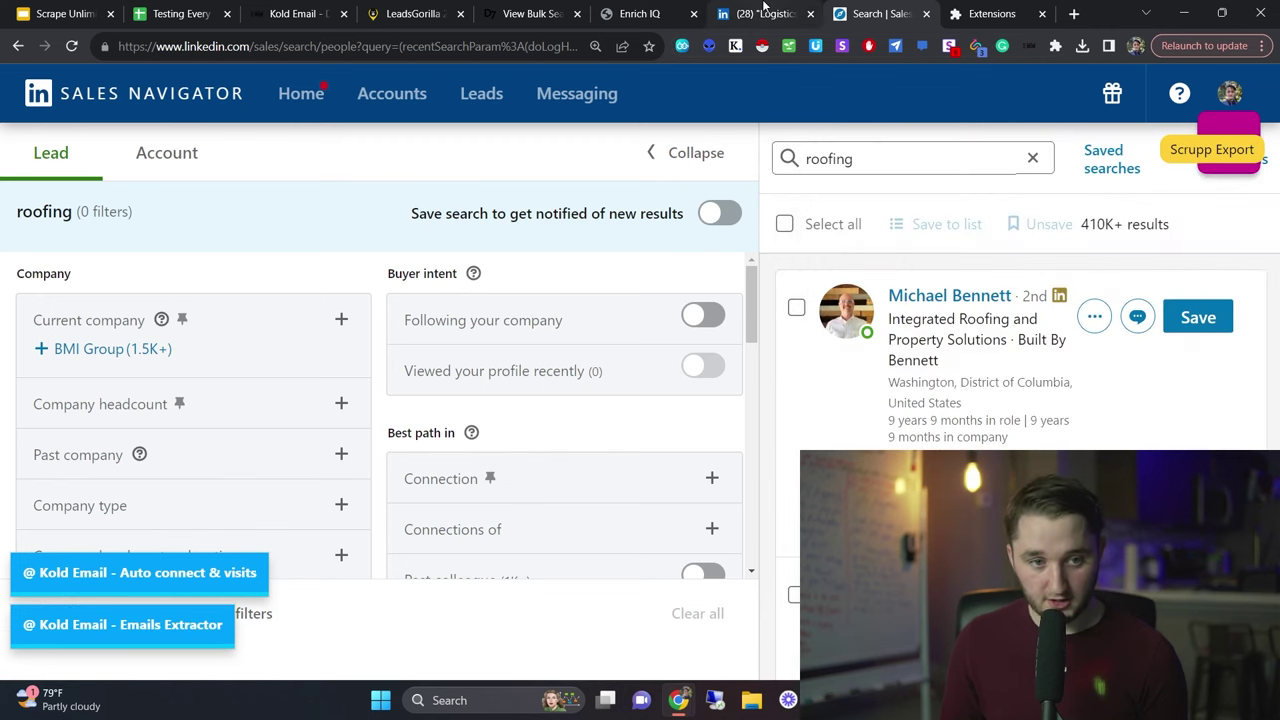
Step: Revisit the LinkedIn search, then switch to the Testing Every Lead List Software sheet and compare koldemail.com's column J percentage with the other scraping tools
{"action": "left_click", "coordinate": [765, 13]}
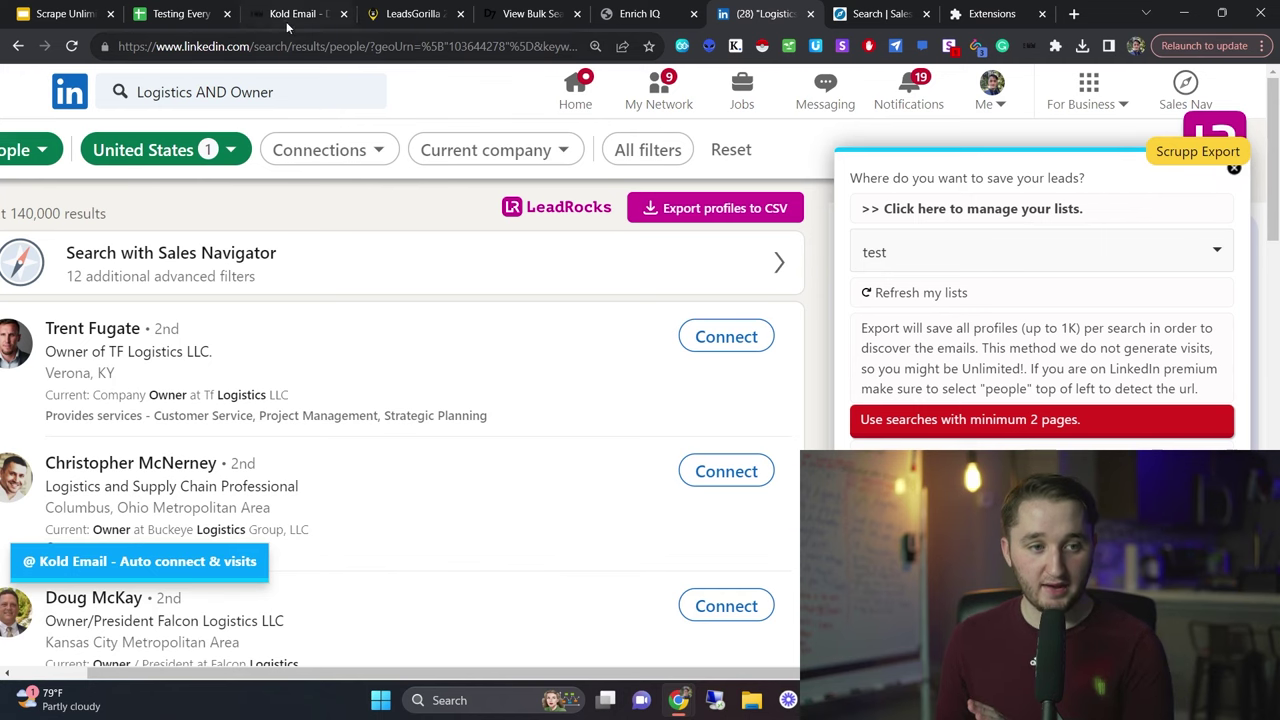
{"action": "left_click", "coordinate": [180, 13]}
{"action": "scroll", "coordinate": [550, 380], "scroll_direction": "down", "scroll_amount": 5}
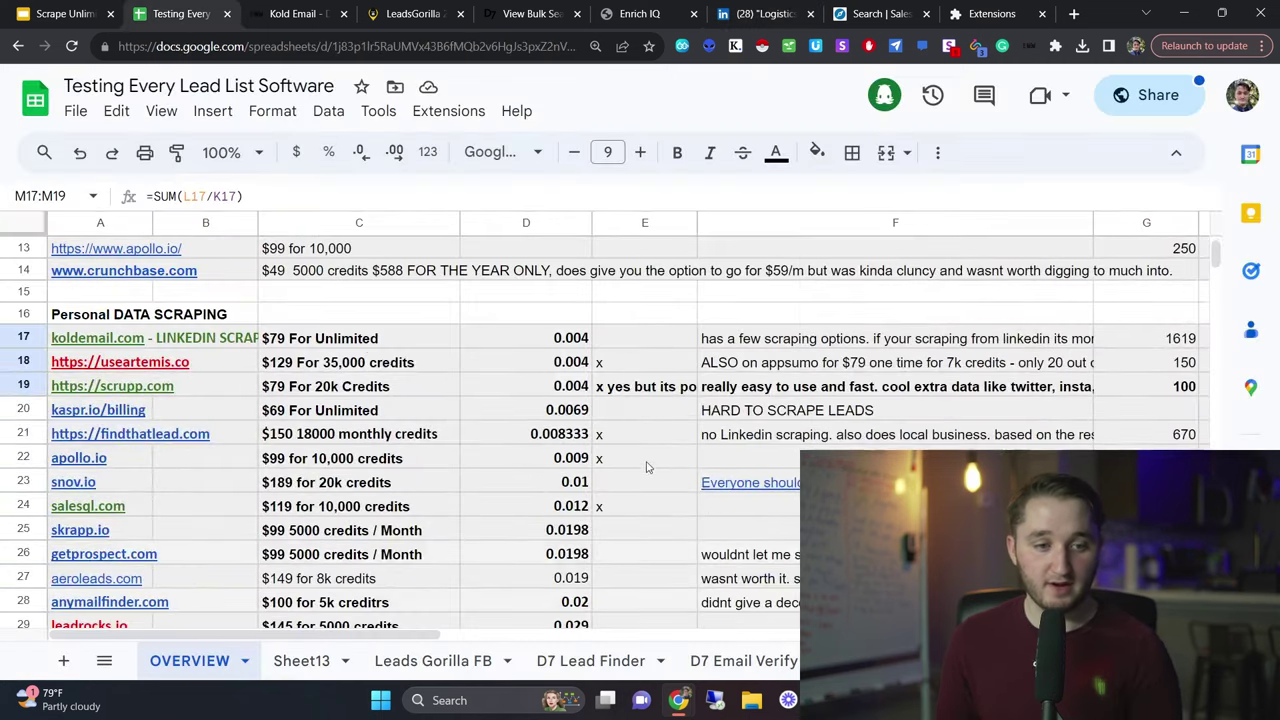
{"action": "scroll", "coordinate": [345, 345], "scroll_direction": "right", "scroll_amount": 5}
{"action": "scroll", "coordinate": [352, 352], "scroll_direction": "right", "scroll_amount": 5}
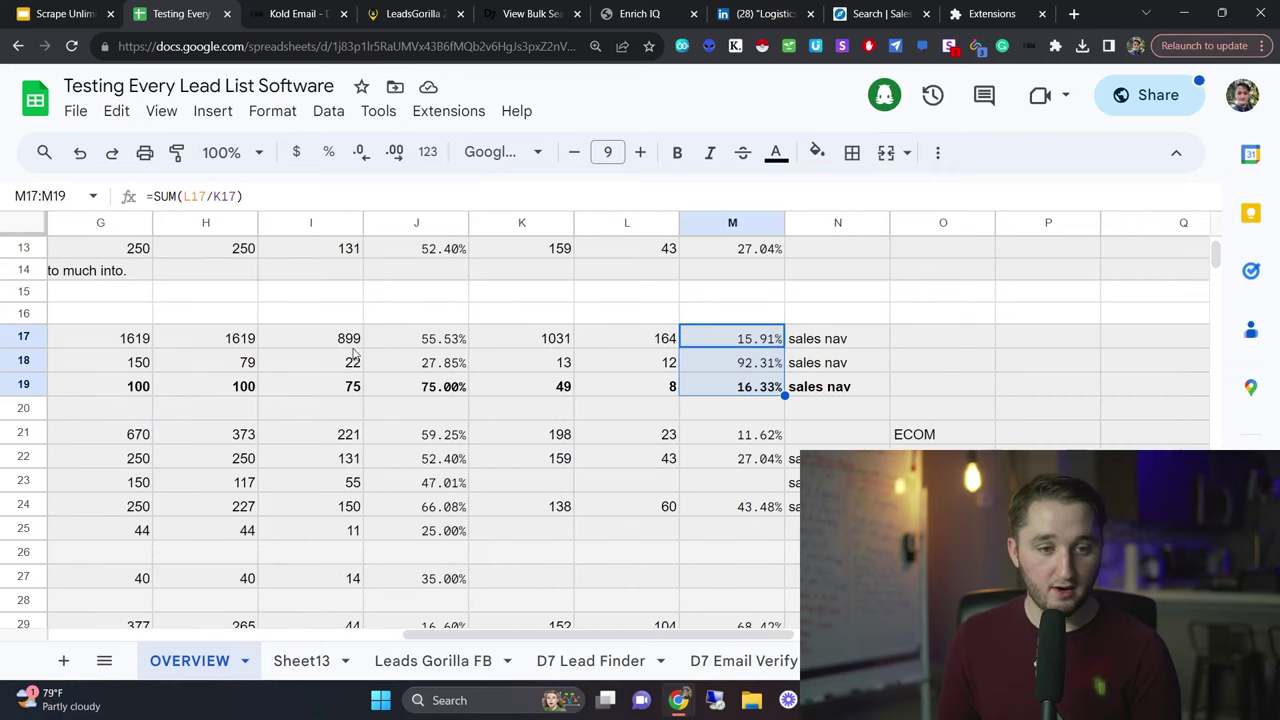
{"action": "scroll", "coordinate": [333, 367], "scroll_direction": "left", "scroll_amount": 5}
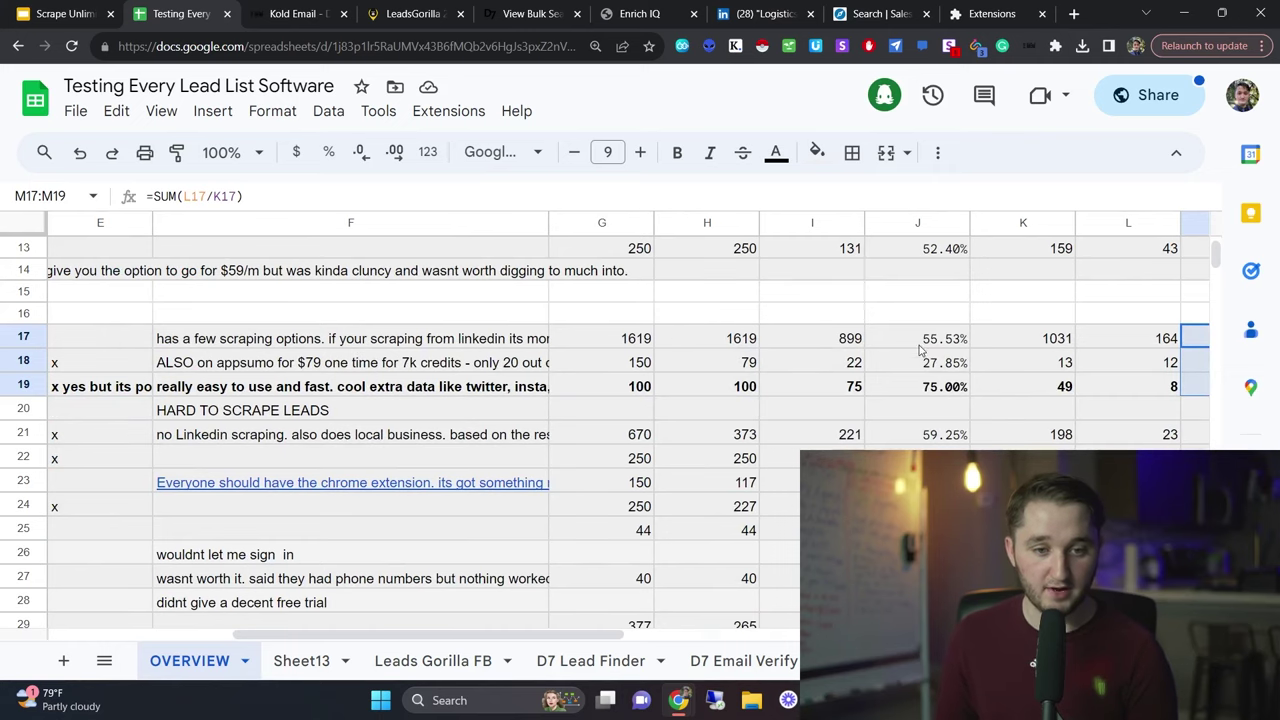
{"action": "left_click_drag", "start_coordinate": [920, 348], "coordinate": [920, 578]}
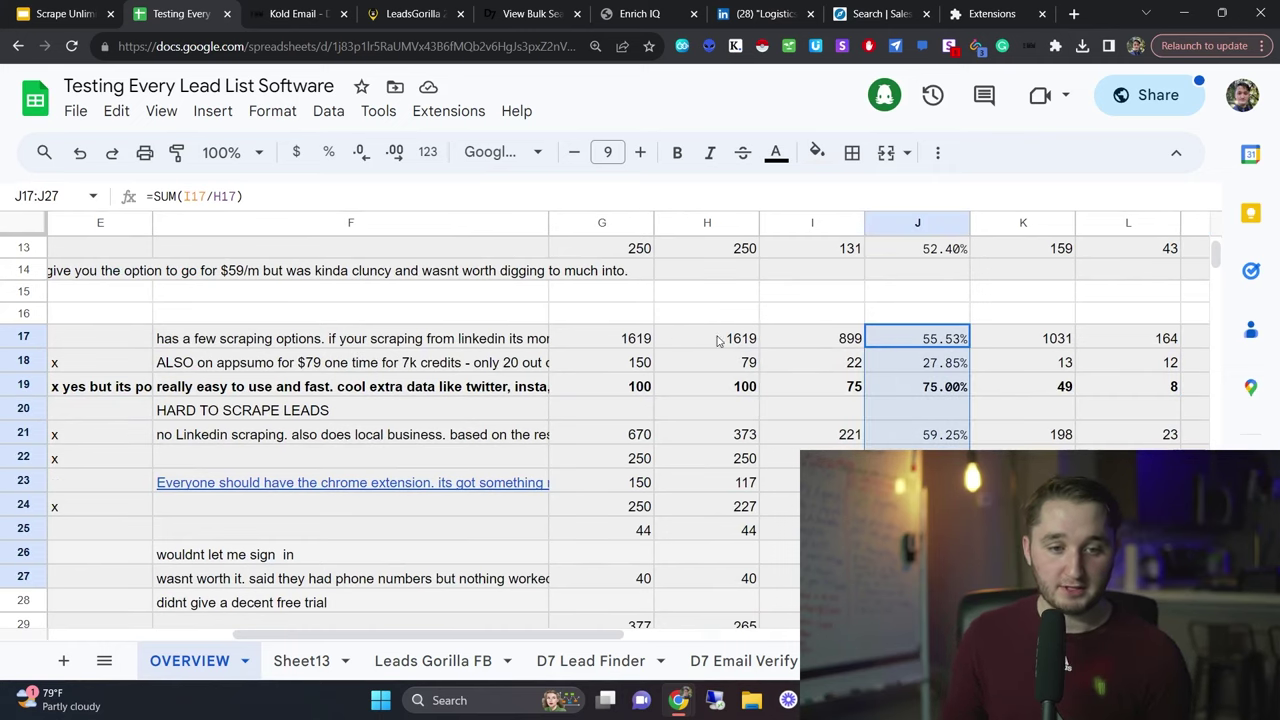
{"action": "left_click_drag", "start_coordinate": [627, 344], "coordinate": [830, 338]}
{"action": "left_click", "coordinate": [920, 340]}
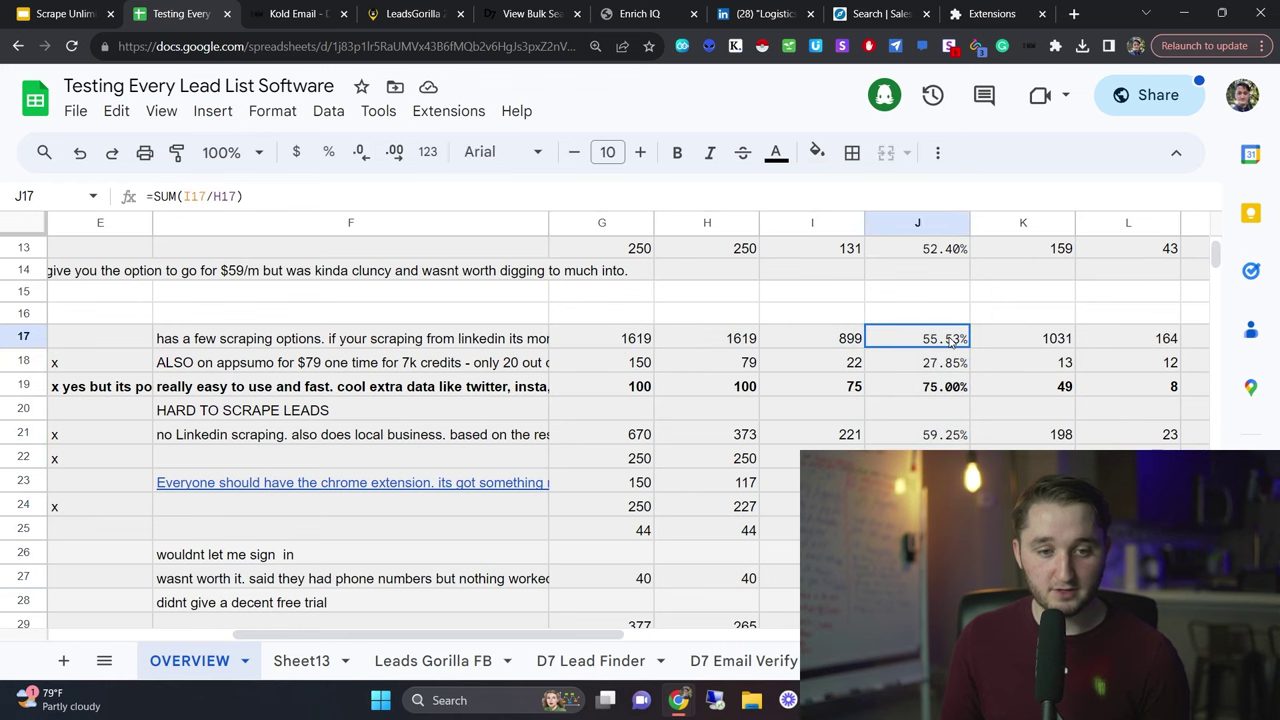
Step: Examine the koldemail.com row's remaining results in columns K to M and its whole range G17:N17
{"action": "scroll", "coordinate": [866, 381], "scroll_direction": "right", "scroll_amount": 5}
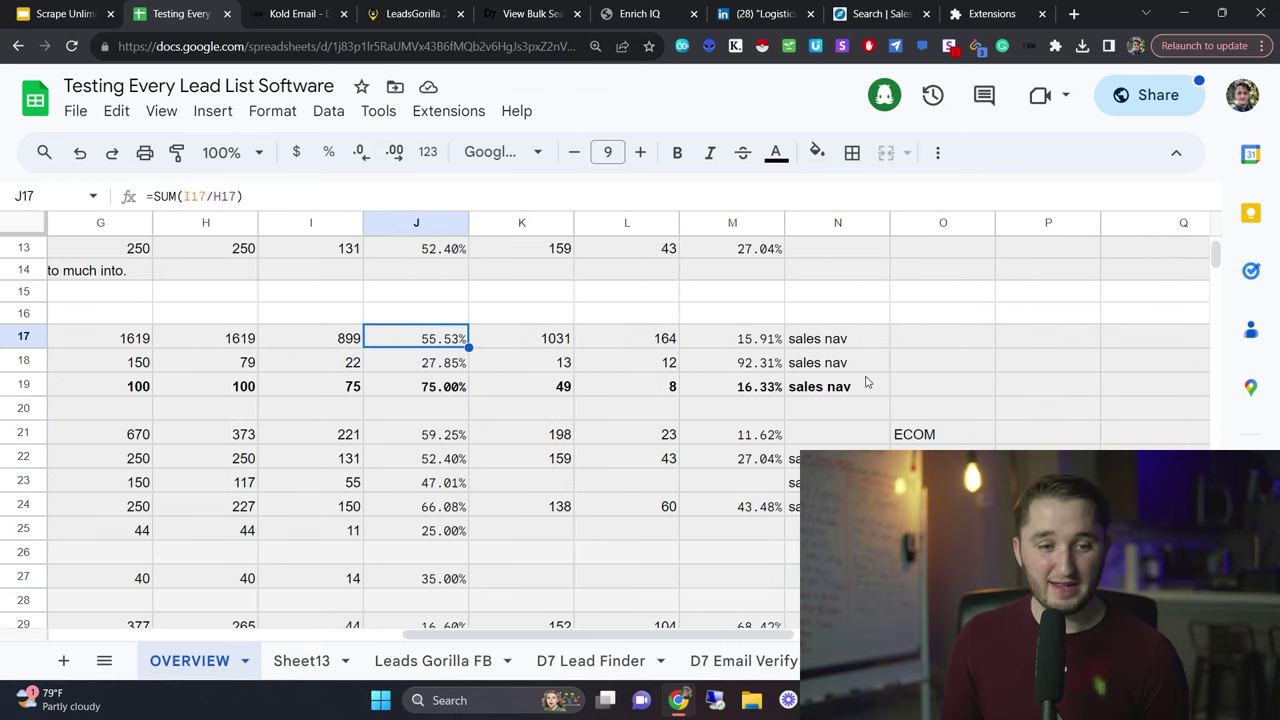
{"action": "left_click_drag", "start_coordinate": [530, 341], "coordinate": [727, 340]}
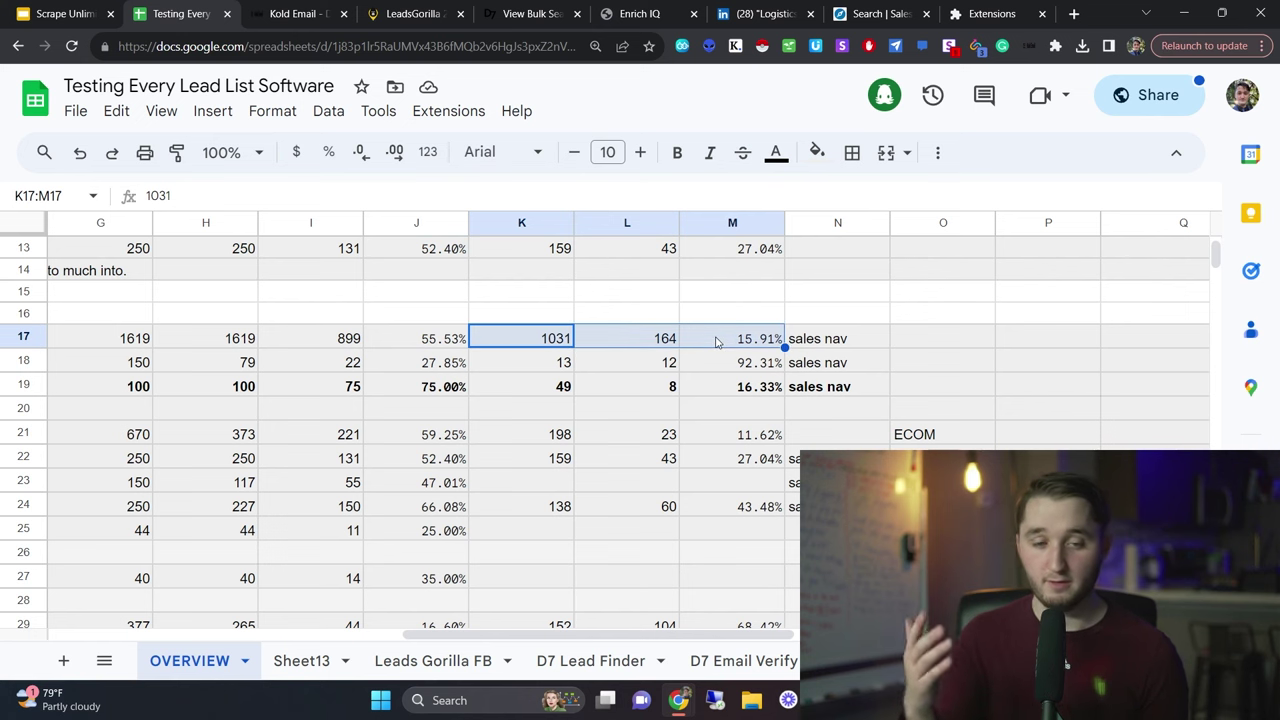
{"action": "left_click", "coordinate": [642, 342]}
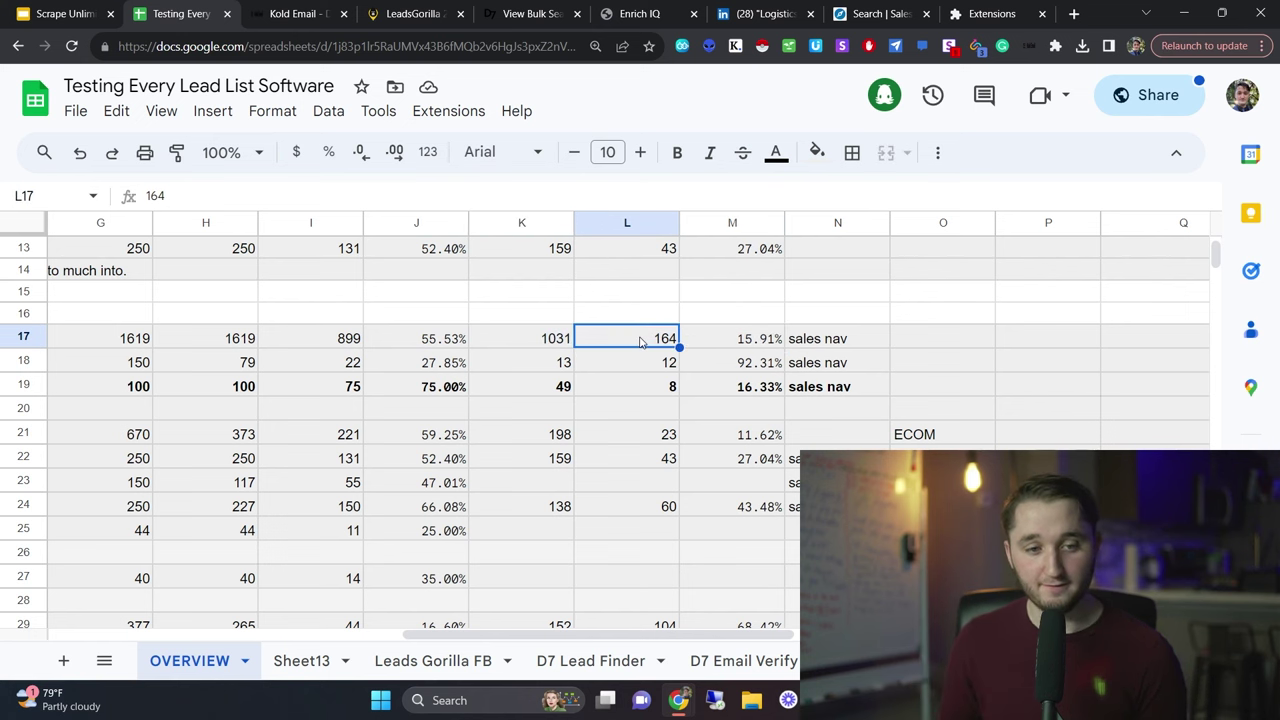
{"action": "left_click", "coordinate": [735, 340]}
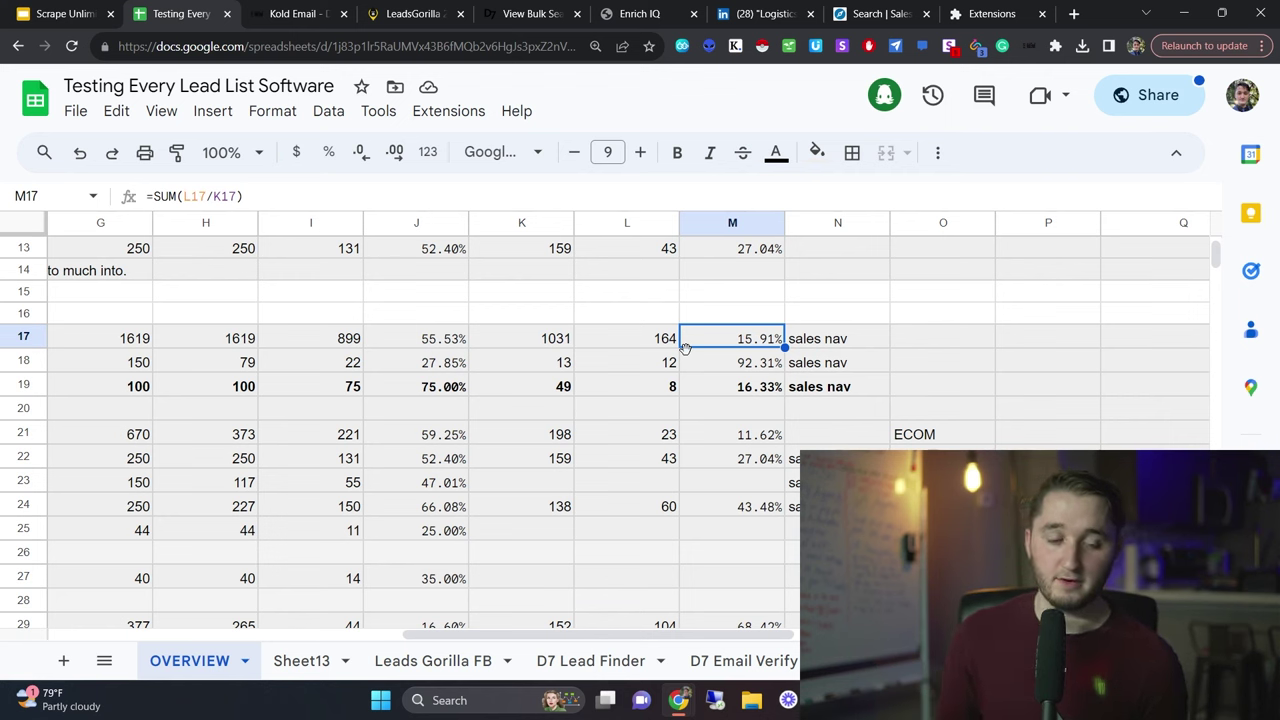
{"action": "left_click_drag", "start_coordinate": [850, 338], "coordinate": [150, 340]}
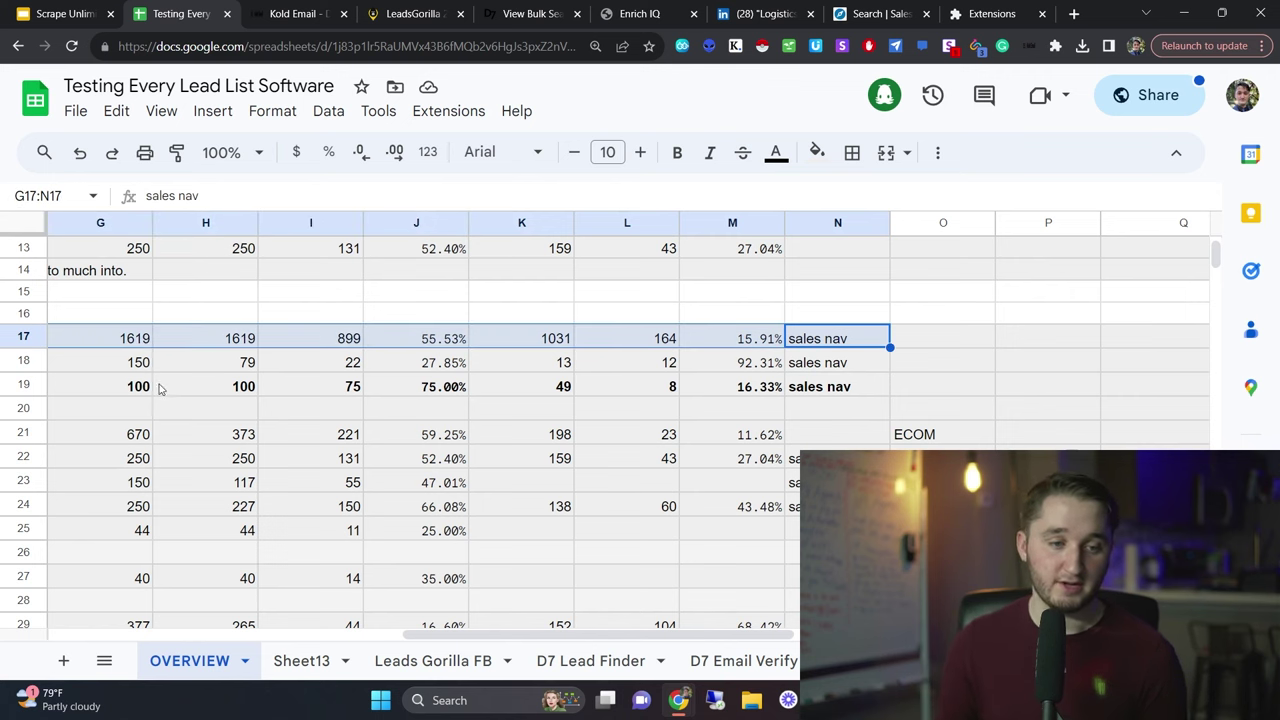
{"action": "scroll", "coordinate": [272, 433], "scroll_direction": "left", "scroll_amount": 5}
{"action": "scroll", "coordinate": [290, 447], "scroll_direction": "right", "scroll_amount": 2}
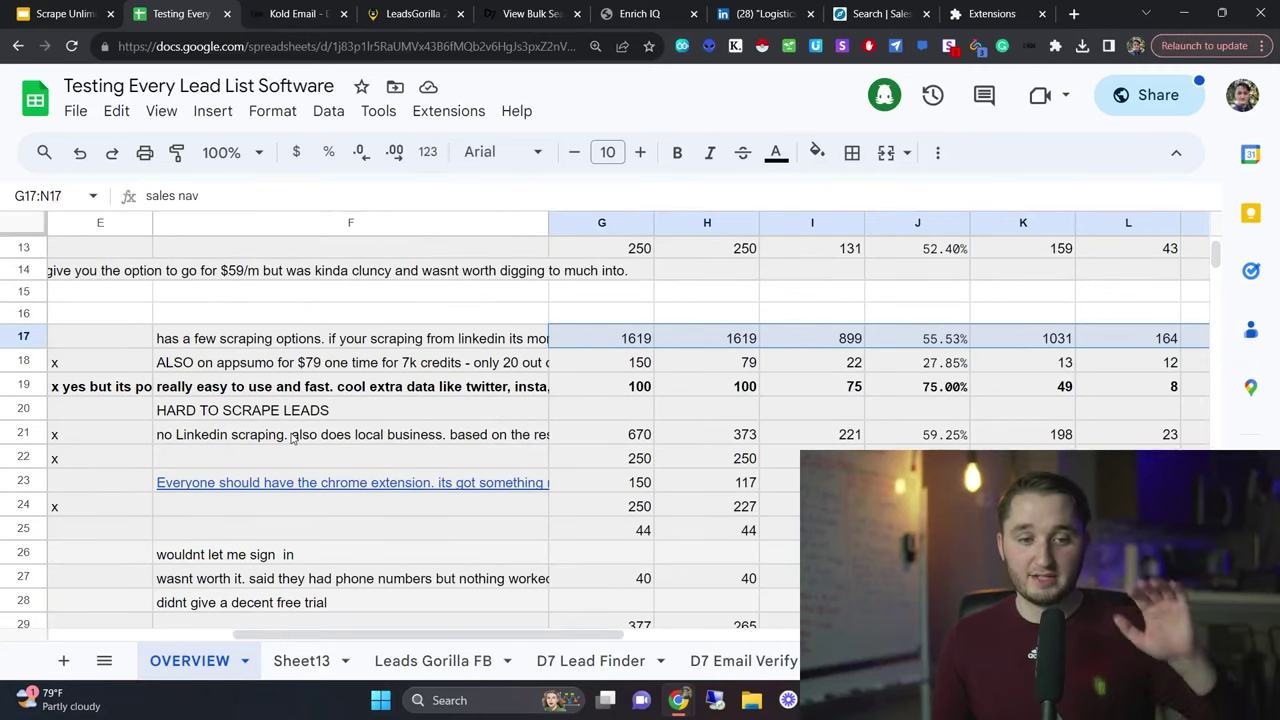
Step: Check the Professional Scraping slide and switch to the Enrich IQ home page
{"action": "left_click", "coordinate": [58, 13]}
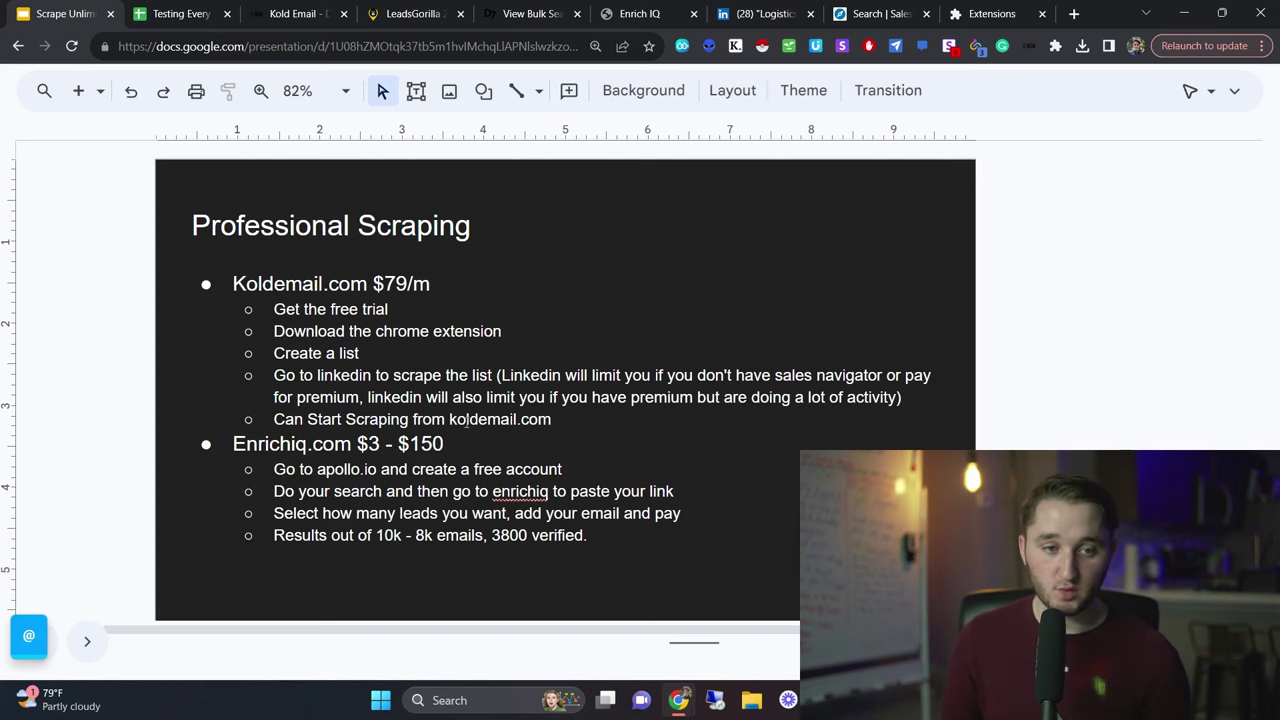
{"action": "left_click", "coordinate": [635, 14]}
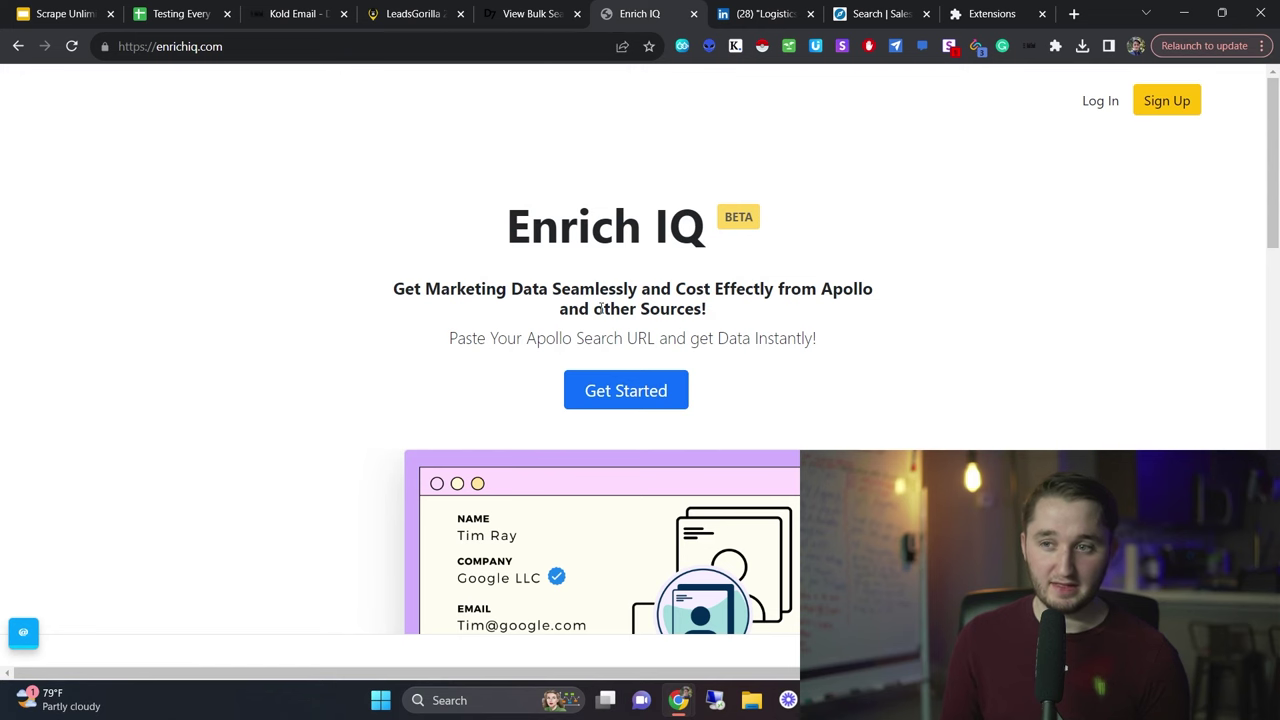
{"action": "left_click_drag", "start_coordinate": [506, 225], "coordinate": [670, 228]}
{"action": "left_click", "coordinate": [697, 228]}
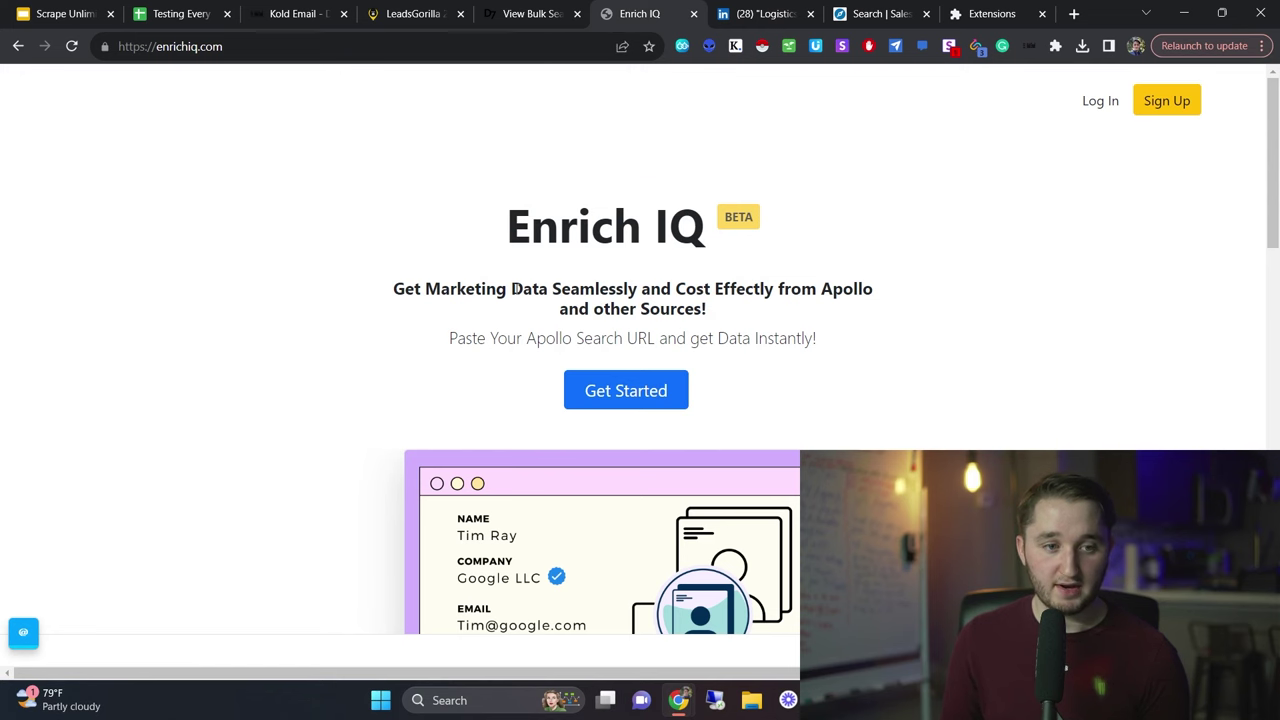
Step: Find the order form on the Enrich IQ page and read its section about getting data over e-mail
{"action": "scroll", "coordinate": [513, 288], "scroll_direction": "down", "scroll_amount": 12}
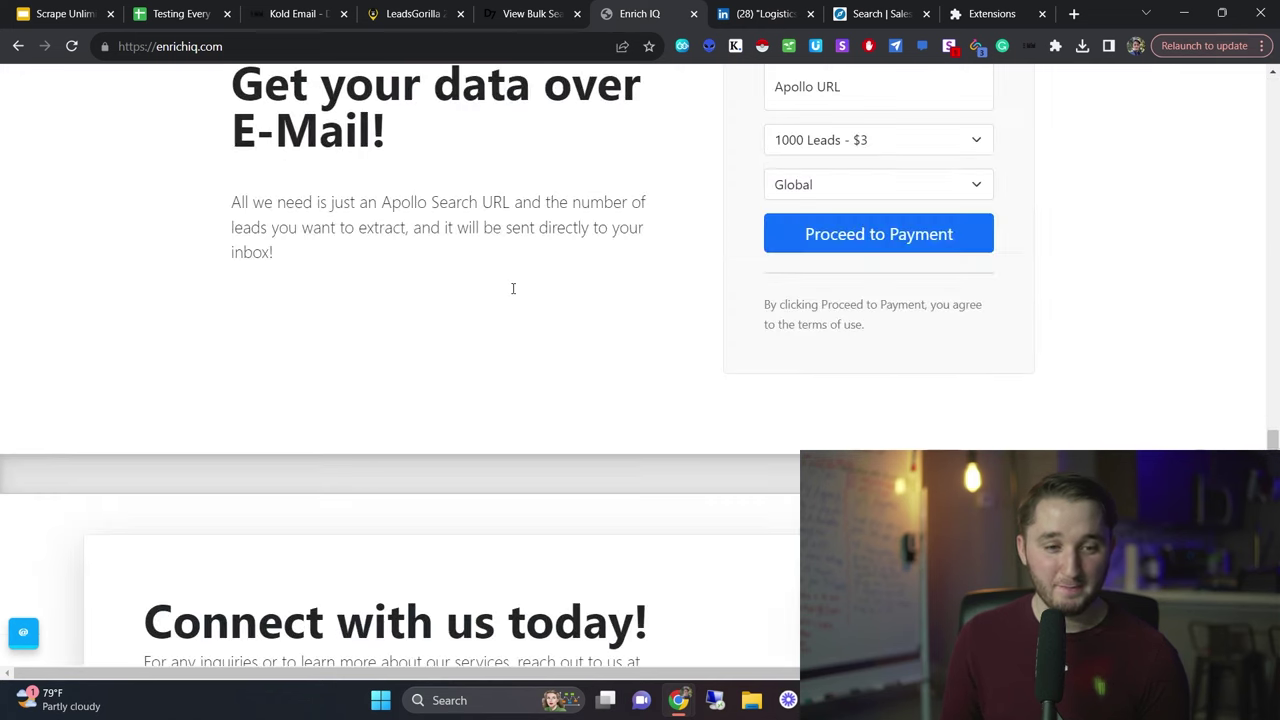
{"action": "scroll", "coordinate": [513, 288], "scroll_direction": "up", "scroll_amount": 2}
{"action": "left_click_drag", "start_coordinate": [346, 263], "coordinate": [489, 273]}
{"action": "left_click", "coordinate": [507, 258]}
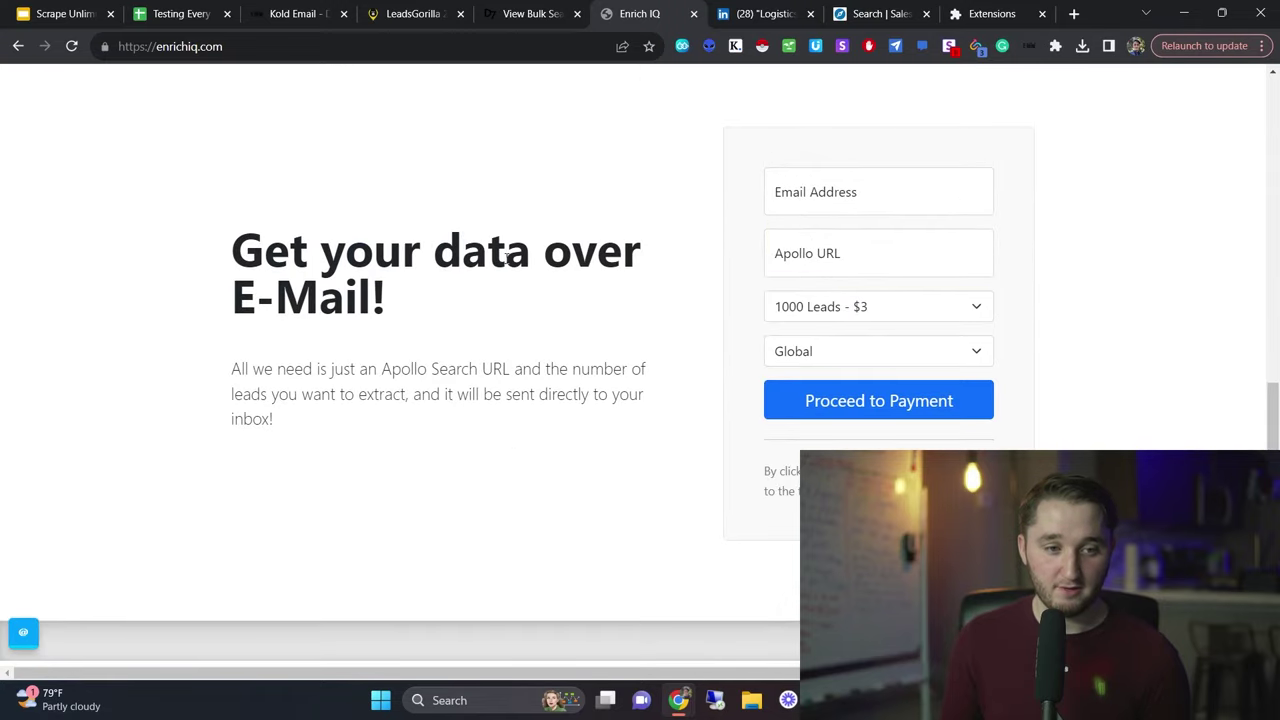
{"action": "left_click_drag", "start_coordinate": [242, 248], "coordinate": [395, 300]}
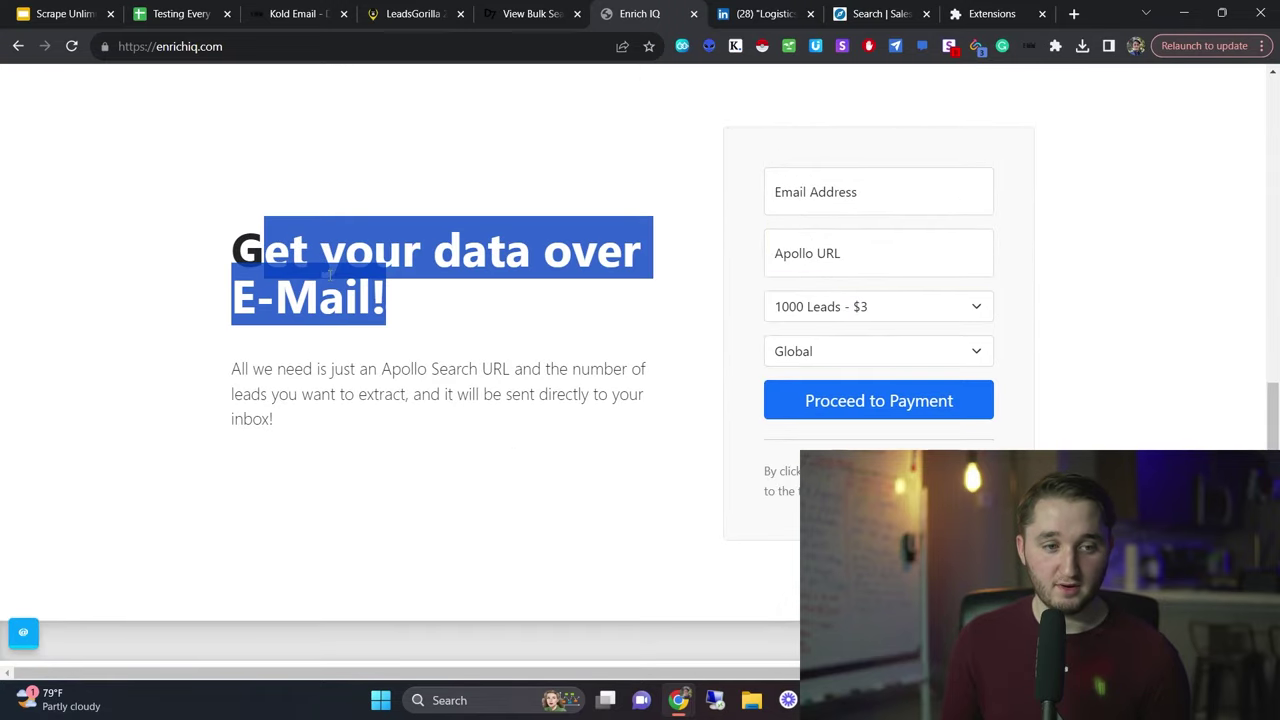
{"action": "left_click", "coordinate": [339, 275]}
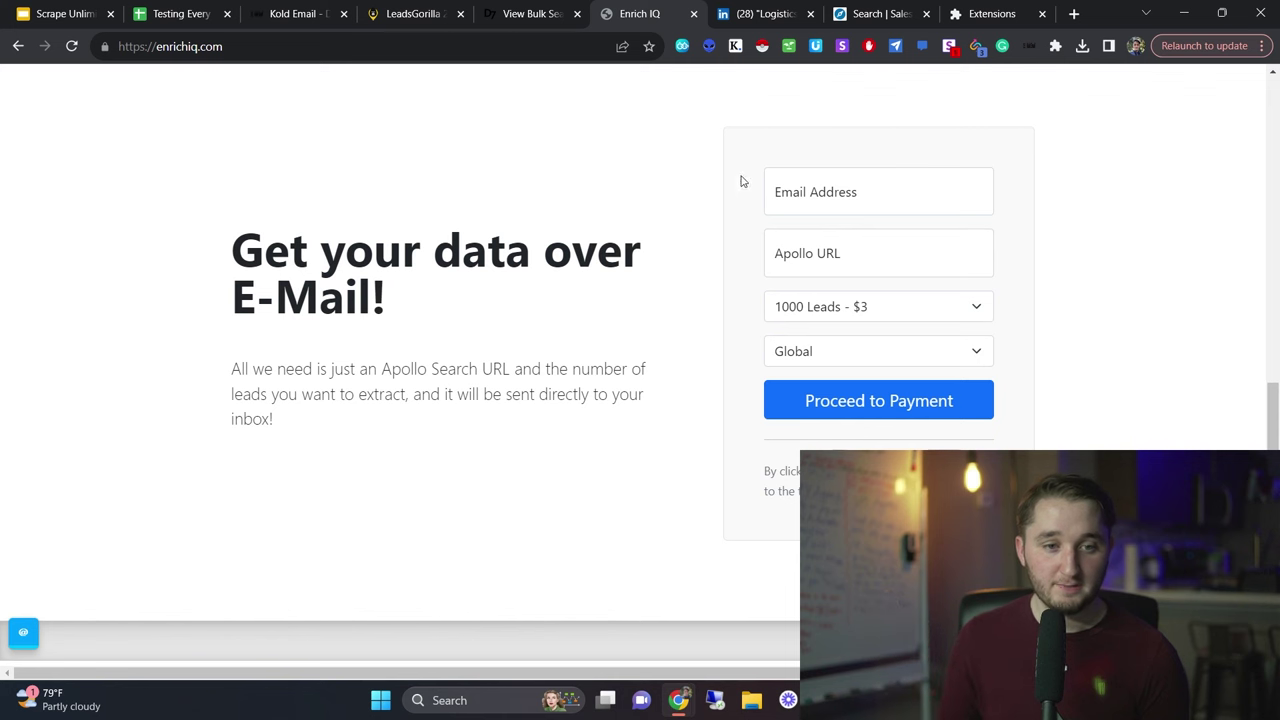
Step: Fill in the e-mail address on the Enrich IQ order form
{"action": "left_click", "coordinate": [848, 186]}
{"action": "left_click", "coordinate": [912, 242]}
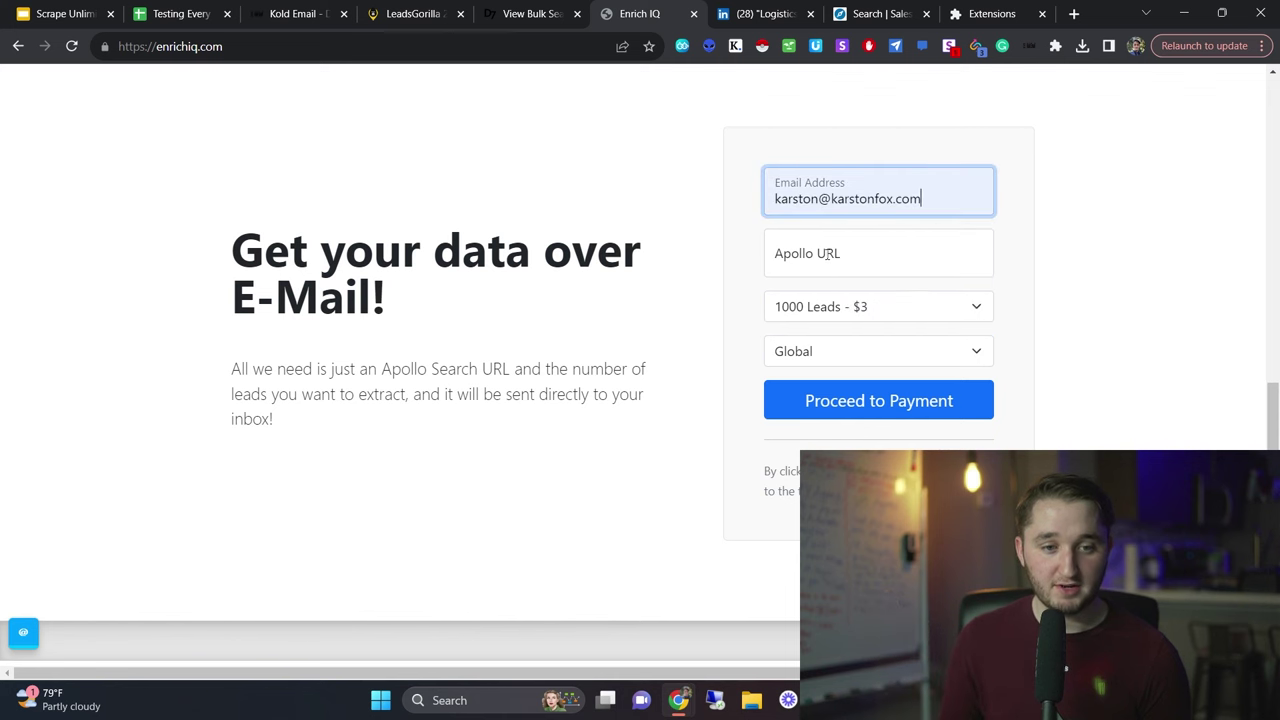
{"action": "left_click", "coordinate": [975, 245]}
{"action": "left_click", "coordinate": [1080, 231]}
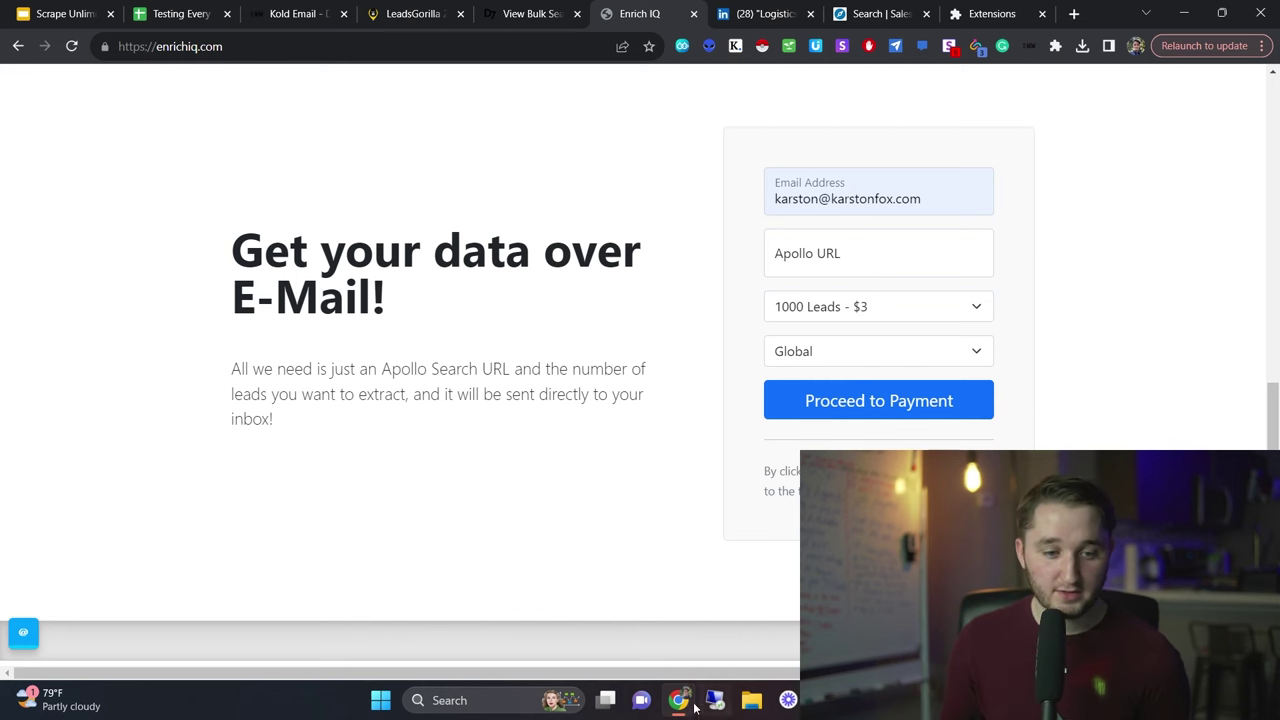
Step: Switch to the Apollo people search for owner, founder and ceo titles, clear its B2B keyword, and copy the search URL
{"action": "mouse_move", "coordinate": [697, 706]}
{"action": "left_click", "coordinate": [830, 620]}
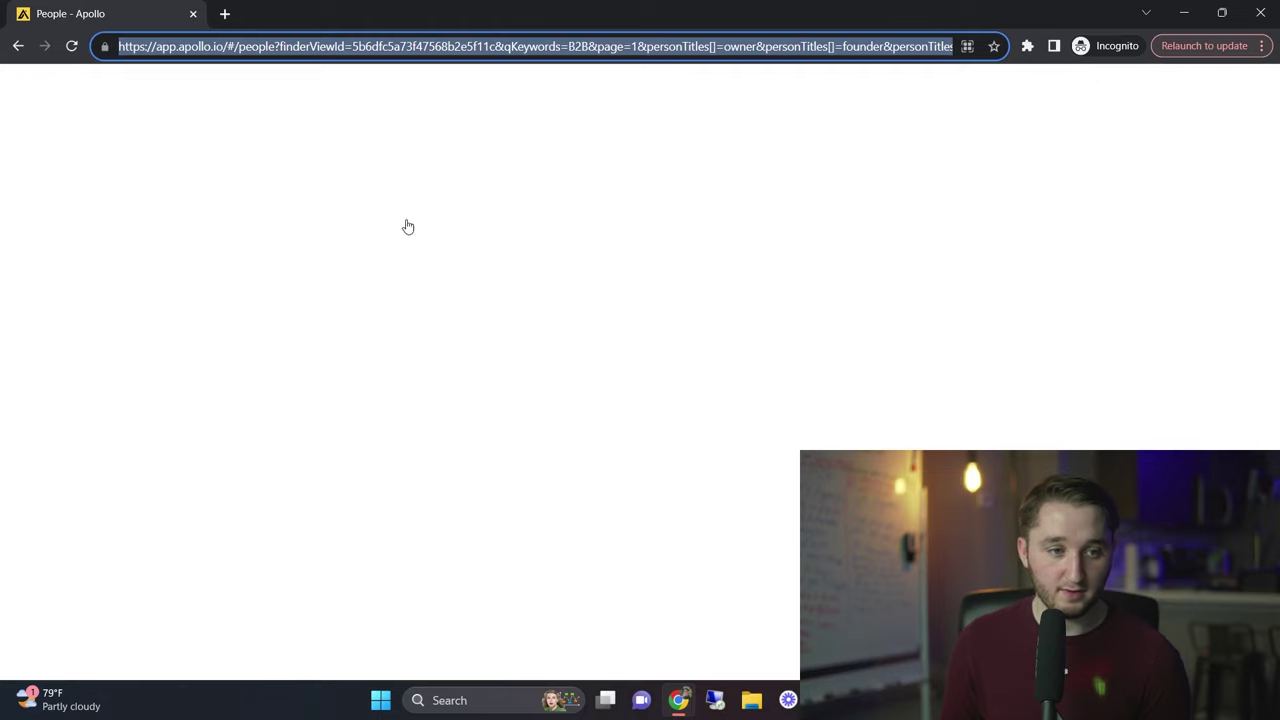
{"action": "left_click", "coordinate": [785, 208]}
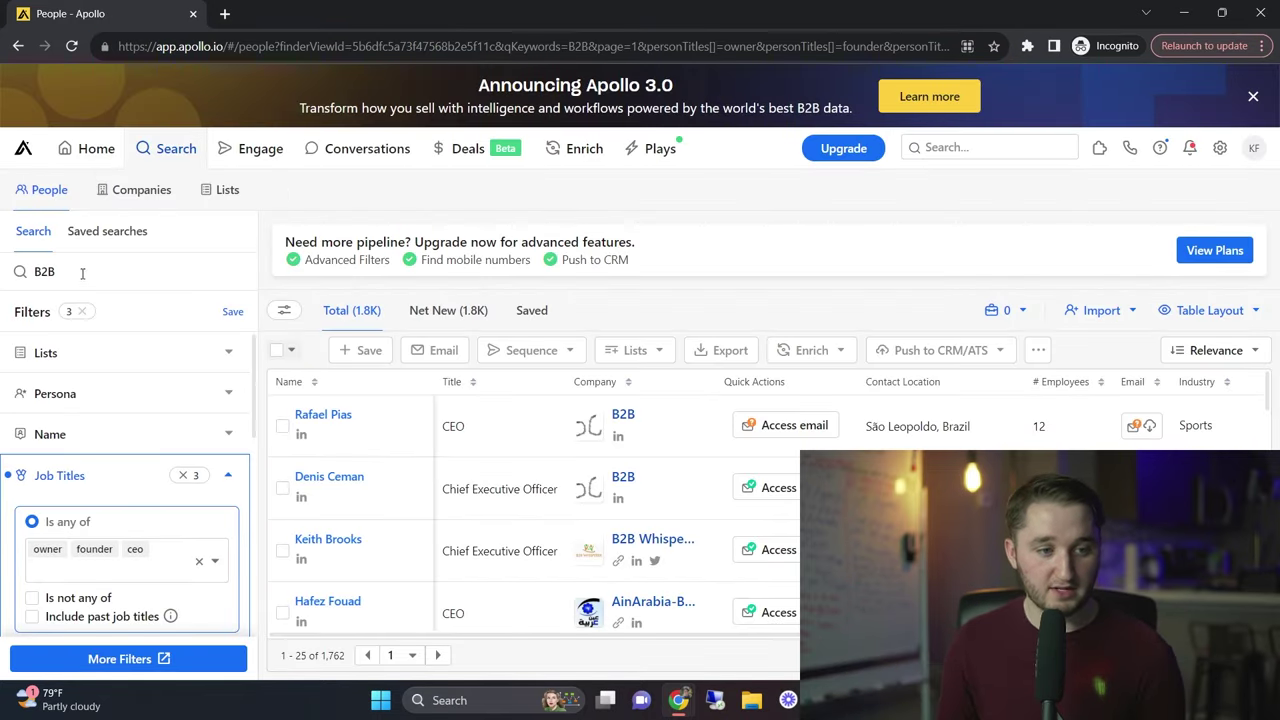
{"action": "left_click", "coordinate": [405, 47]}
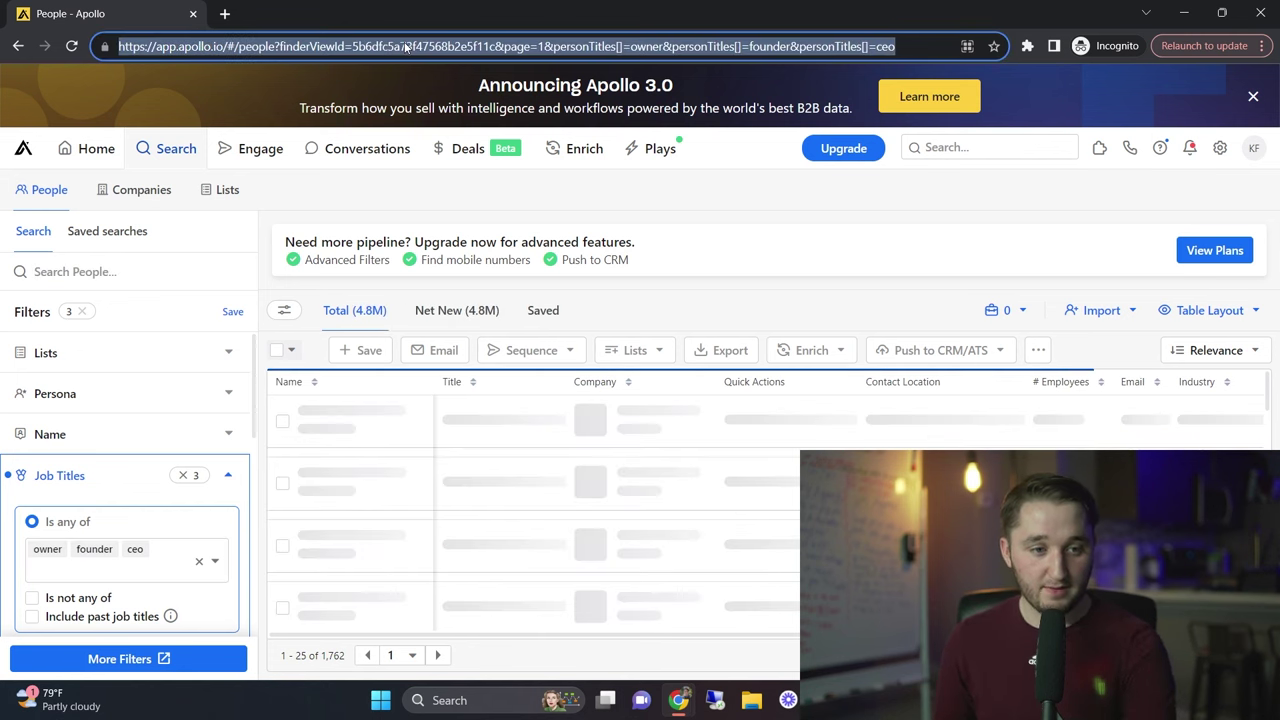
Step: Return to the Enrich IQ order form and paste the copied search link as the Apollo URL
{"action": "left_click", "coordinate": [1185, 14]}
{"action": "left_click", "coordinate": [829, 258]}
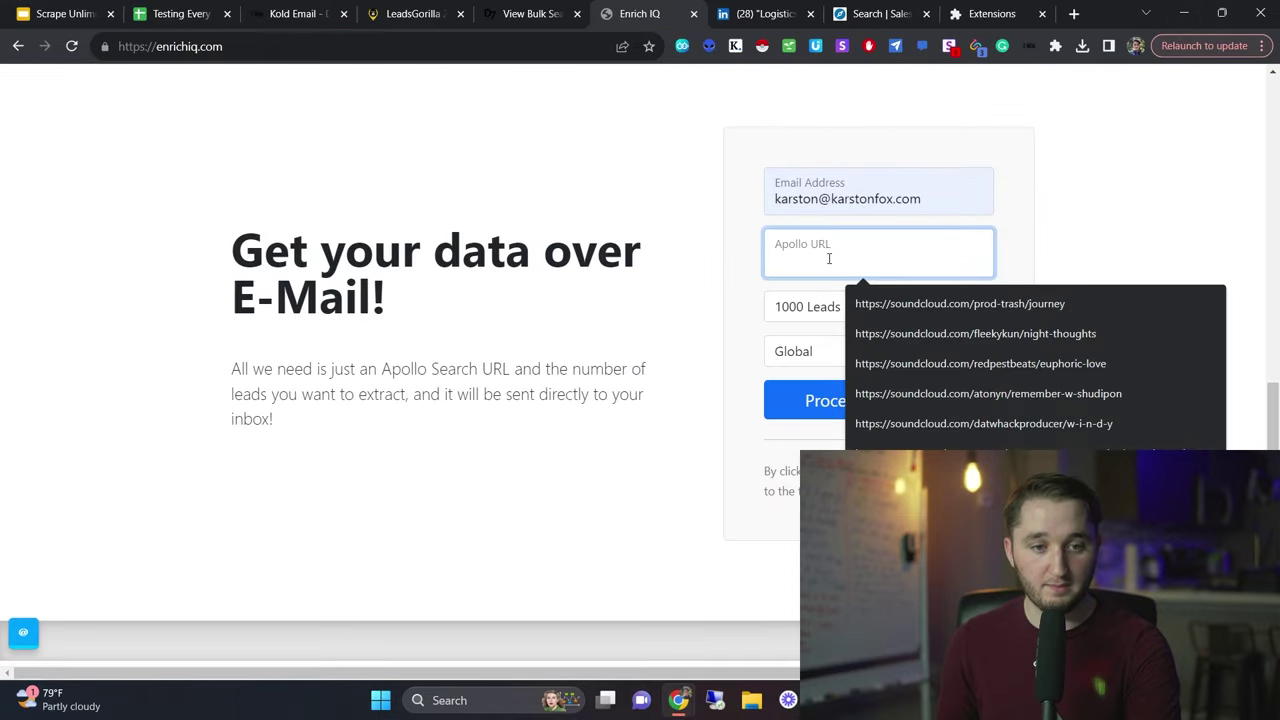
{"action": "key", "text": "ctrl+v"}
{"action": "left_click", "coordinate": [997, 288]}
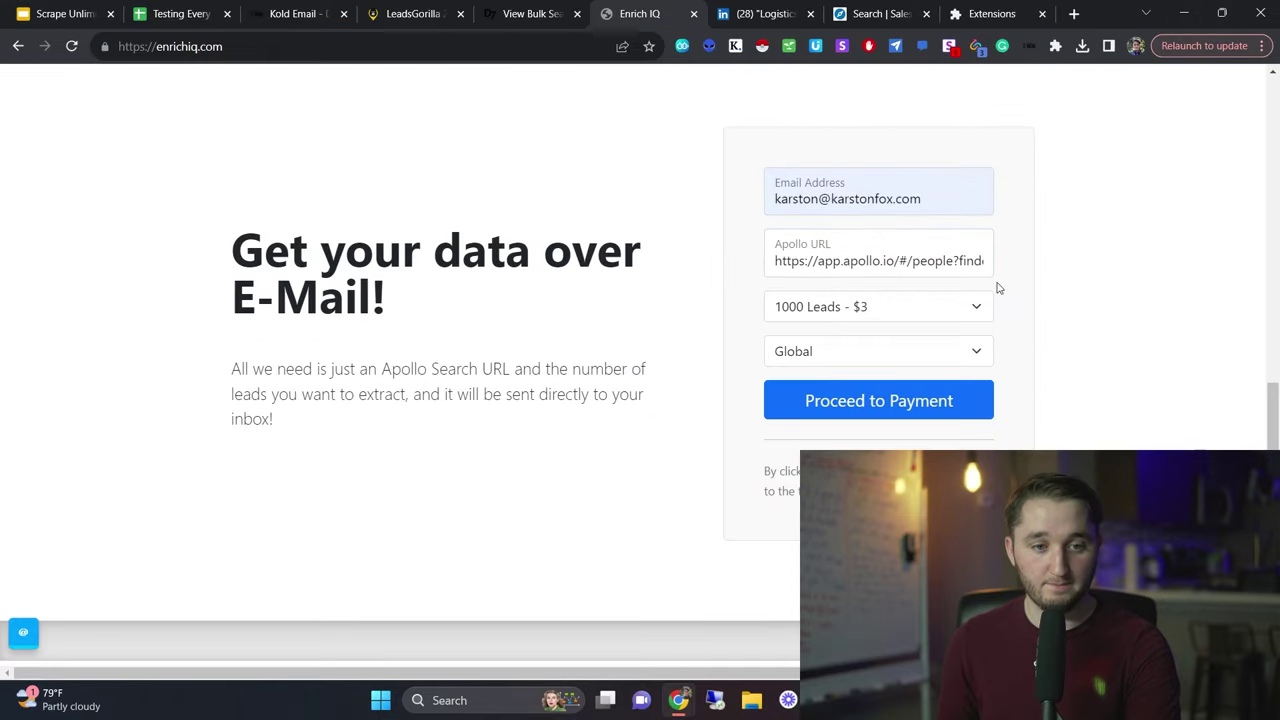
Step: Look through the available lead quantities on the order form and choose 10000 Leads - $30
{"action": "left_click", "coordinate": [903, 303]}
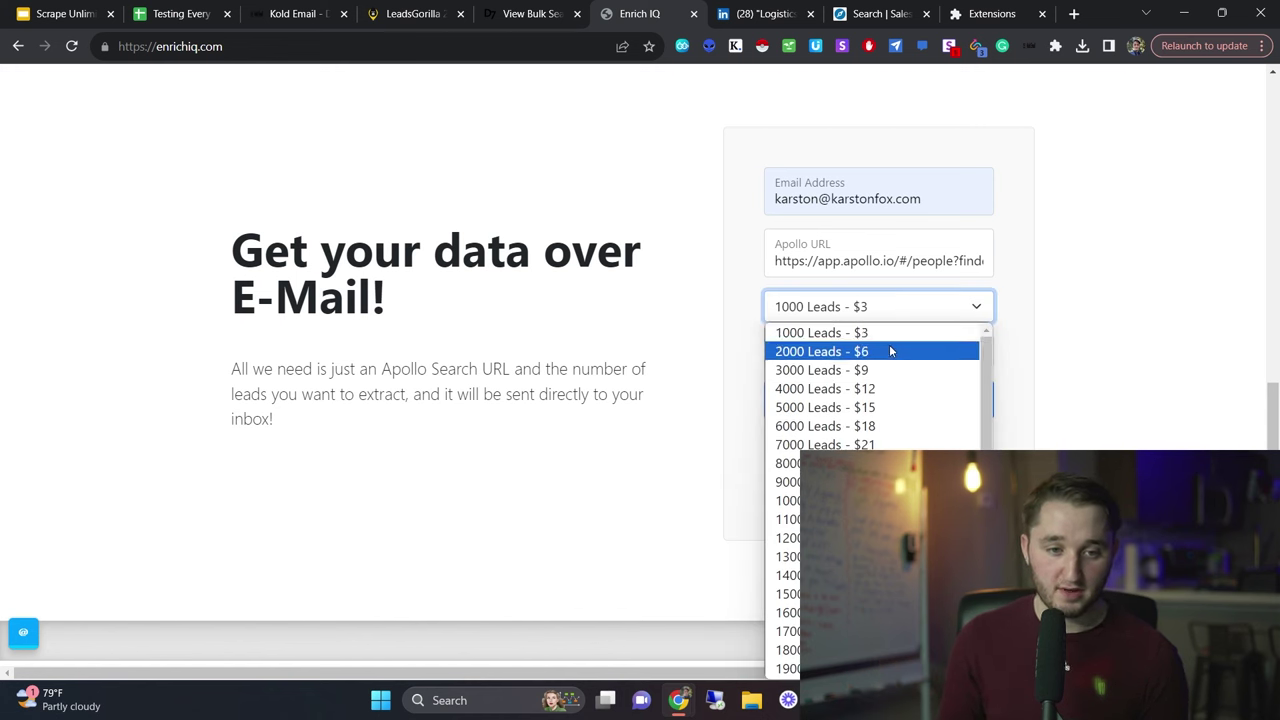
{"action": "key", "text": "Down"}
{"action": "key", "text": "Down"}
{"action": "key", "text": "Down"}
{"action": "key", "text": "Down"}
{"action": "key", "text": "Down"}
{"action": "key", "text": "Down"}
{"action": "key", "text": "Down"}
{"action": "key", "text": "Down"}
{"action": "key", "text": "Down"}
{"action": "key", "text": "Down"}
{"action": "key", "text": "Down"}
{"action": "key", "text": "Down"}
{"action": "key", "text": "Down"}
{"action": "key", "text": "Down"}
{"action": "key", "text": "Down"}
{"action": "key", "text": "Down"}
{"action": "key", "text": "Down"}
{"action": "key", "text": "Down"}
{"action": "key", "text": "Down"}
{"action": "key", "text": "Down"}
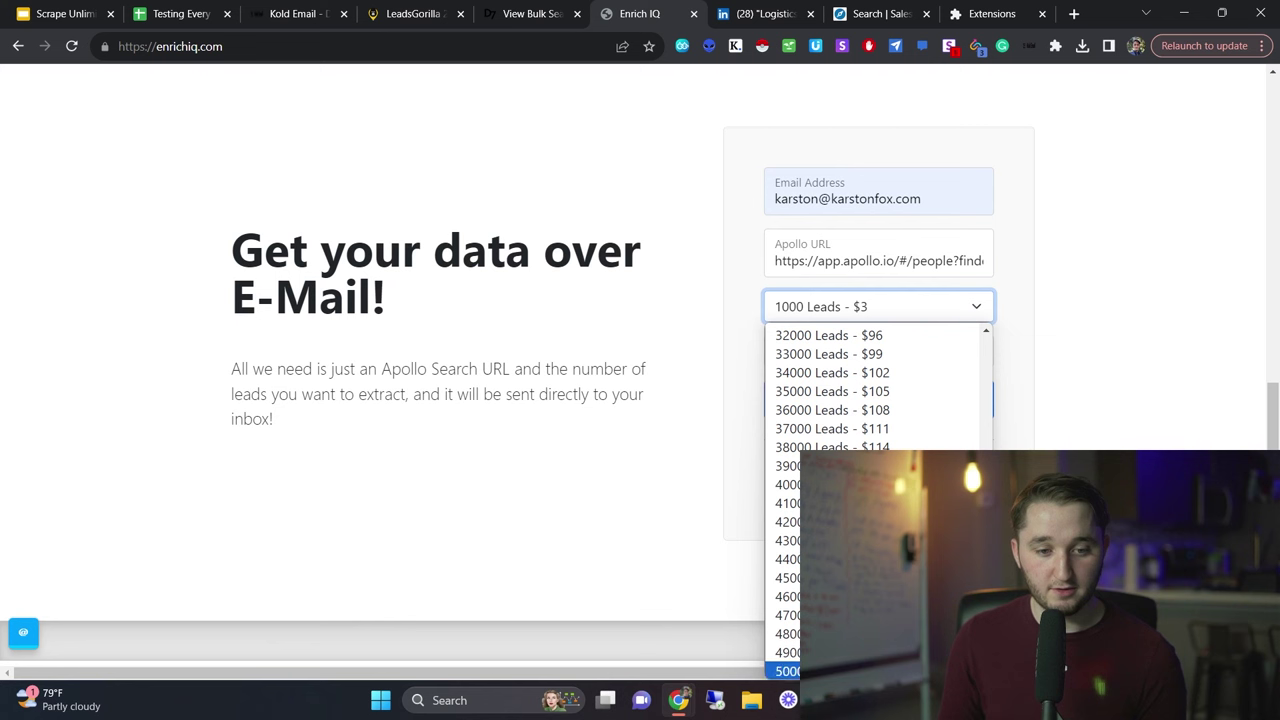
{"action": "scroll", "coordinate": [880, 521], "scroll_direction": "up", "scroll_amount": 3}
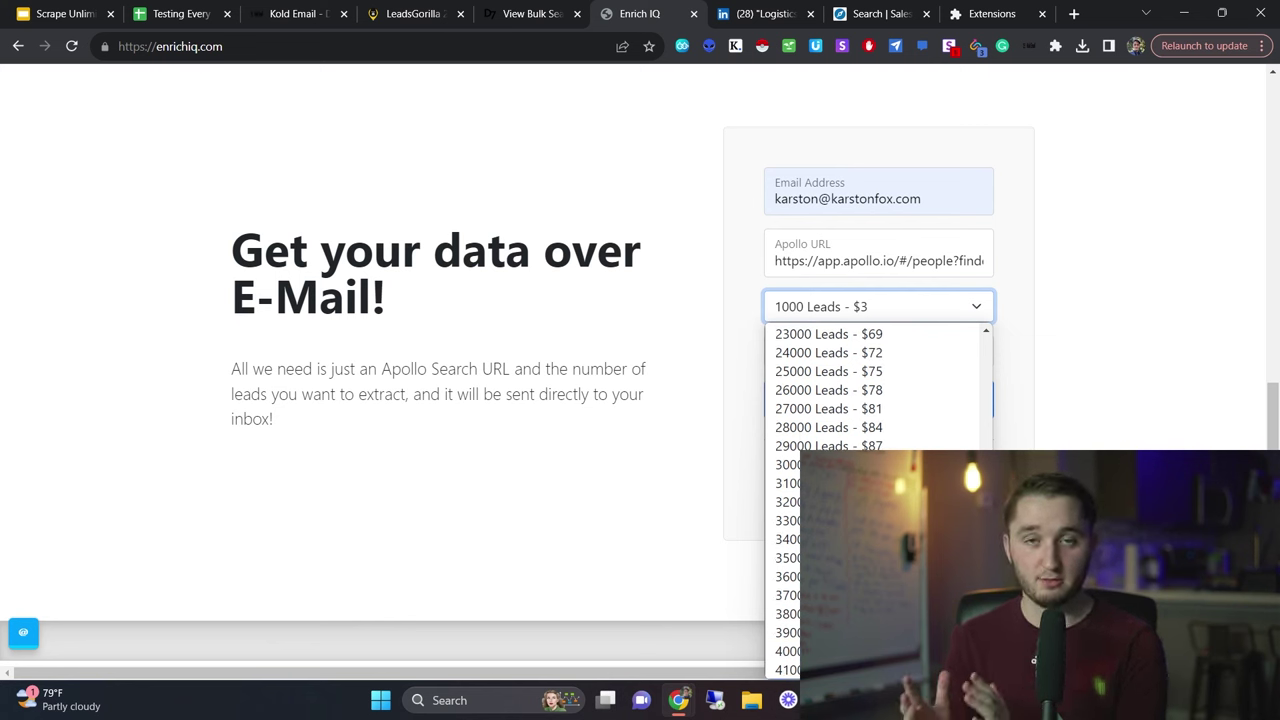
{"action": "scroll", "coordinate": [880, 521], "scroll_direction": "up", "scroll_amount": 6}
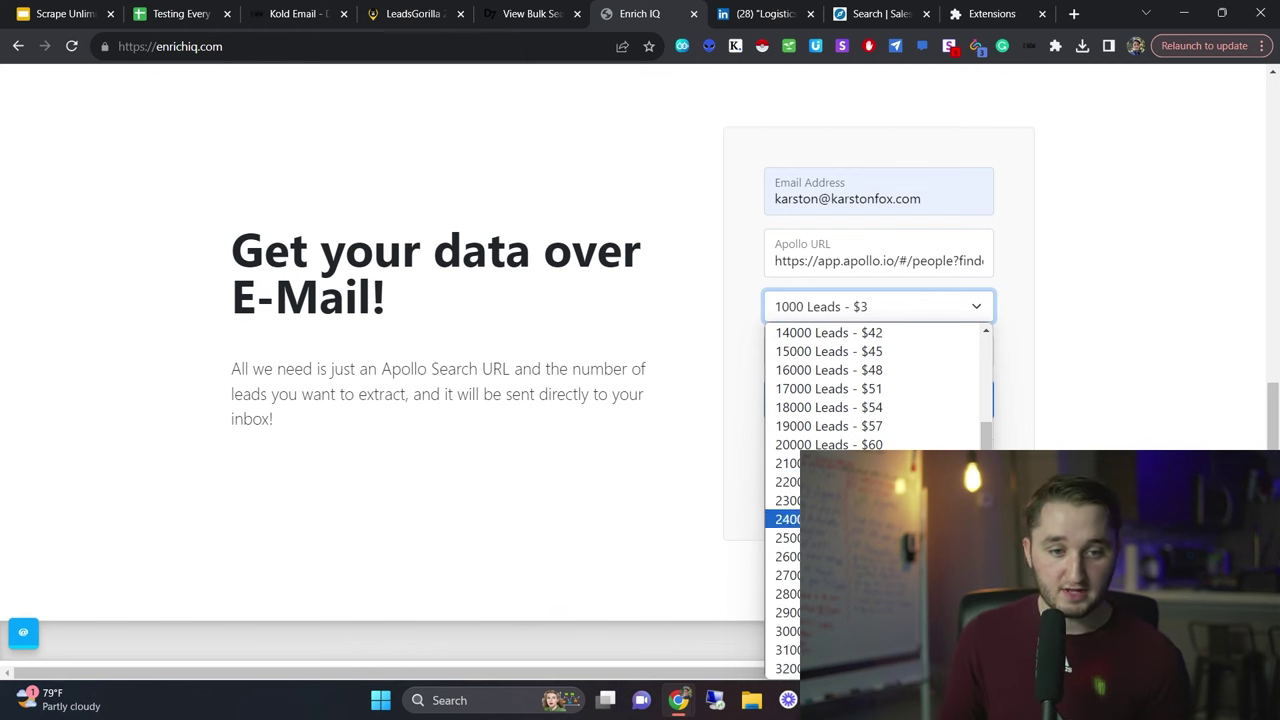
{"action": "scroll", "coordinate": [880, 557], "scroll_direction": "up", "scroll_amount": 1}
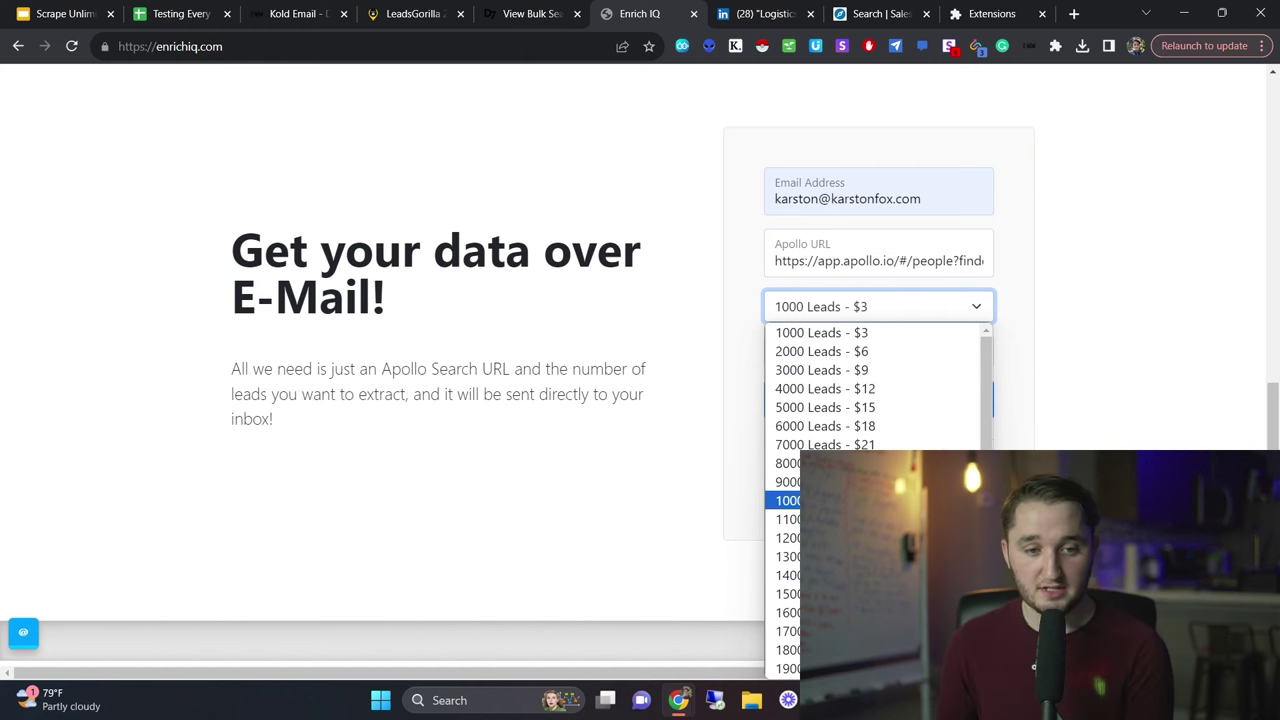
{"action": "left_click", "coordinate": [880, 500]}
{"action": "left_click", "coordinate": [849, 401]}
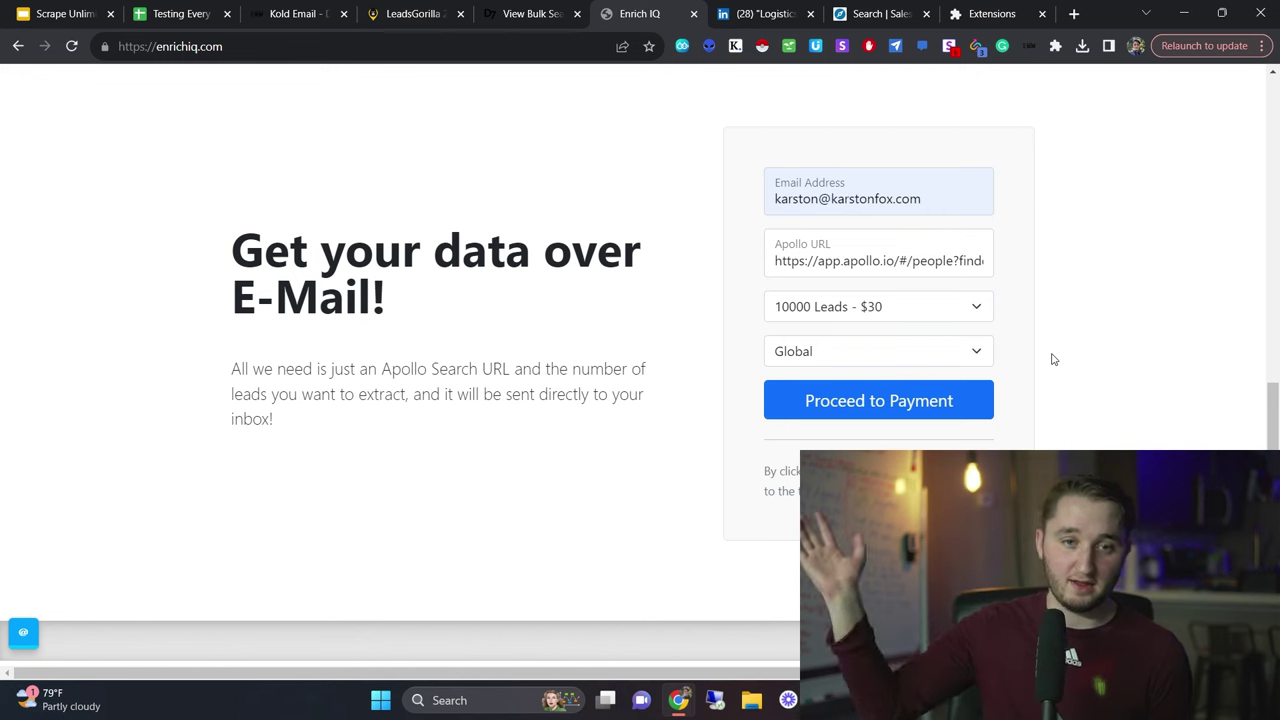
Step: Look over the Enrich IQ page again and return to the Professional Scraping slide
{"action": "scroll", "coordinate": [1052, 359], "scroll_direction": "up", "scroll_amount": 10}
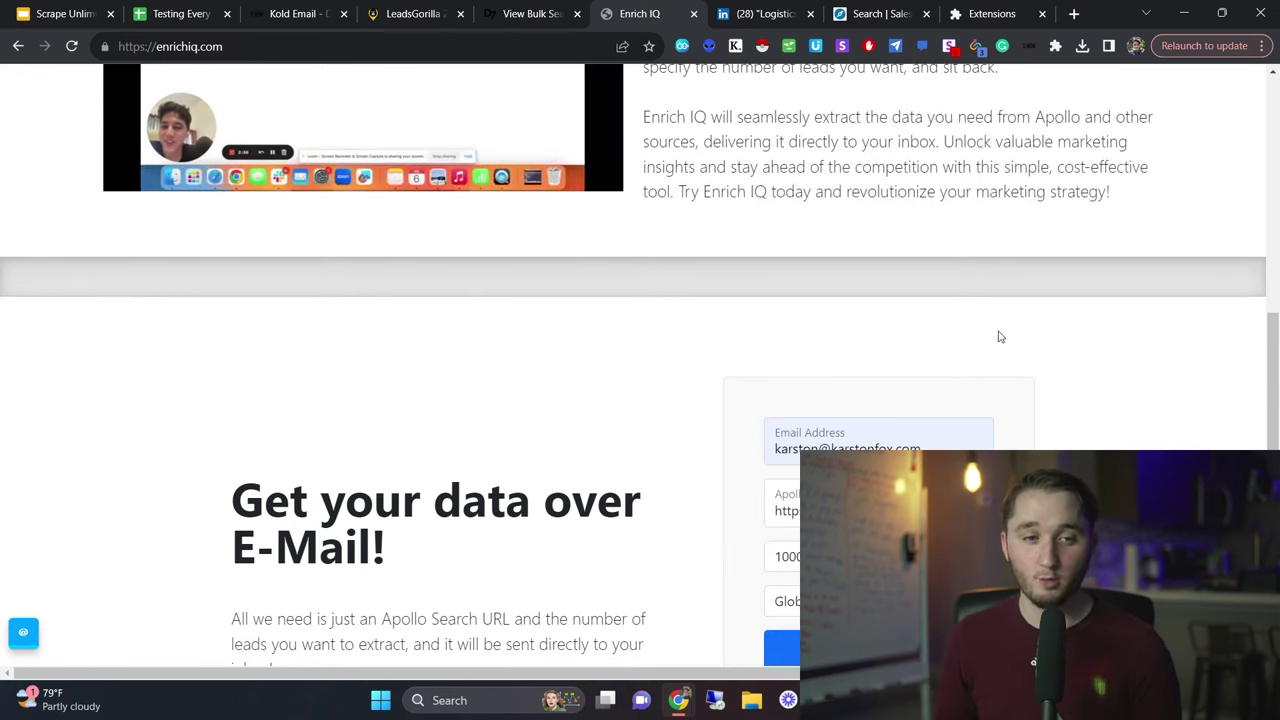
{"action": "scroll", "coordinate": [1100, 394], "scroll_direction": "up", "scroll_amount": 3}
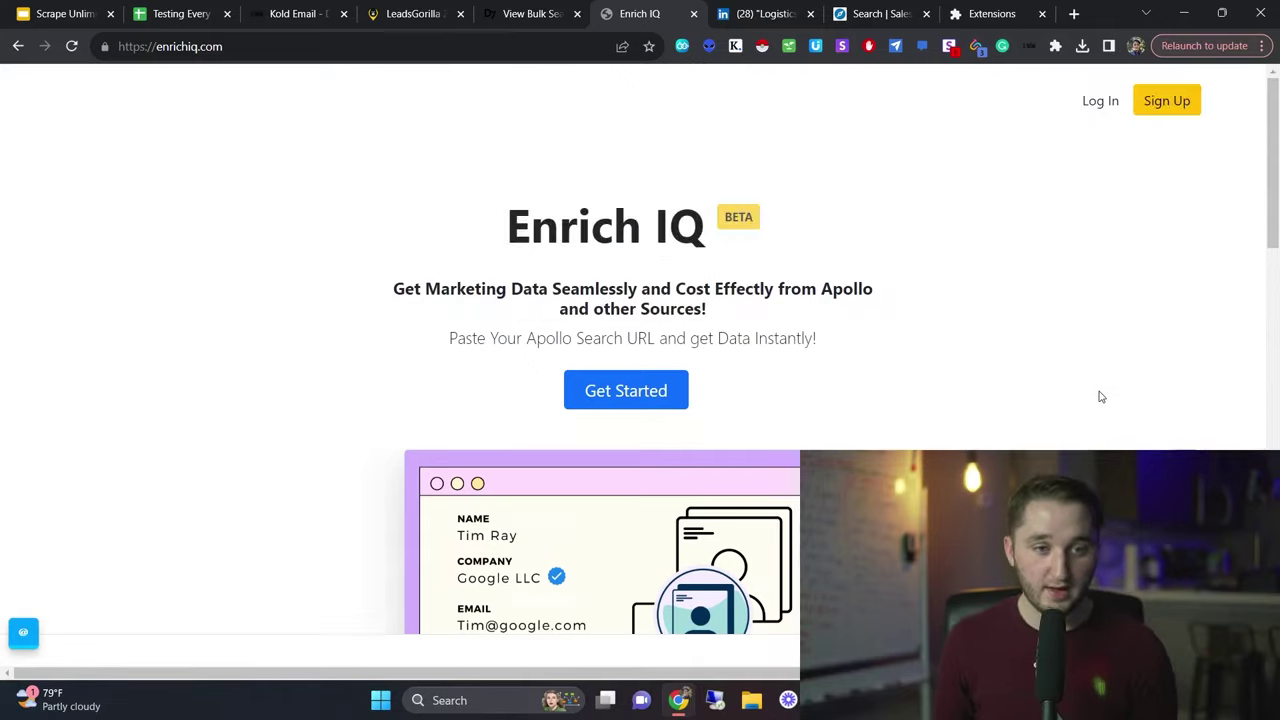
{"action": "scroll", "coordinate": [1097, 394], "scroll_direction": "down", "scroll_amount": 3}
{"action": "left_click", "coordinate": [62, 13]}
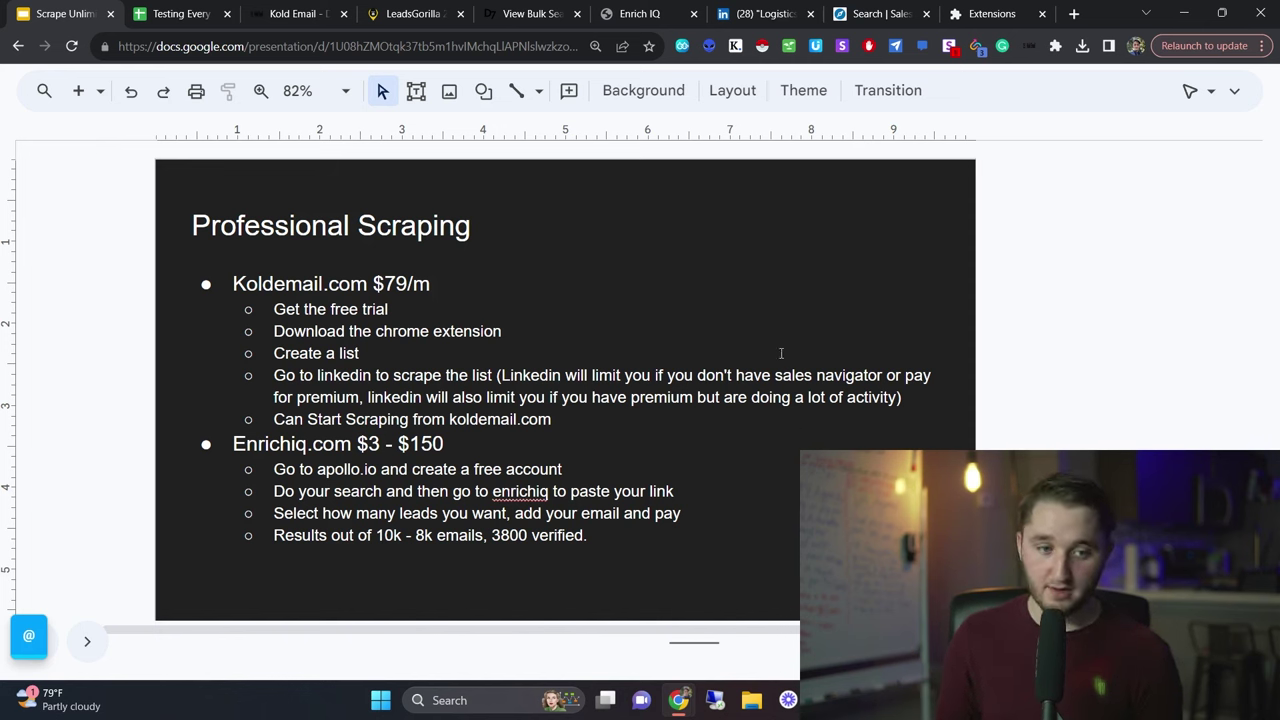
Step: Advance to the Local Business Scraping slide, switch to Kold Email, and open the saved lists in its B2C local business finder
{"action": "key", "text": "Page_Down"}
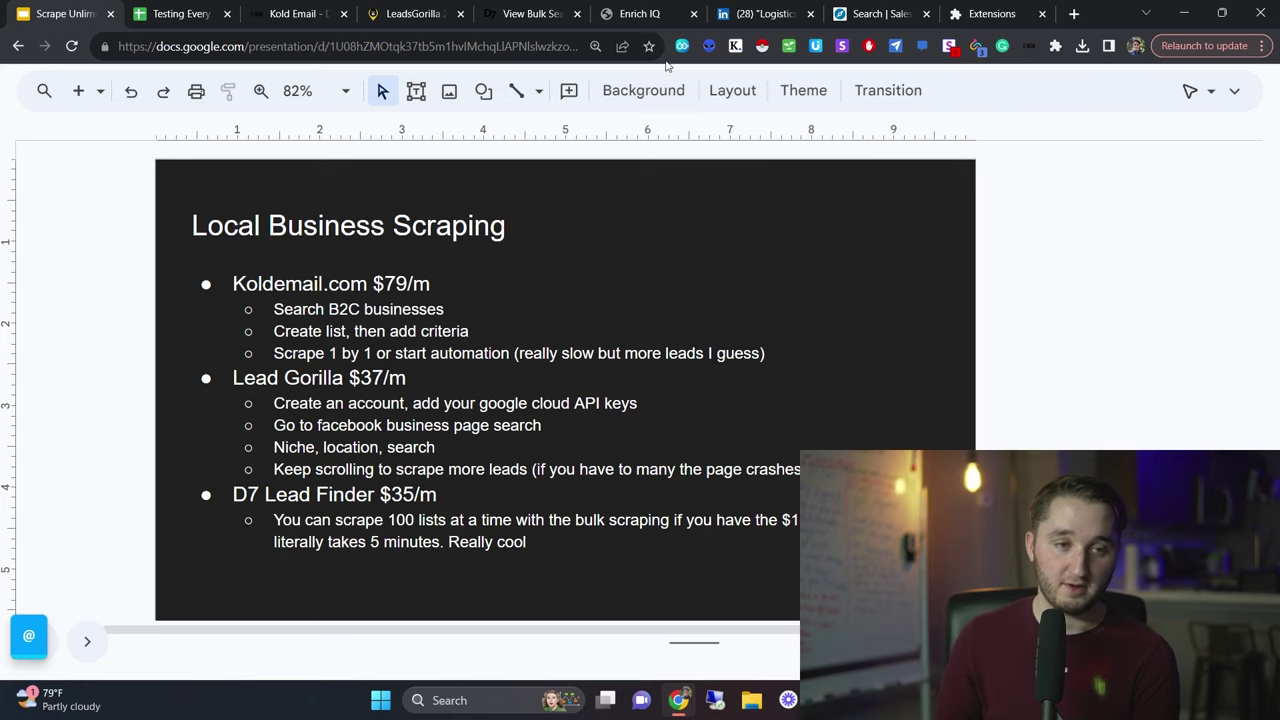
{"action": "left_click", "coordinate": [295, 14]}
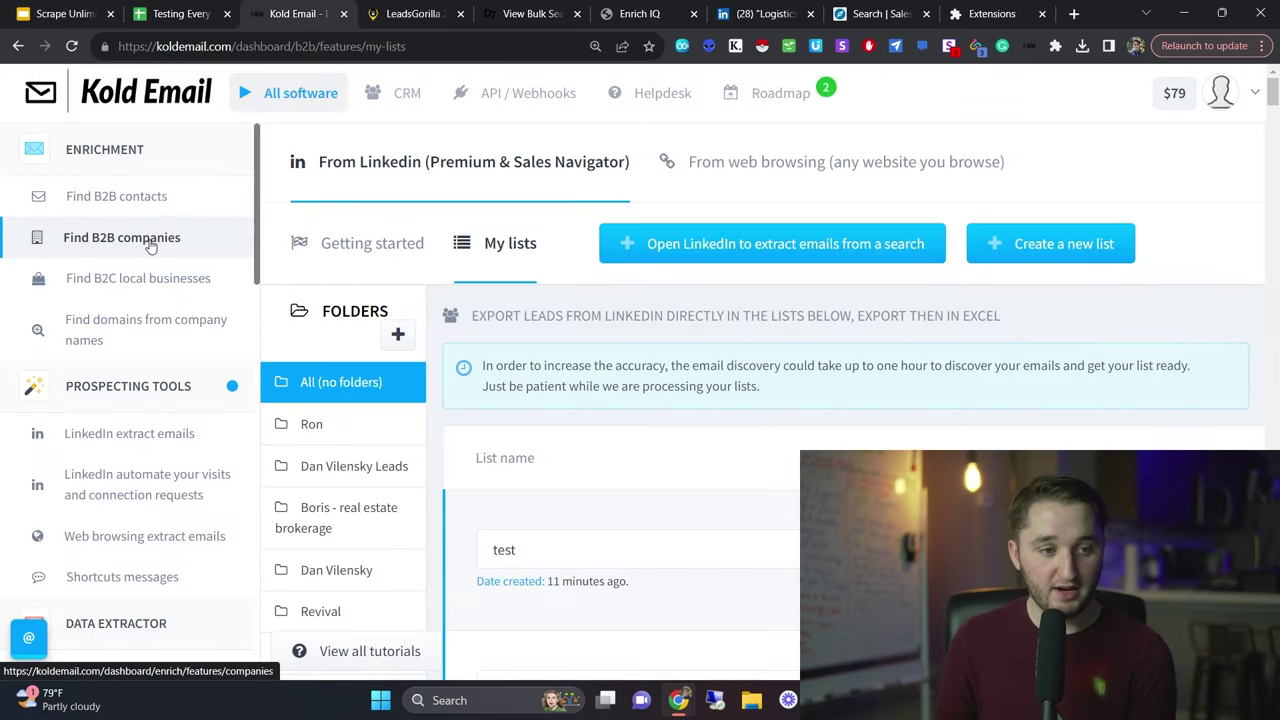
{"action": "left_click", "coordinate": [150, 247]}
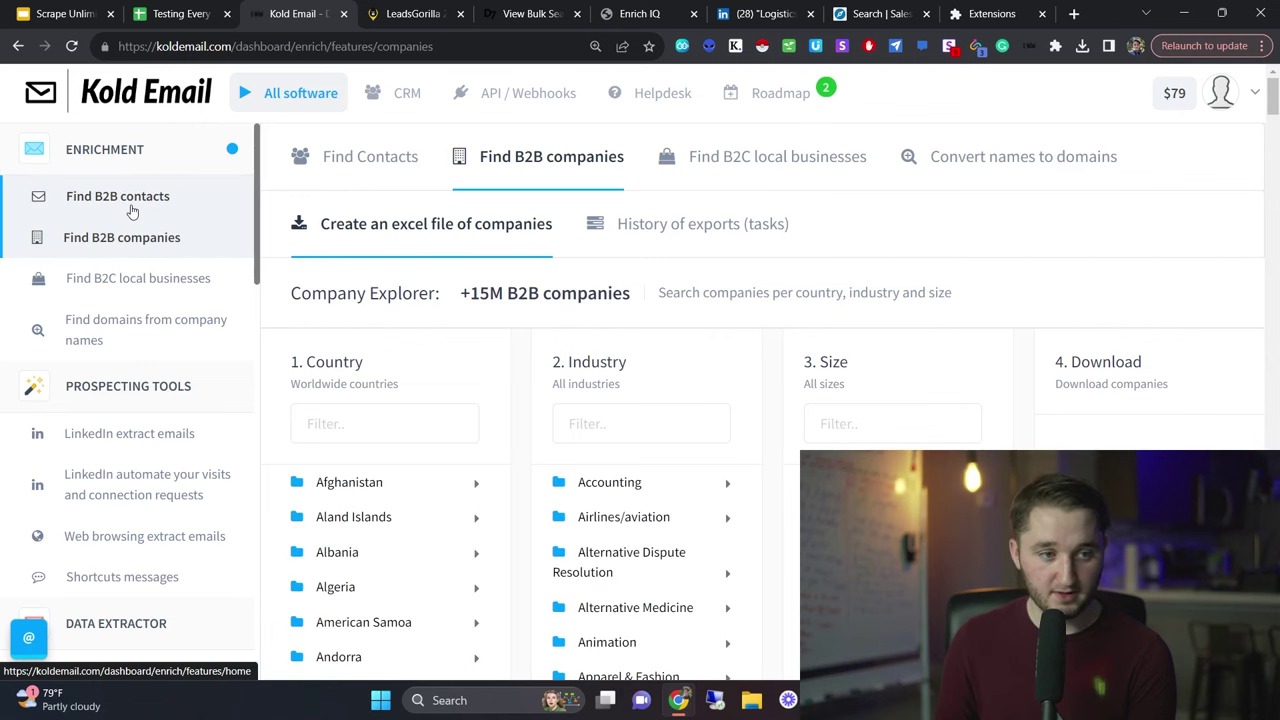
{"action": "left_click", "coordinate": [93, 283]}
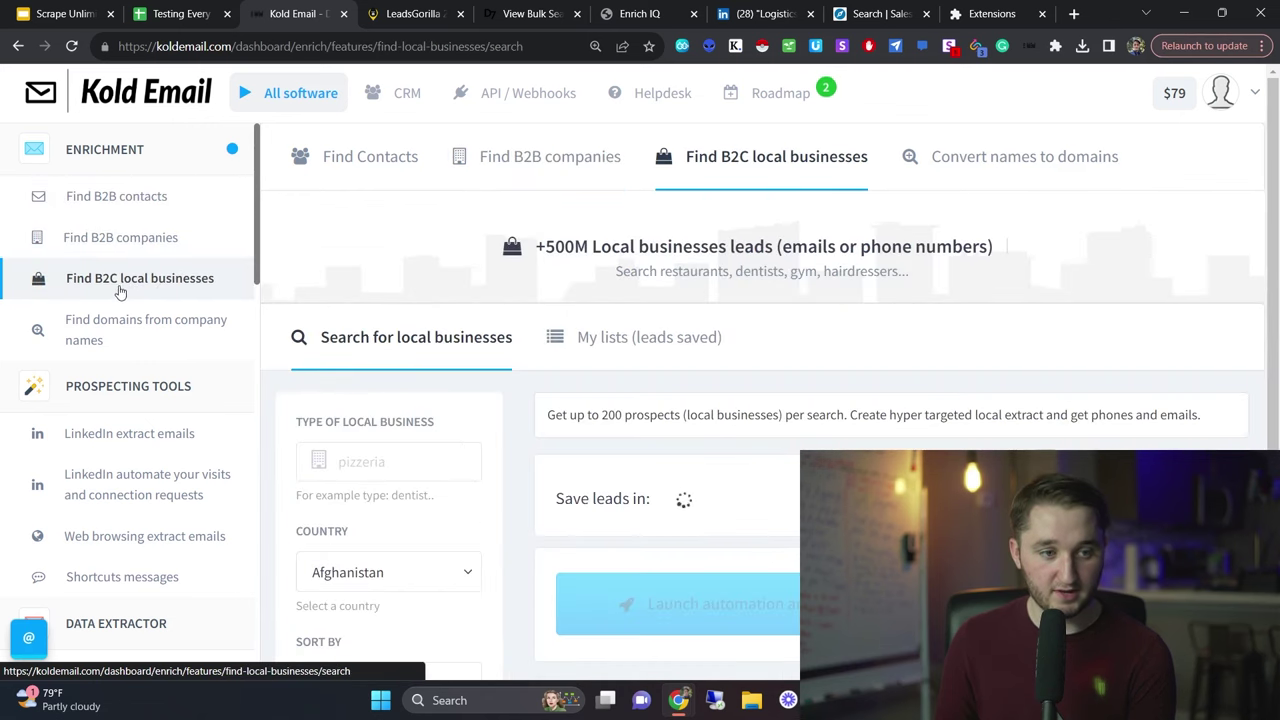
{"action": "scroll", "coordinate": [549, 339], "scroll_direction": "down", "scroll_amount": 2}
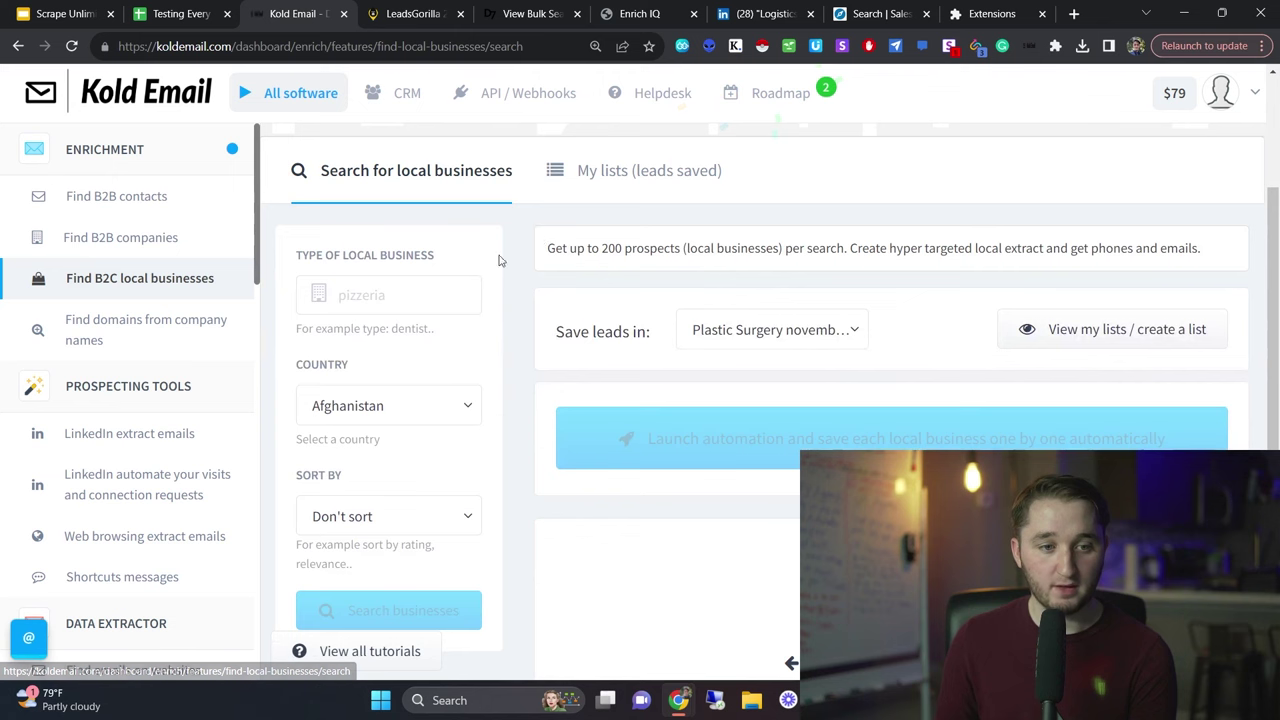
{"action": "left_click", "coordinate": [578, 170]}
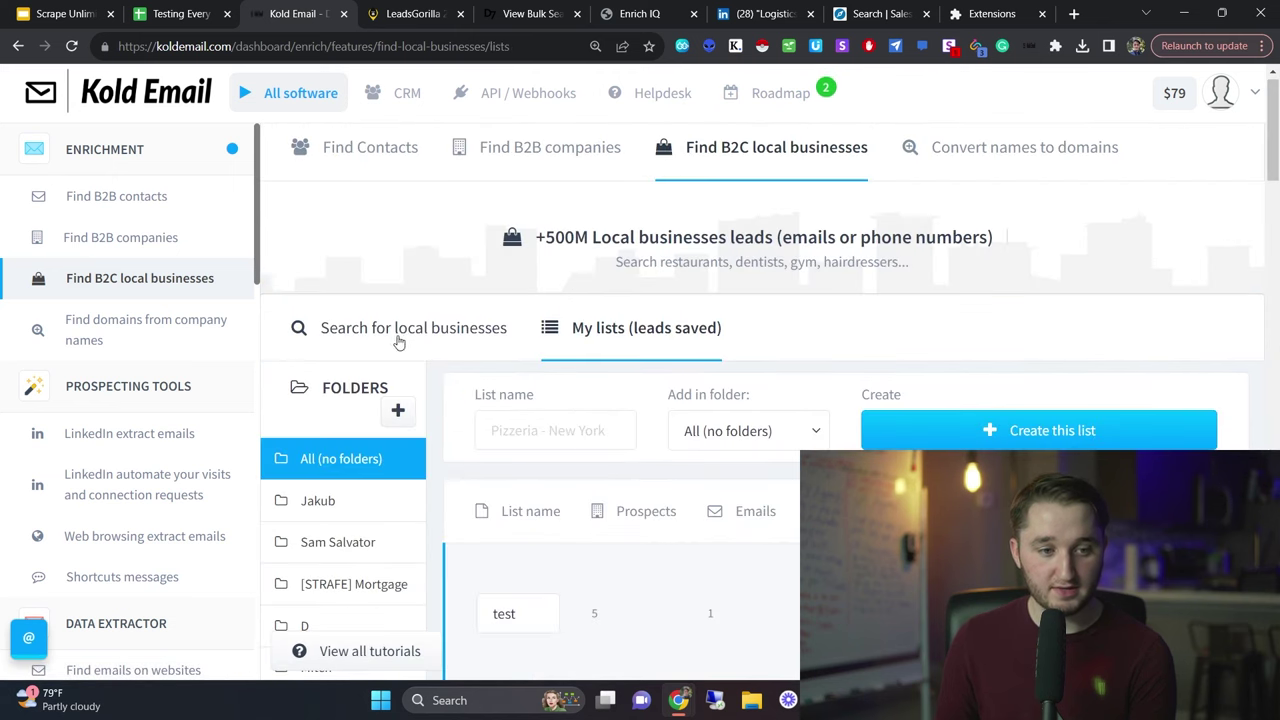
Step: Search Kold Email's local businesses for mortgage broker in North Miami, Florida, United States
{"action": "left_click", "coordinate": [398, 330]}
{"action": "scroll", "coordinate": [385, 300], "scroll_direction": "down", "scroll_amount": 2}
{"action": "left_click", "coordinate": [395, 210]}
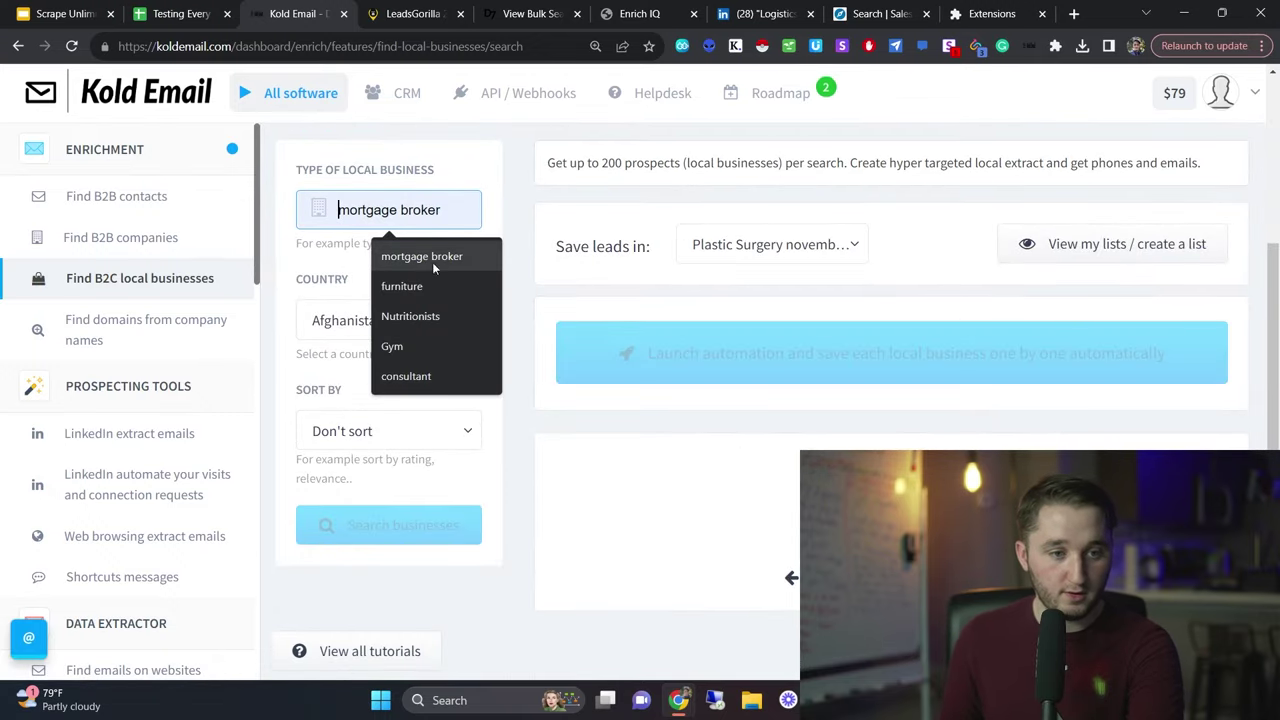
{"action": "left_click", "coordinate": [425, 257]}
{"action": "left_click", "coordinate": [404, 322]}
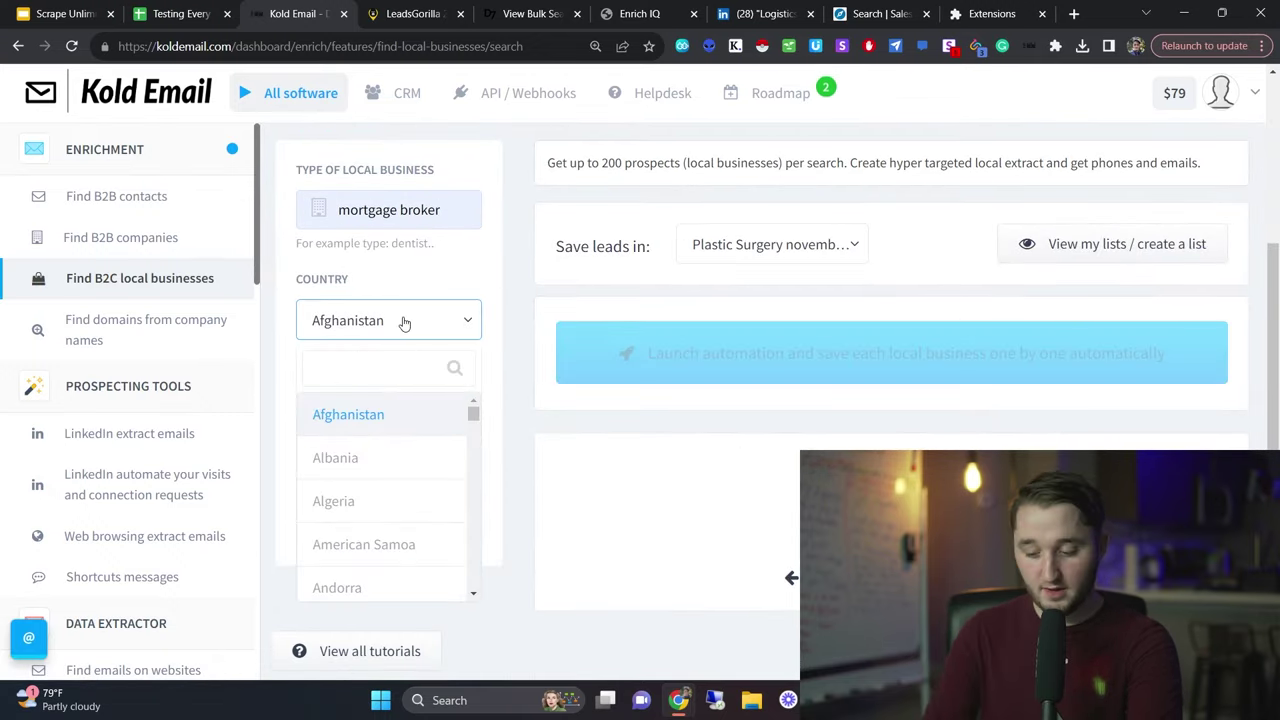
{"action": "type", "text": "united"}
{"action": "left_click", "coordinate": [340, 563]}
{"action": "left_click", "coordinate": [423, 431]}
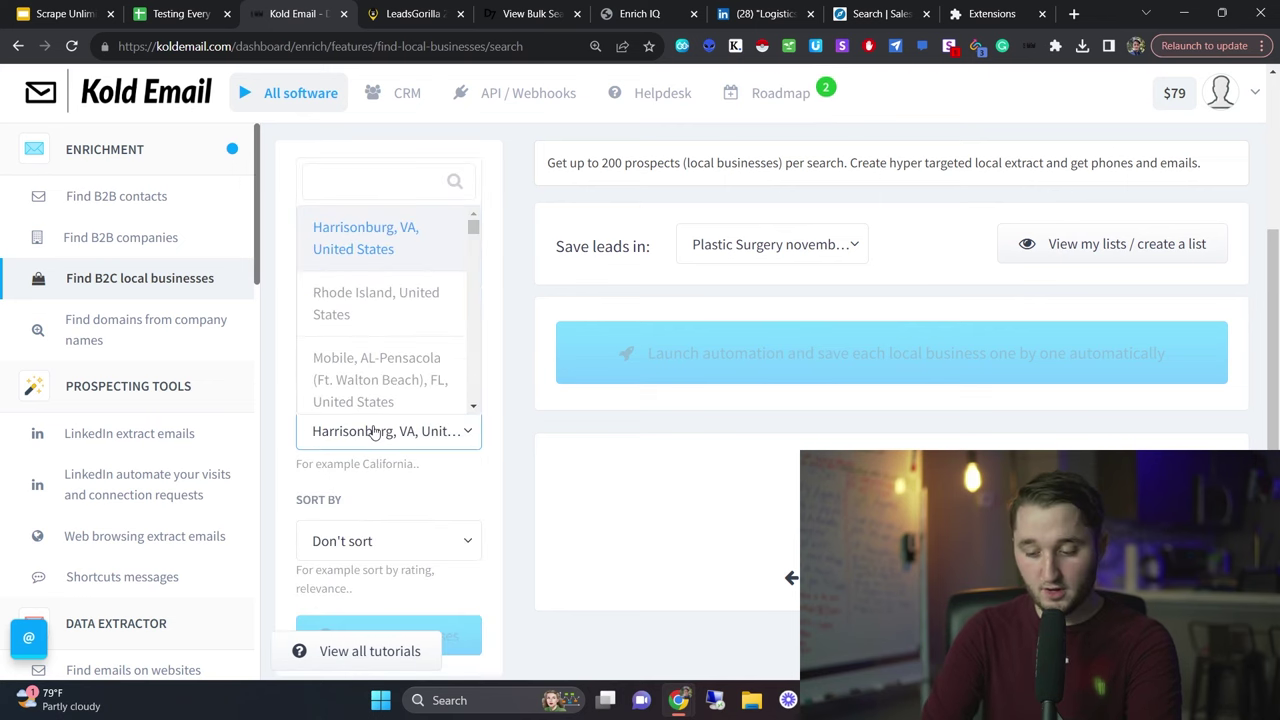
{"action": "type", "text": "flo"}
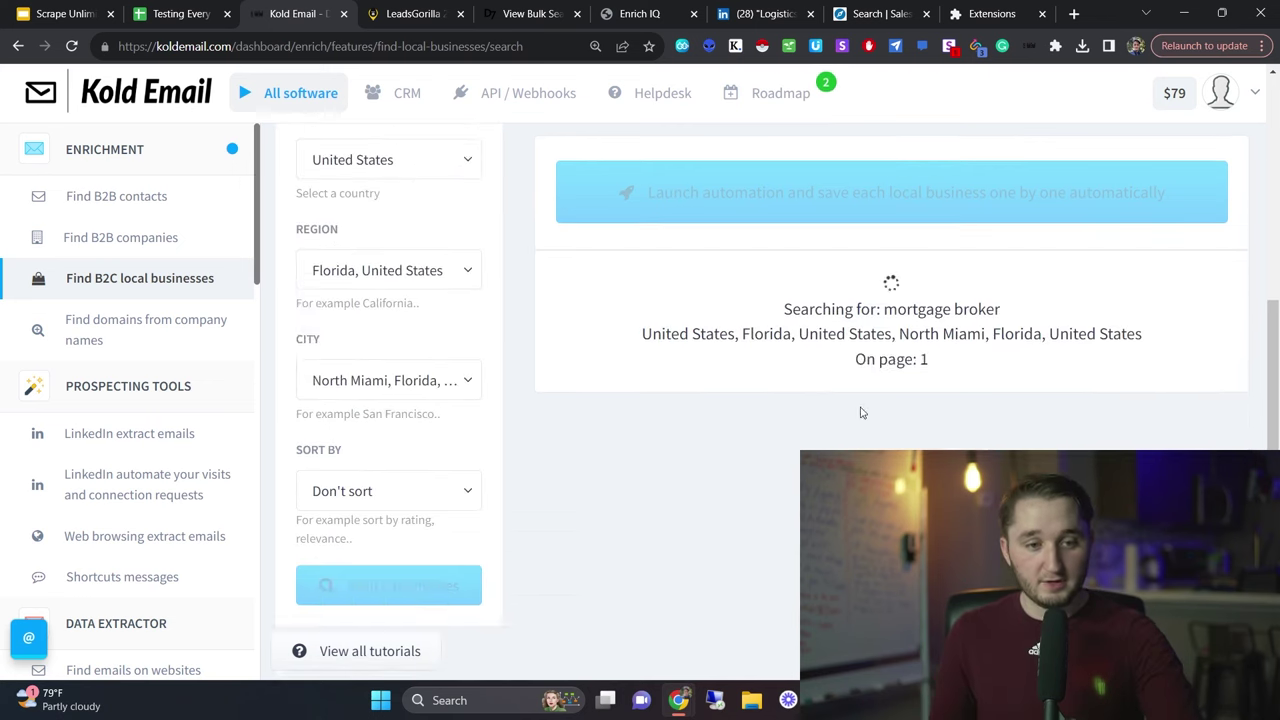
{"action": "scroll", "coordinate": [857, 411], "scroll_direction": "up", "scroll_amount": 1}
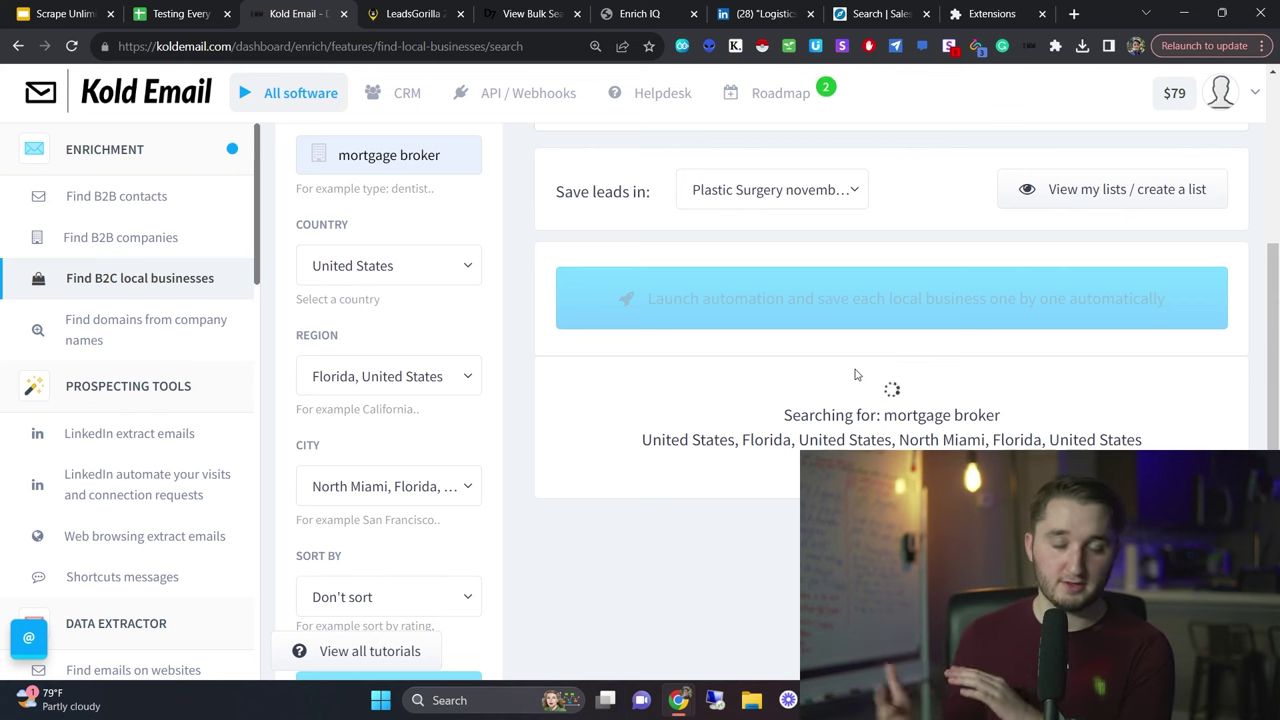
Step: Return to the Local Business Scraping slide and switch to the Facebook leads search form in Leads Gorilla
{"action": "key", "text": "ctrl+1"}
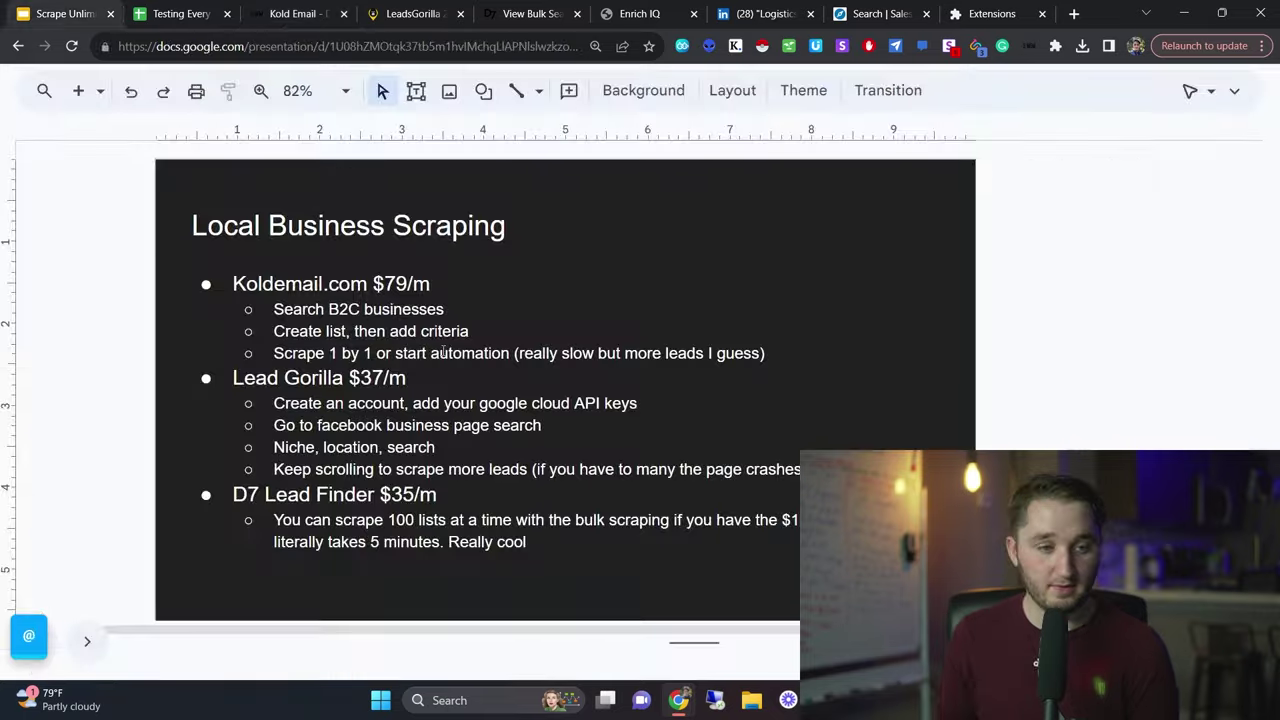
{"action": "left_click", "coordinate": [404, 27]}
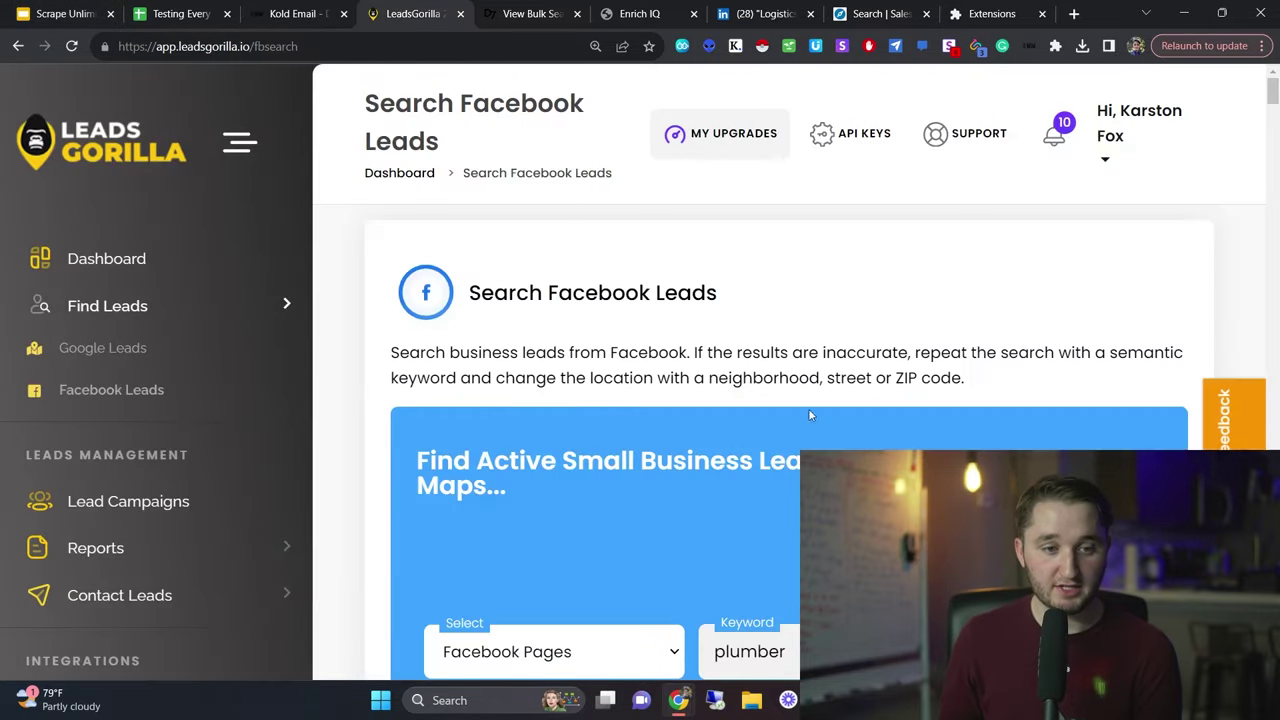
{"action": "scroll", "coordinate": [810, 414], "scroll_direction": "down", "scroll_amount": 3}
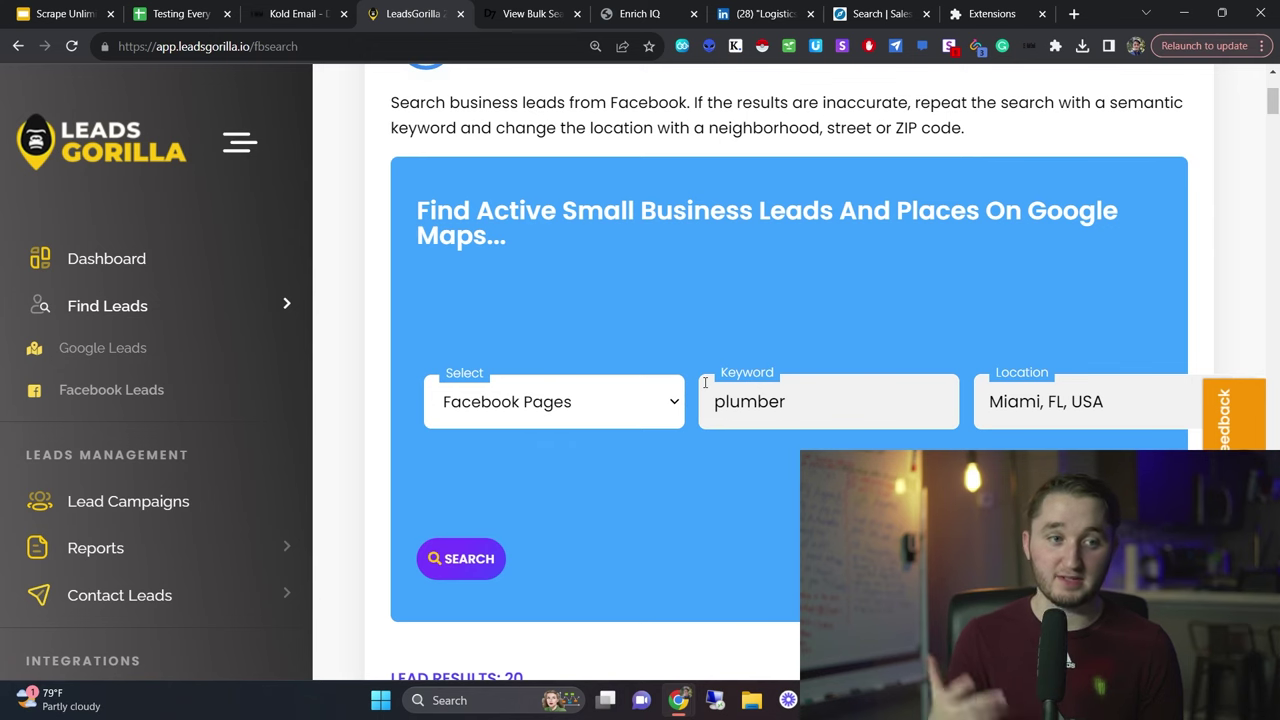
Step: Switch to the Testing Every Lead List Software sheet and compare leadsgorilla.io's verified email and mobile number results with the other local scrapers
{"action": "left_click", "coordinate": [185, 14]}
{"action": "scroll", "coordinate": [457, 428], "scroll_direction": "up", "scroll_amount": 5}
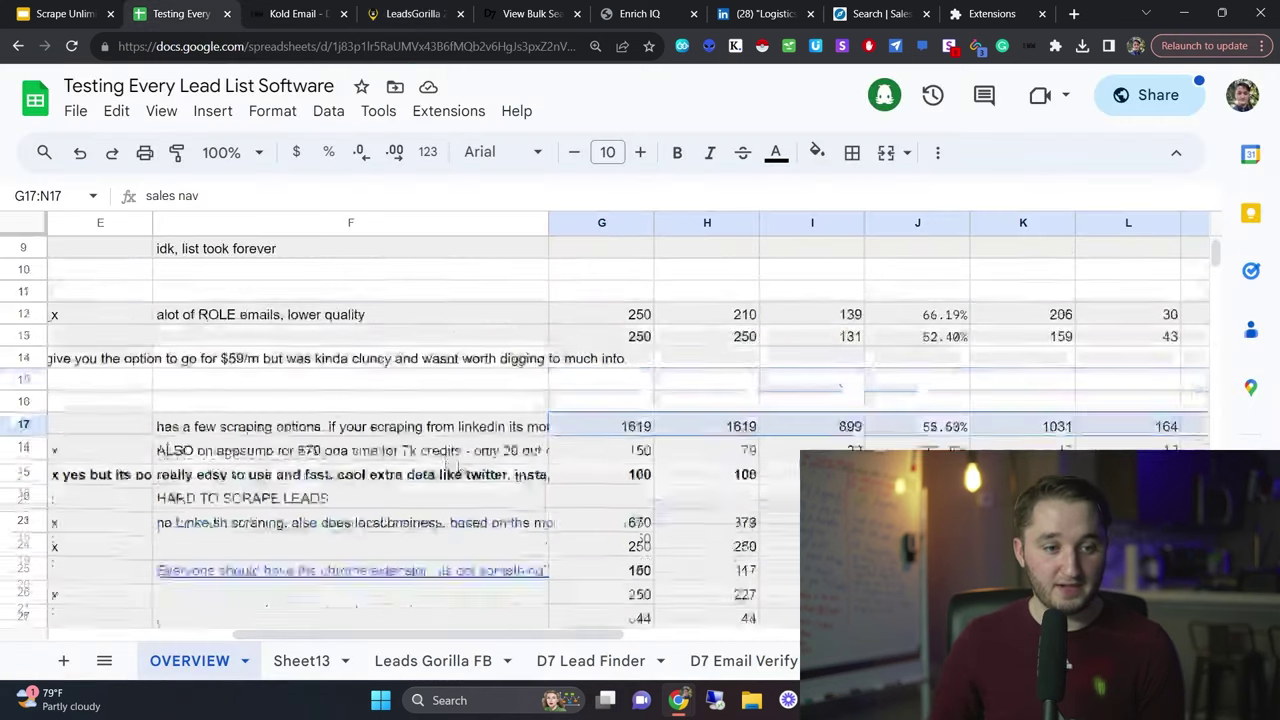
{"action": "scroll", "coordinate": [430, 410], "scroll_direction": "left", "scroll_amount": 4}
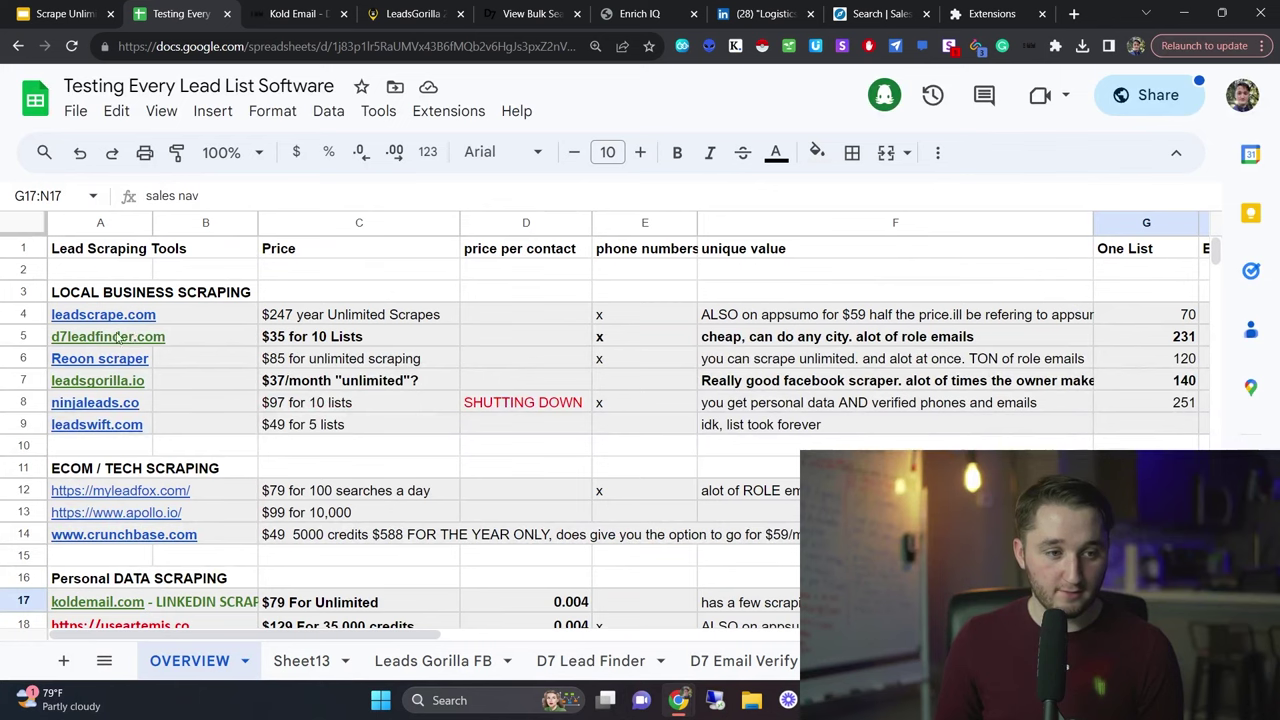
{"action": "left_click_drag", "start_coordinate": [93, 393], "coordinate": [1203, 387]}
{"action": "scroll", "coordinate": [1074, 394], "scroll_direction": "right", "scroll_amount": 10}
{"action": "scroll", "coordinate": [860, 400], "scroll_direction": "left", "scroll_amount": 5}
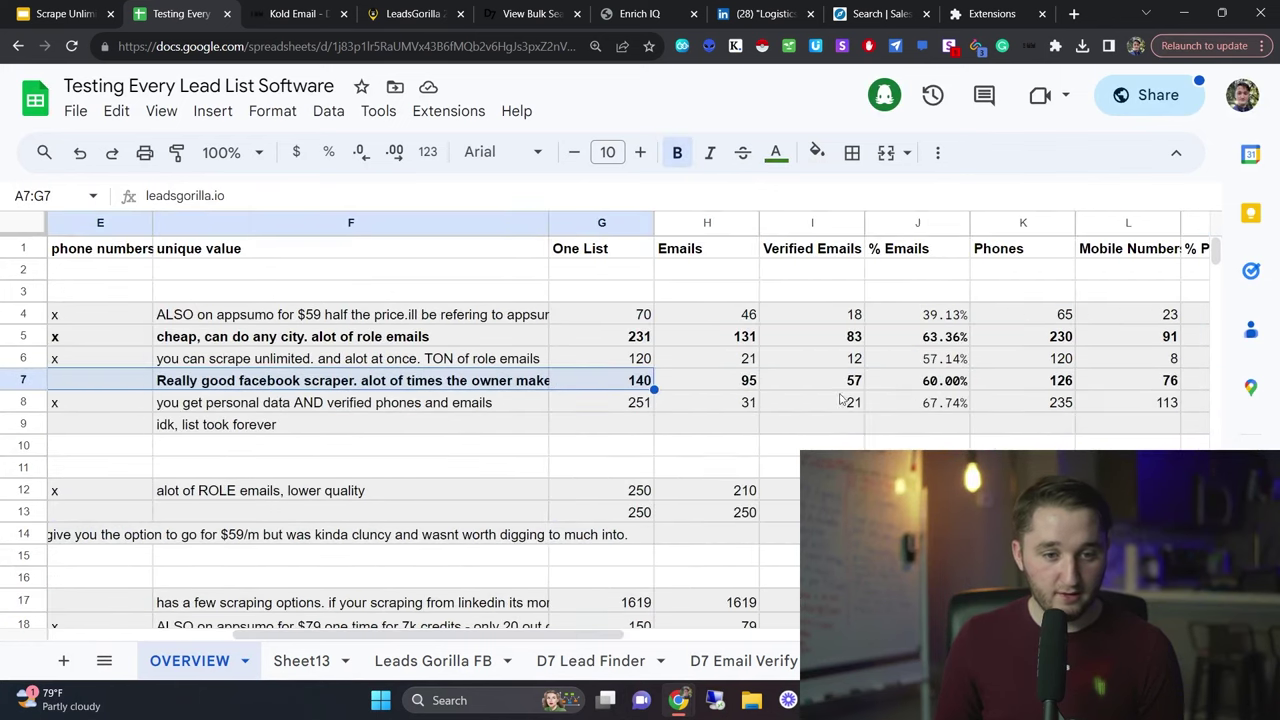
{"action": "left_click_drag", "start_coordinate": [858, 390], "coordinate": [943, 388]}
{"action": "scroll", "coordinate": [907, 408], "scroll_direction": "right", "scroll_amount": 5}
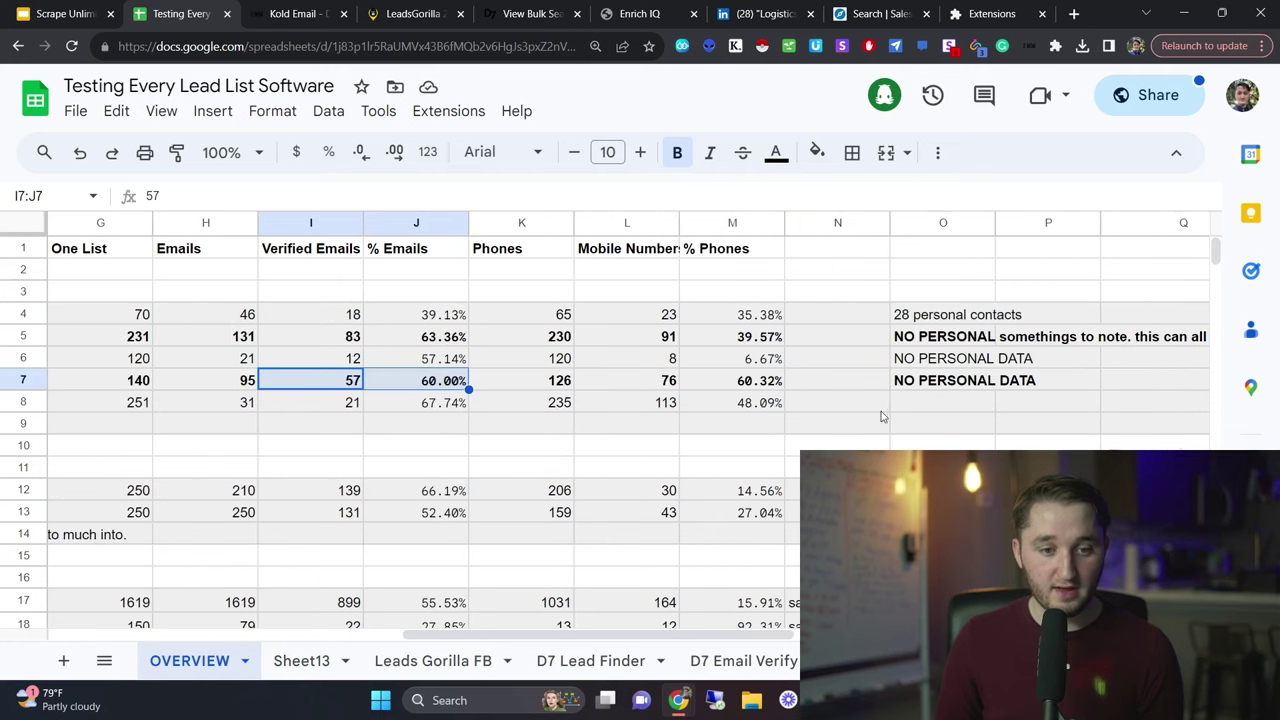
{"action": "left_click_drag", "start_coordinate": [613, 383], "coordinate": [763, 386]}
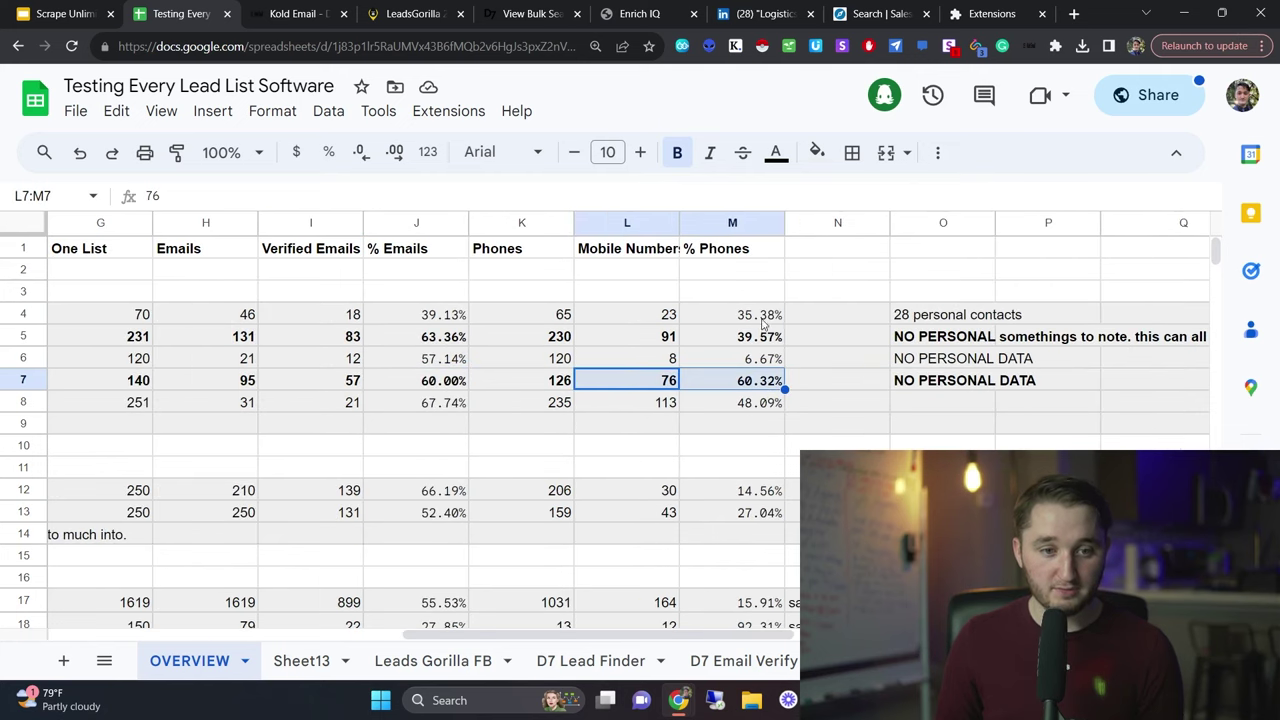
{"action": "left_click_drag", "start_coordinate": [763, 325], "coordinate": [754, 410]}
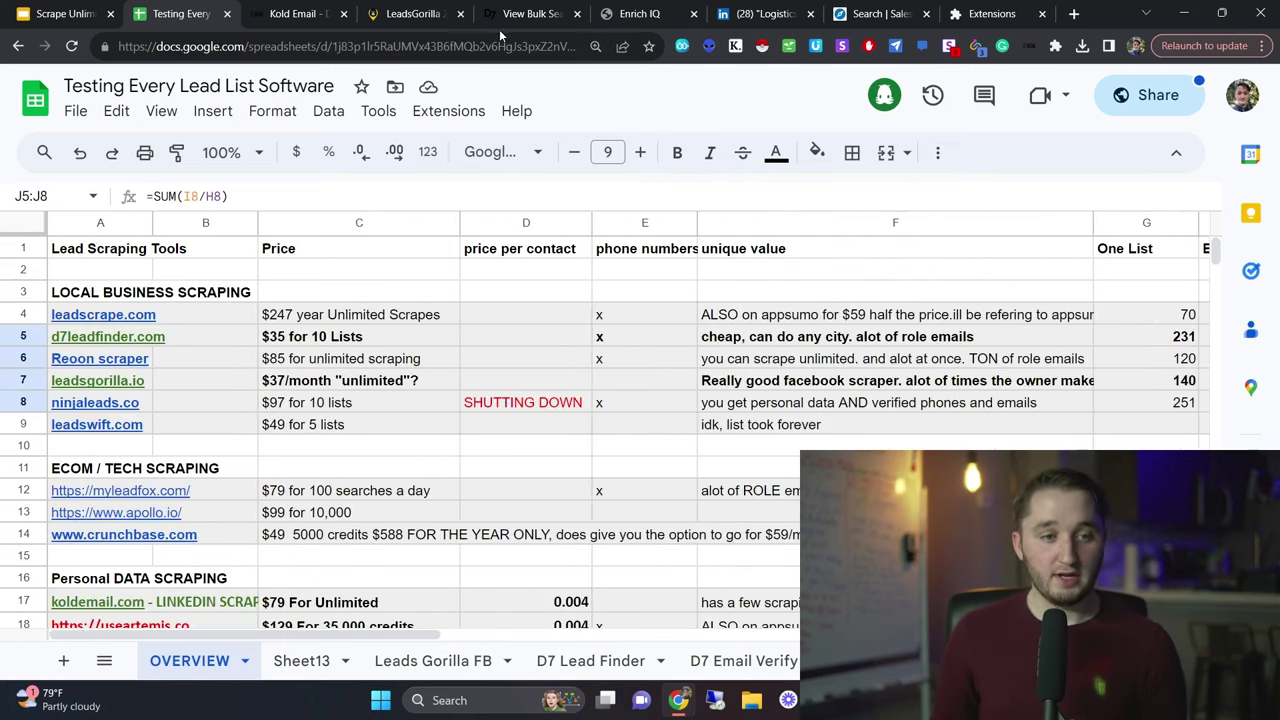
Step: Return to Leads Gorilla and look through the Facebook Pages leads for plumber in Miami, FL, USA
{"action": "left_click", "coordinate": [396, 9]}
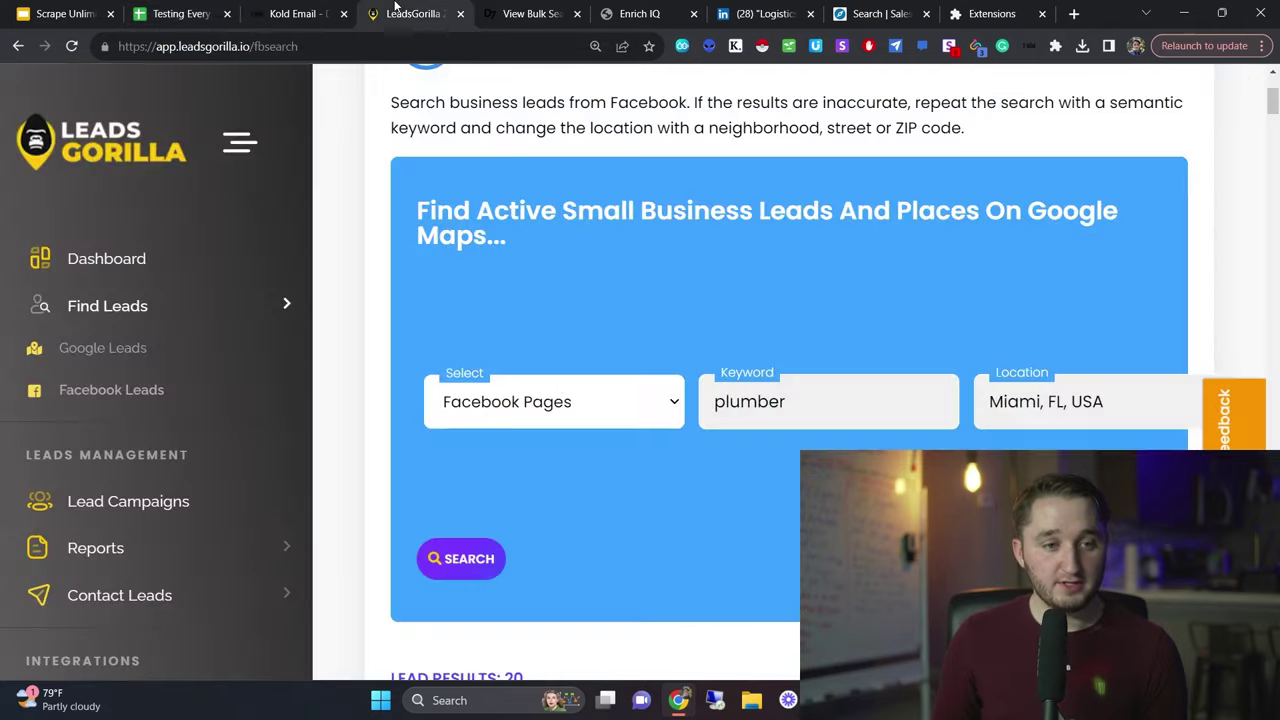
{"action": "left_click", "coordinate": [288, 305]}
{"action": "left_click", "coordinate": [288, 305]}
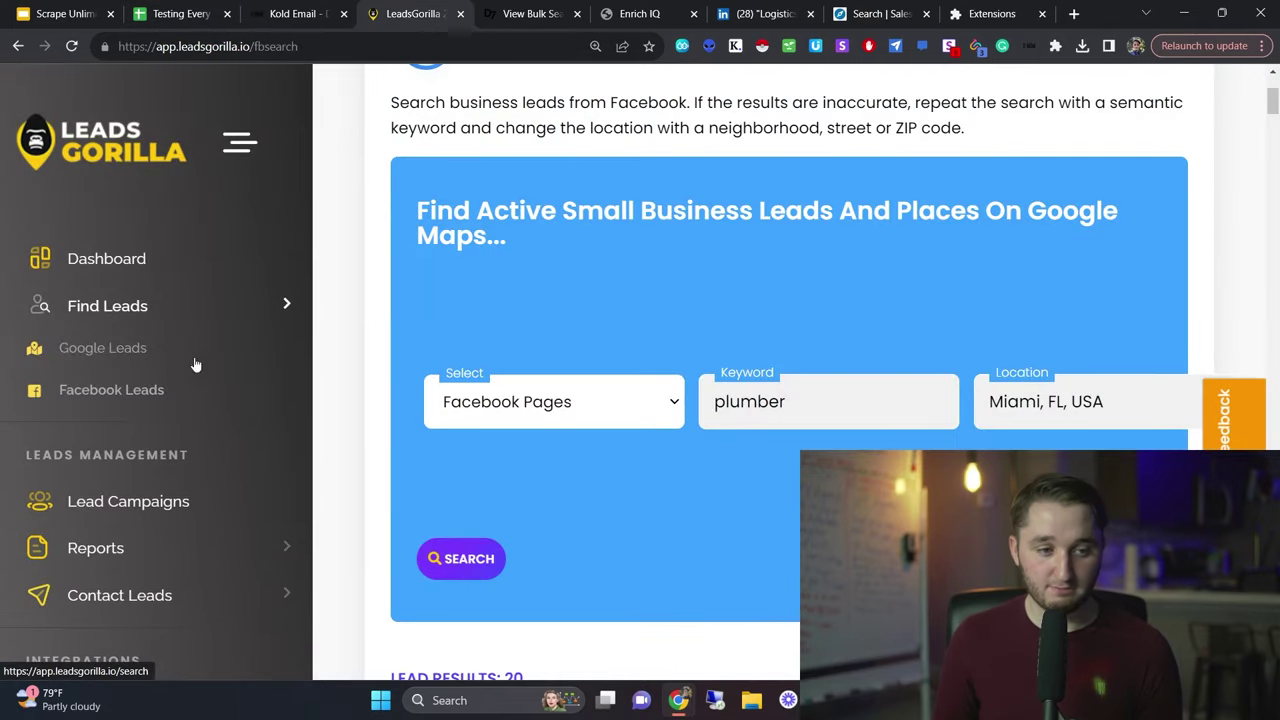
{"action": "scroll", "coordinate": [690, 430], "scroll_direction": "down", "scroll_amount": 1}
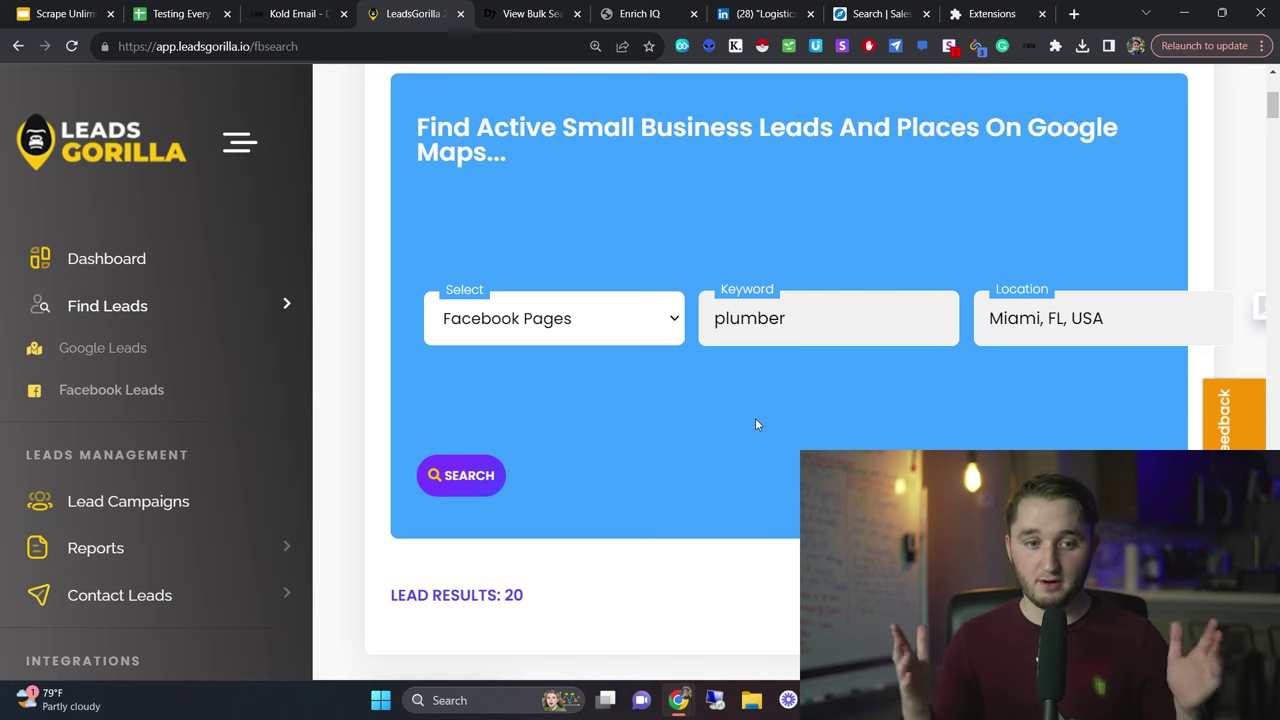
{"action": "scroll", "coordinate": [711, 400], "scroll_direction": "down", "scroll_amount": 2}
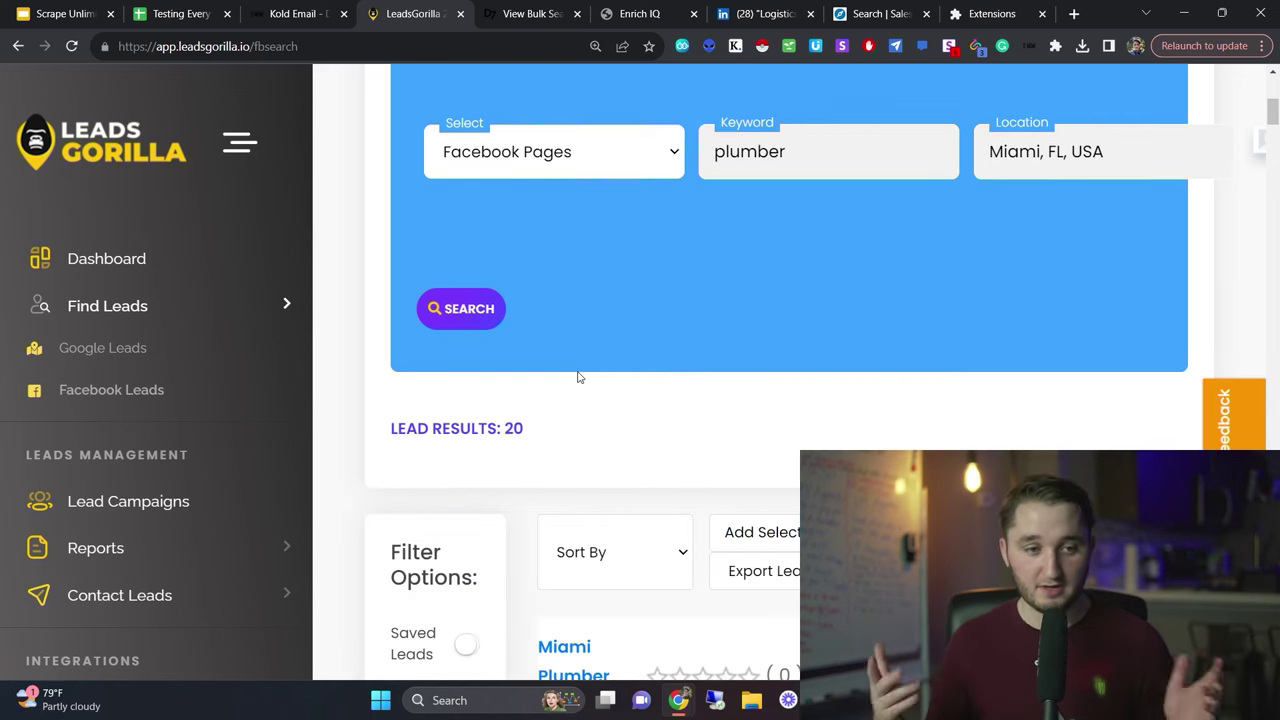
{"action": "scroll", "coordinate": [735, 320], "scroll_direction": "down", "scroll_amount": 3}
{"action": "scroll", "coordinate": [874, 349], "scroll_direction": "down", "scroll_amount": 15}
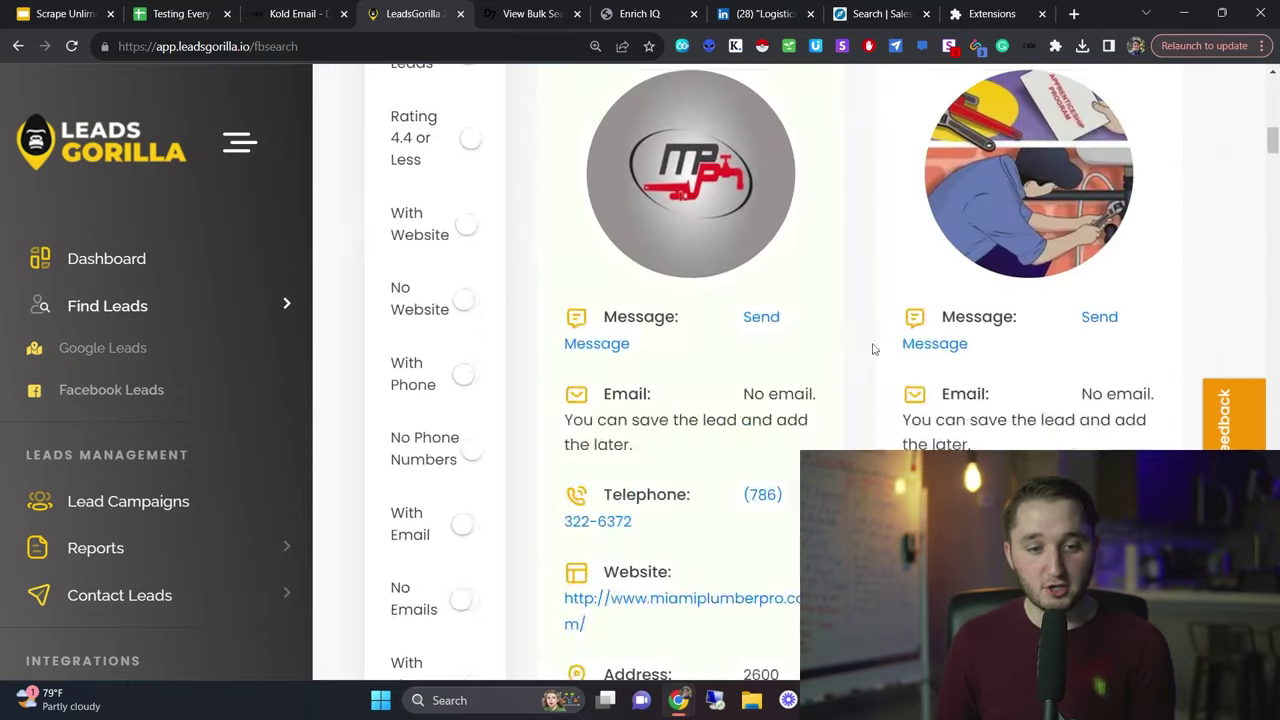
{"action": "scroll", "coordinate": [878, 384], "scroll_direction": "down", "scroll_amount": 5}
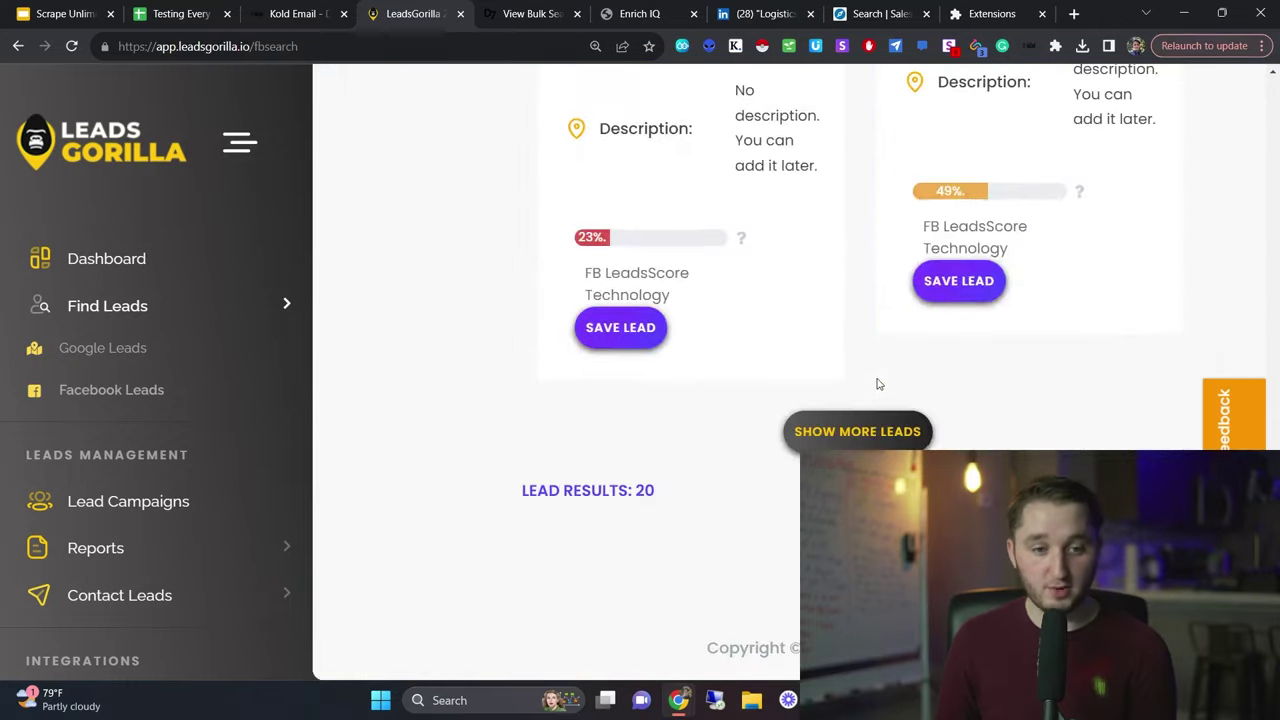
Step: Load two more batches of plumber leads at the end of the Facebook results and look through them
{"action": "left_click", "coordinate": [872, 436]}
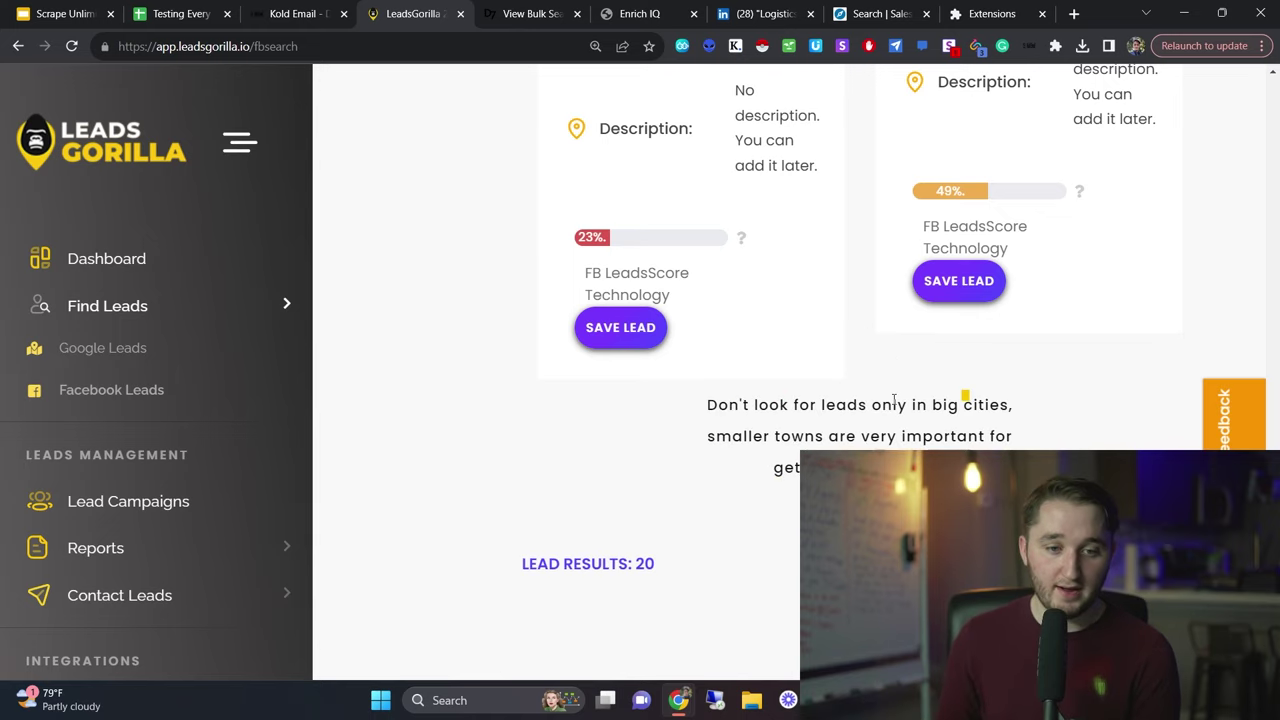
{"action": "scroll", "coordinate": [895, 420], "scroll_direction": "down", "scroll_amount": 10}
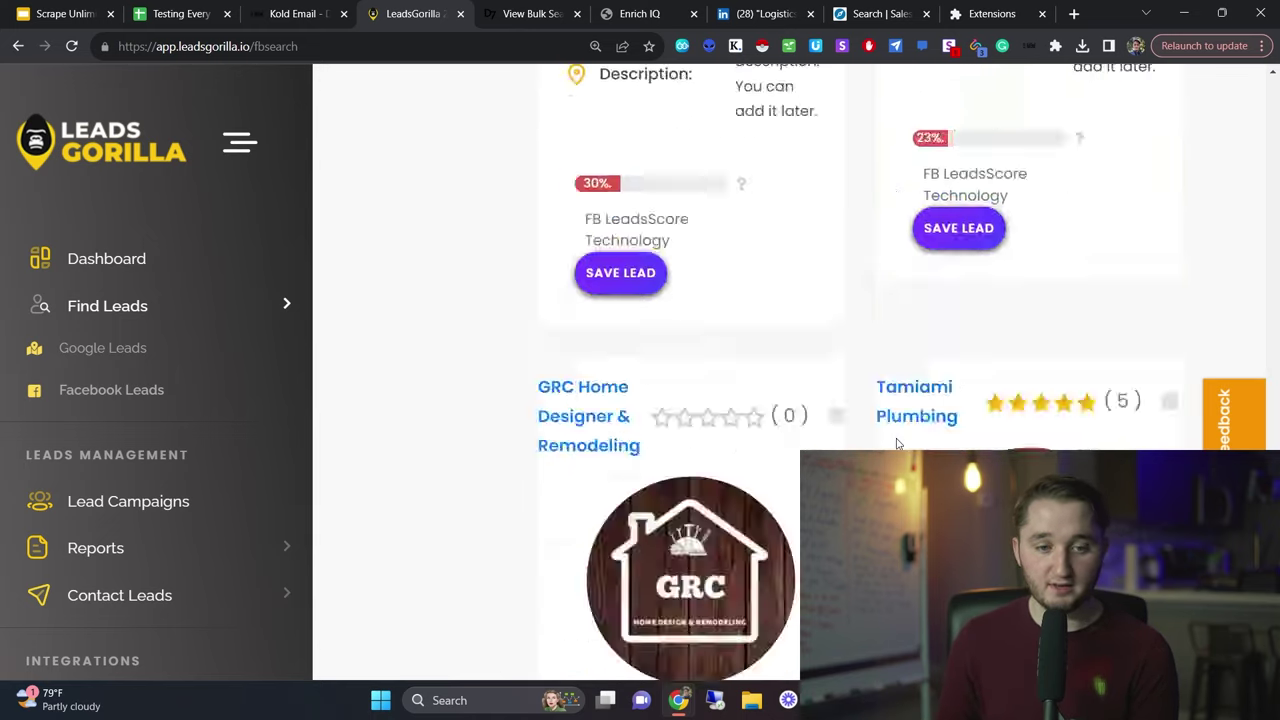
{"action": "left_click", "coordinate": [858, 432]}
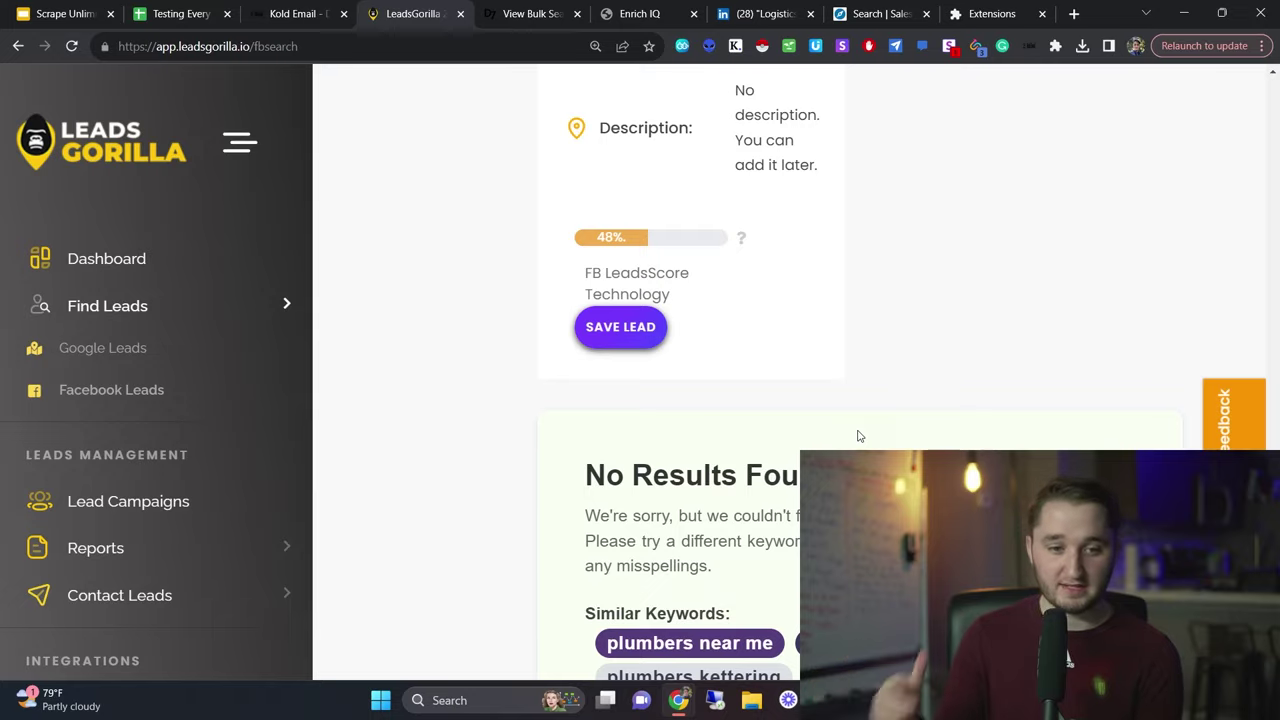
{"action": "scroll", "coordinate": [858, 436], "scroll_direction": "down", "scroll_amount": 5}
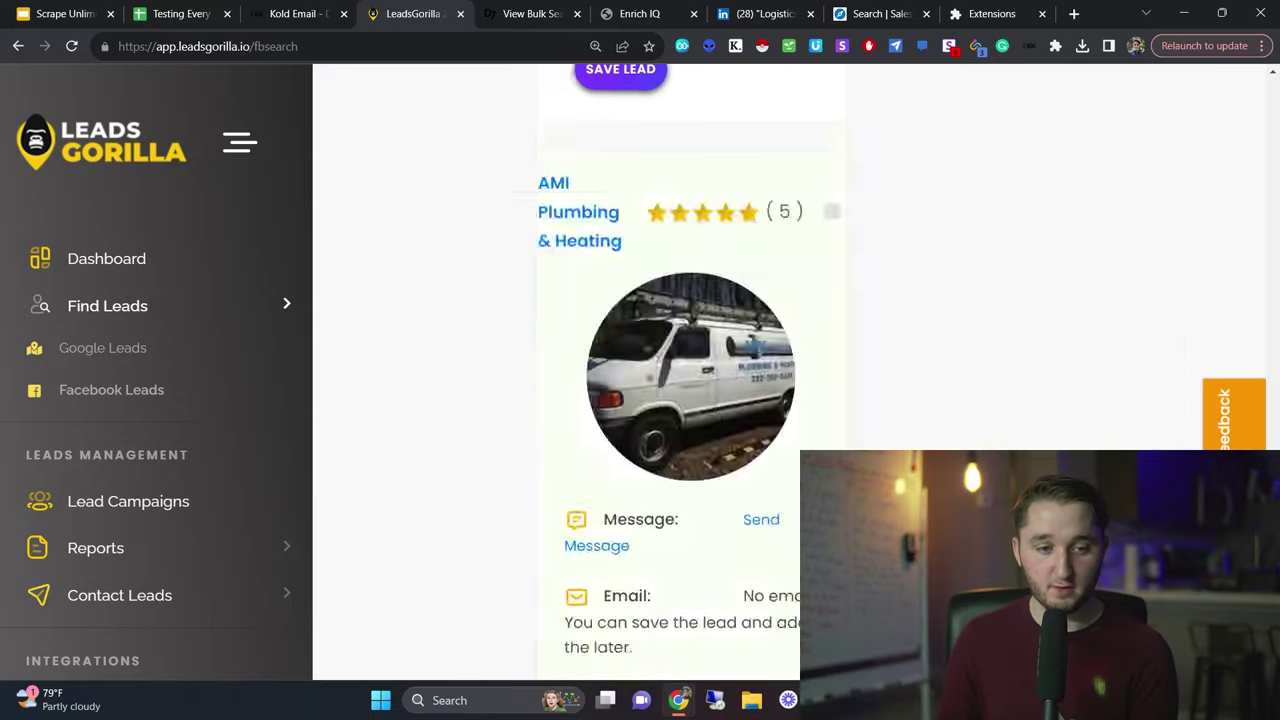
{"action": "scroll", "coordinate": [911, 402], "scroll_direction": "down", "scroll_amount": 10}
Step: Check the export formats offered for the Leads Gorilla results and return to the Local Business Scraping slide
{"action": "scroll", "coordinate": [911, 402], "scroll_direction": "up", "scroll_amount": 20}
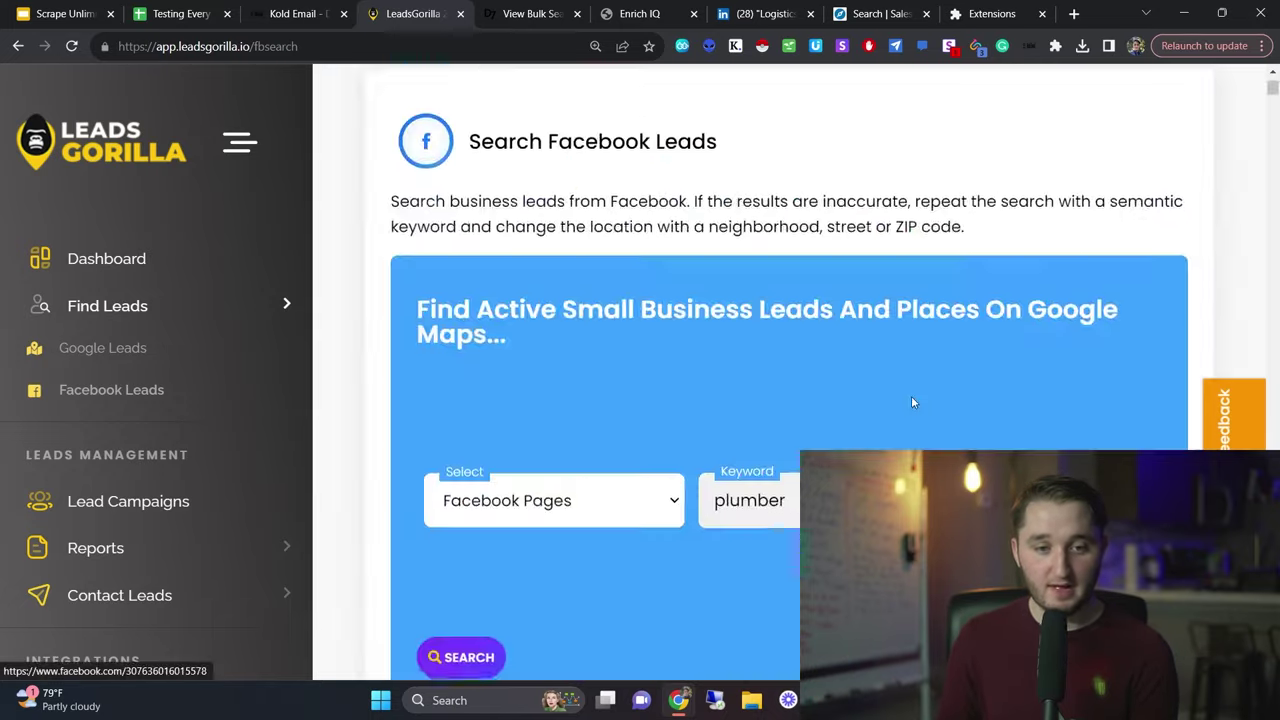
{"action": "scroll", "coordinate": [911, 402], "scroll_direction": "down", "scroll_amount": 7}
{"action": "scroll", "coordinate": [820, 362], "scroll_direction": "up", "scroll_amount": 2}
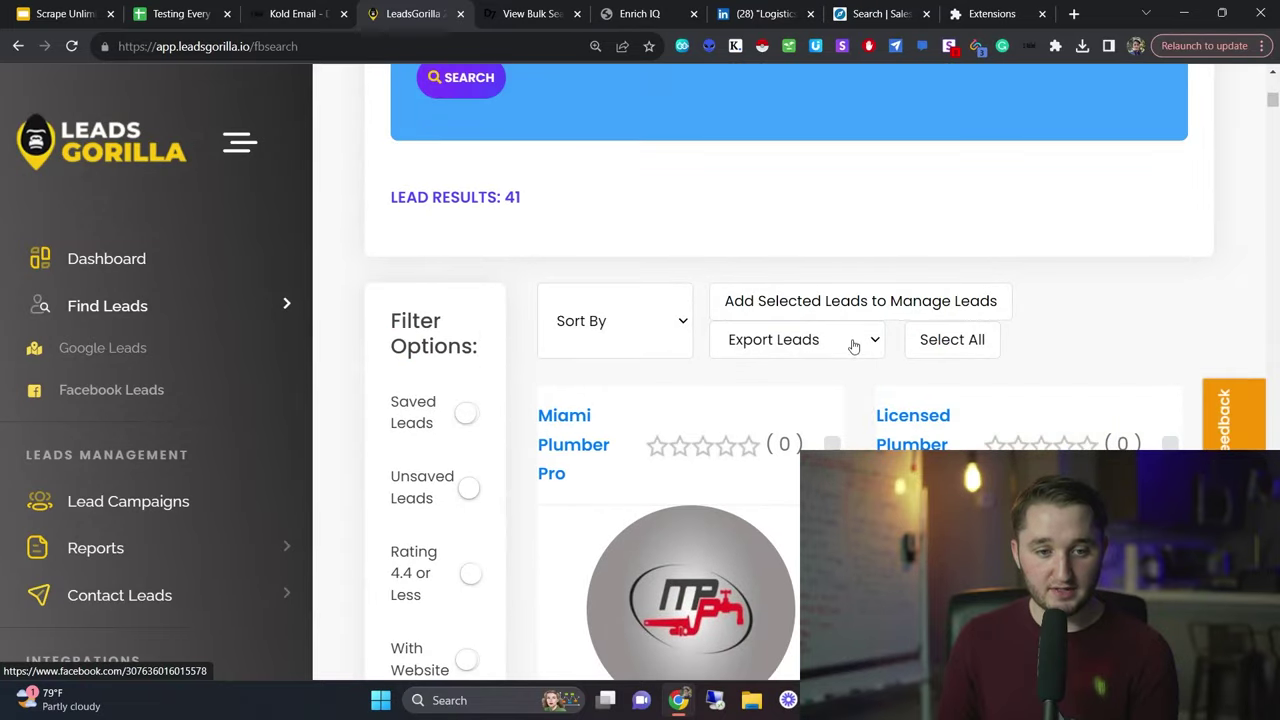
{"action": "left_click", "coordinate": [853, 345]}
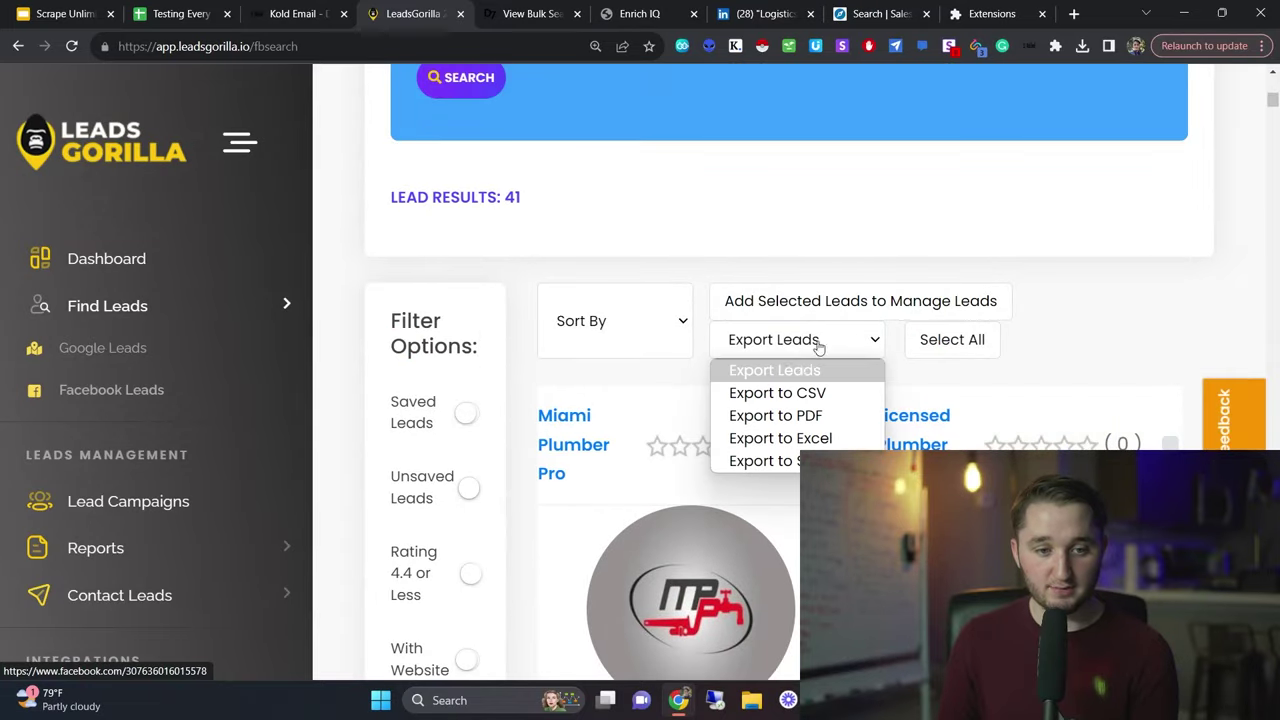
{"action": "left_click", "coordinate": [1007, 370]}
{"action": "scroll", "coordinate": [931, 343], "scroll_direction": "down", "scroll_amount": 2}
{"action": "scroll", "coordinate": [931, 343], "scroll_direction": "up", "scroll_amount": 3}
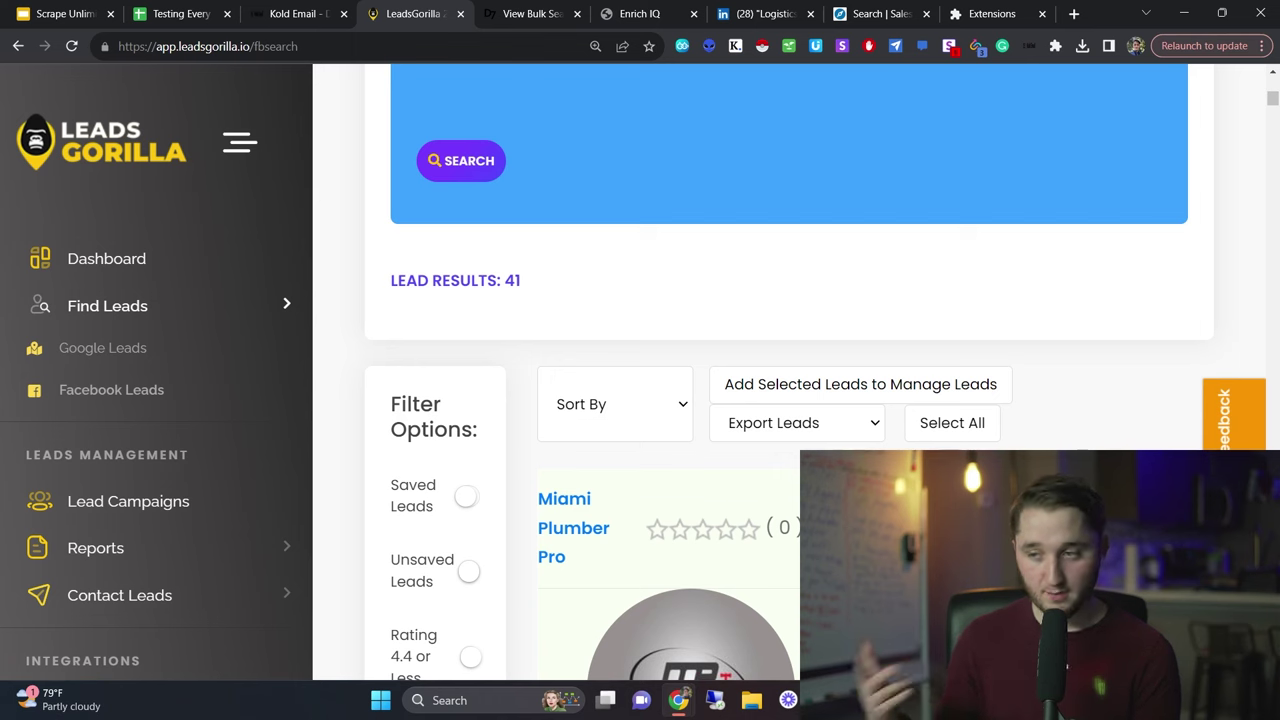
{"action": "key", "text": "ctrl+1"}
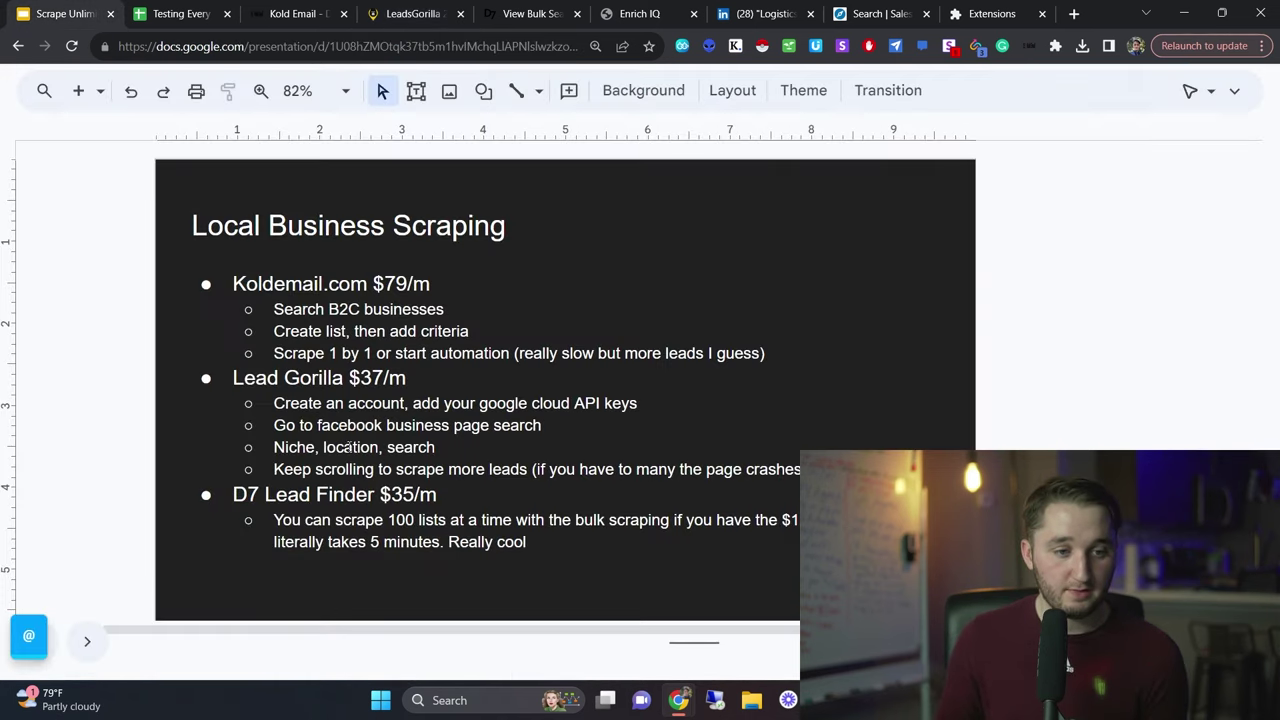
Step: Switch to D7 Lead Finder and set up a bulk search in multiple cities with the keyword Plumbers
{"action": "left_click", "coordinate": [311, 22]}
{"action": "left_click", "coordinate": [510, 14]}
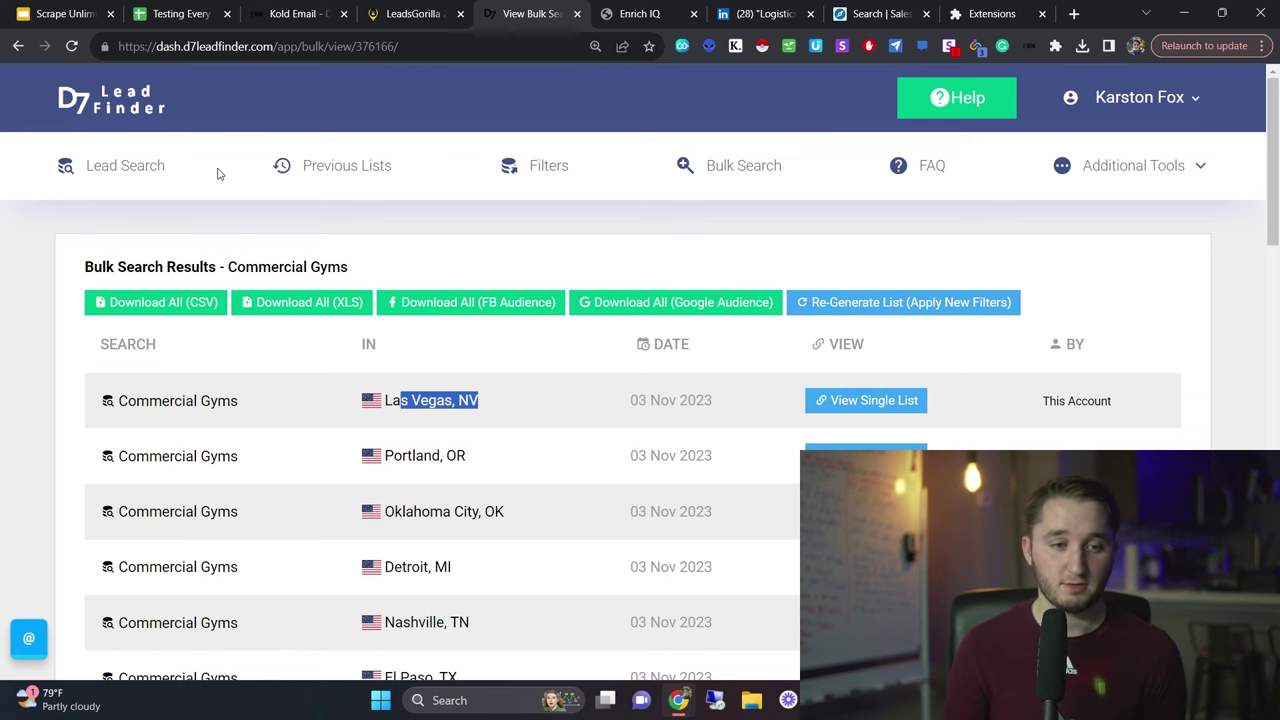
{"action": "left_click", "coordinate": [763, 176]}
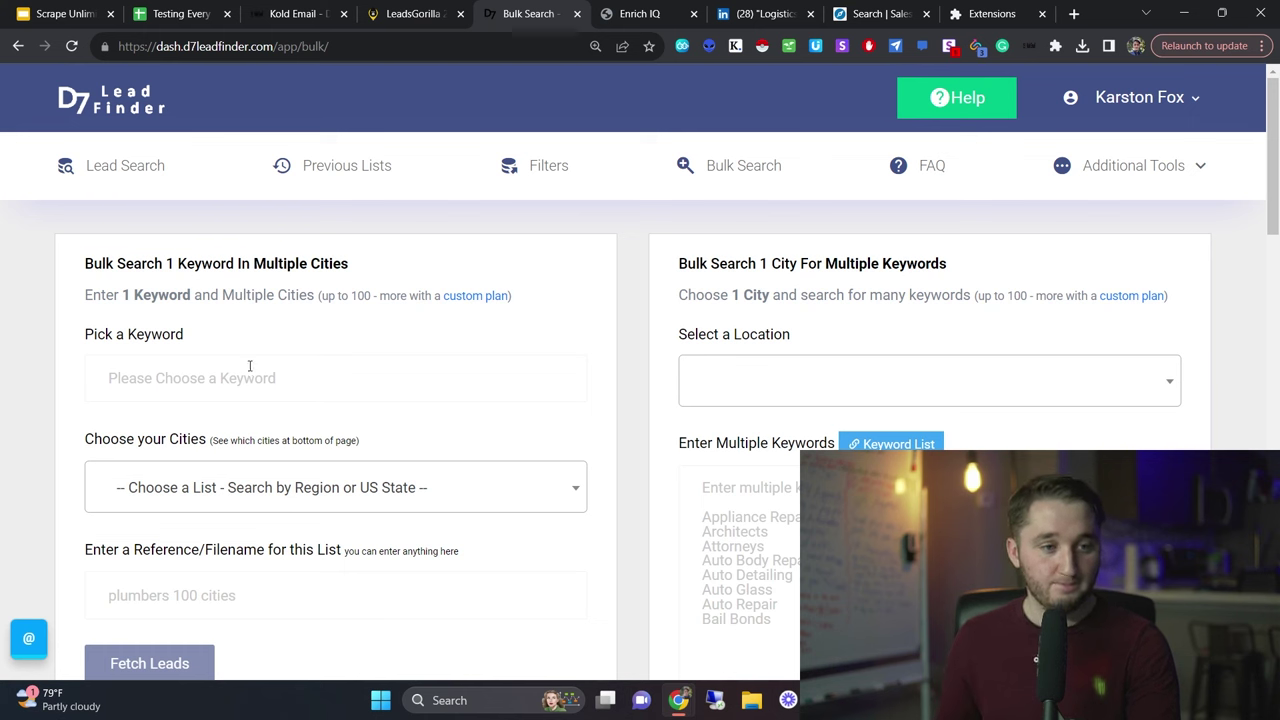
{"action": "type", "text": "plumbers"}
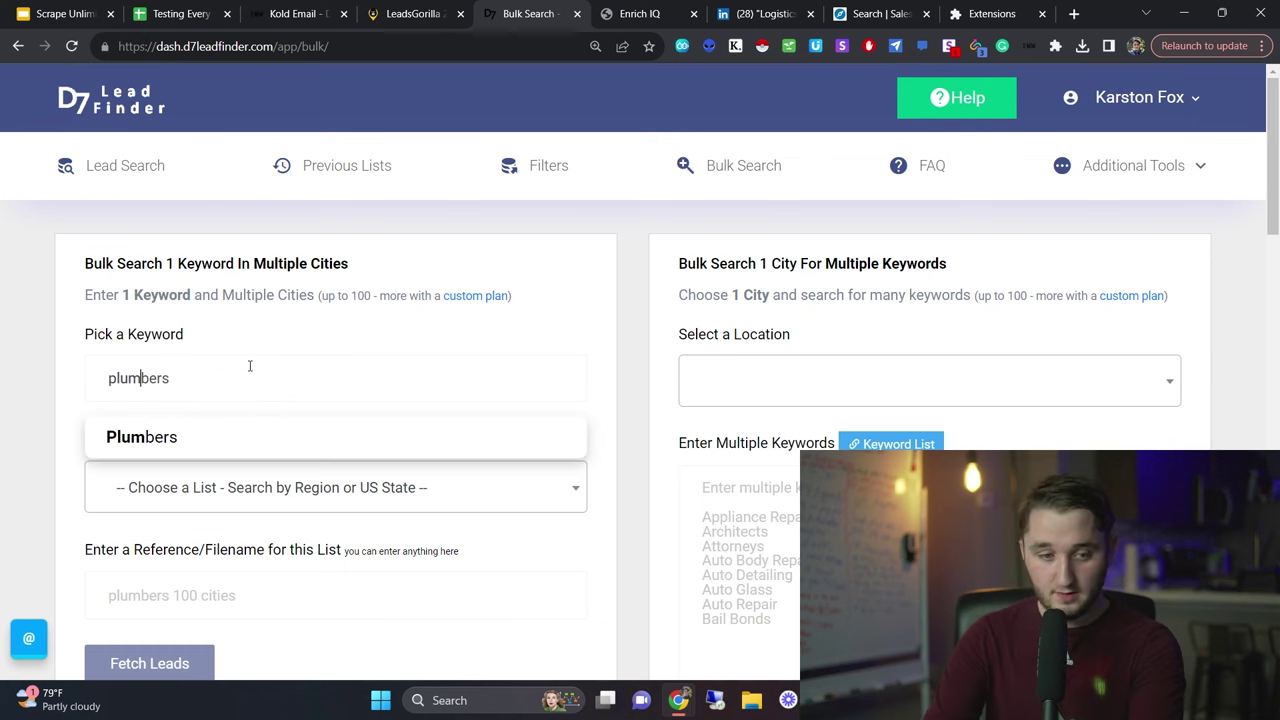
{"action": "left_click", "coordinate": [200, 424]}
Step: Choose Top 100 USA Cities for the bulk search, enter sadfsdsf as the list reference, and try to fetch the leads
{"action": "scroll", "coordinate": [337, 378], "scroll_direction": "down", "scroll_amount": 2}
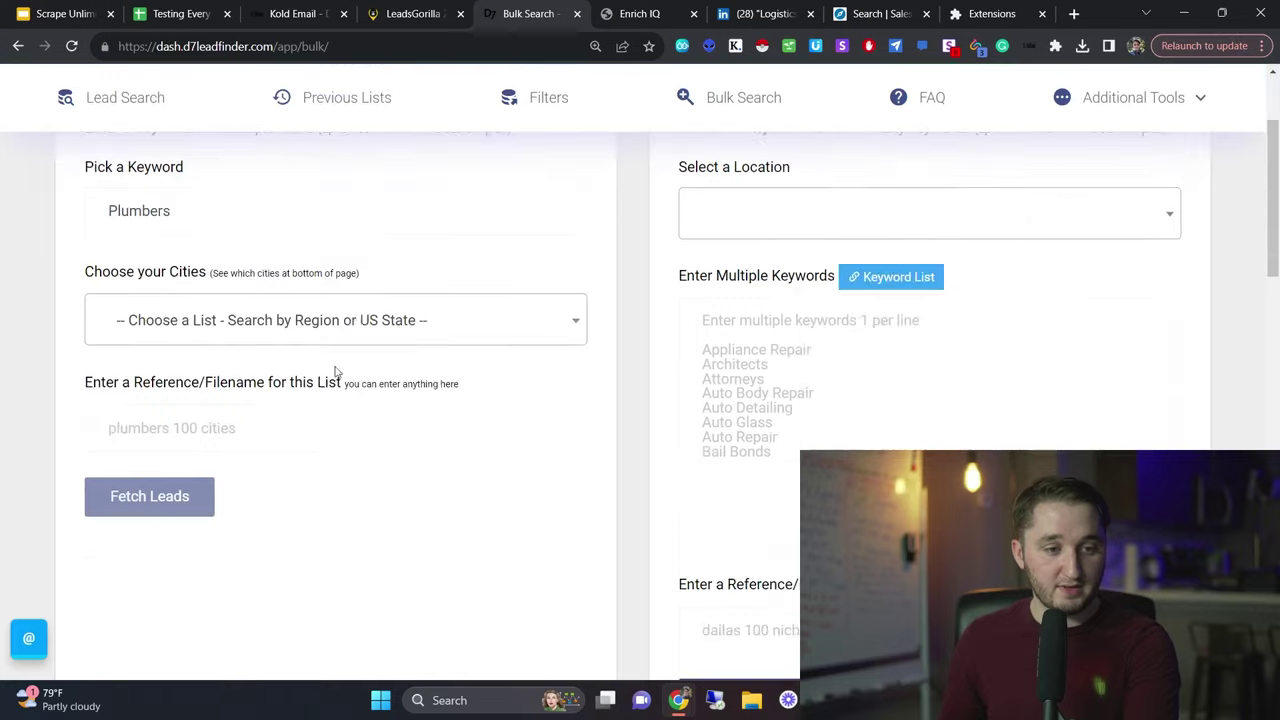
{"action": "left_click", "coordinate": [360, 320]}
{"action": "left_click", "coordinate": [294, 476]}
{"action": "scroll", "coordinate": [371, 374], "scroll_direction": "down", "scroll_amount": 2}
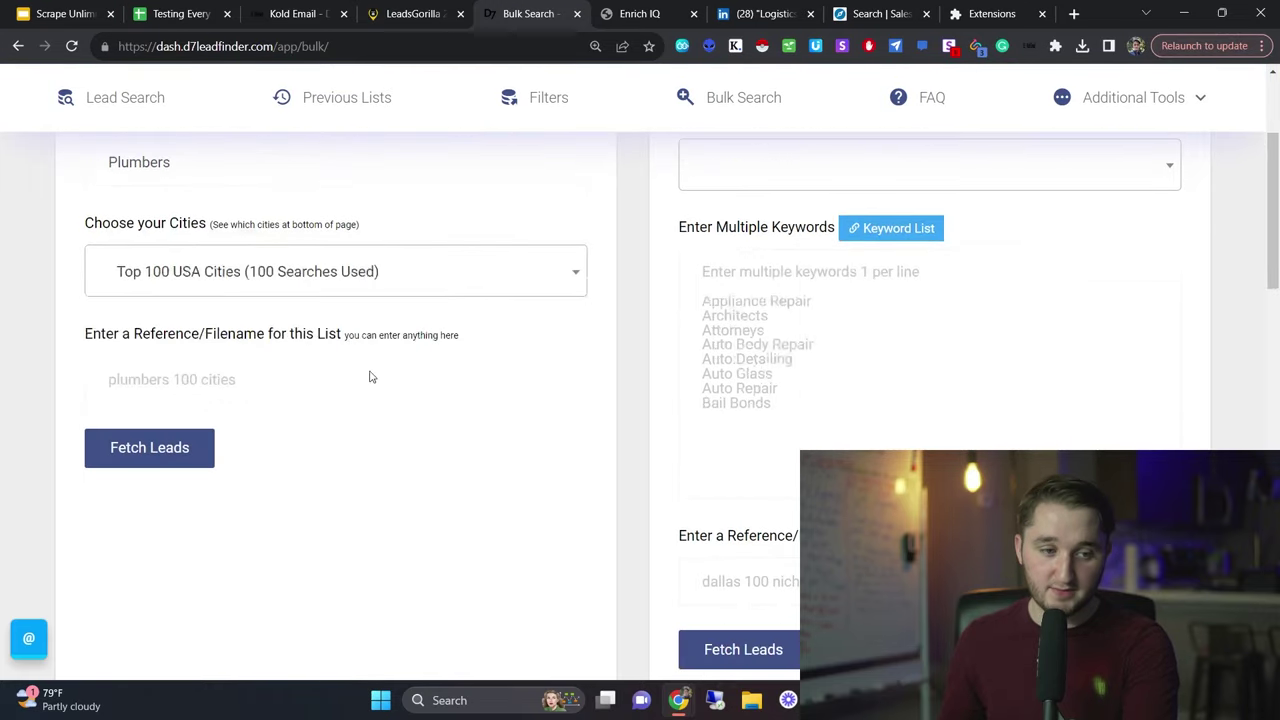
{"action": "left_click", "coordinate": [223, 268]}
{"action": "type", "text": "sadfsdsf"}
{"action": "left_click", "coordinate": [157, 334]}
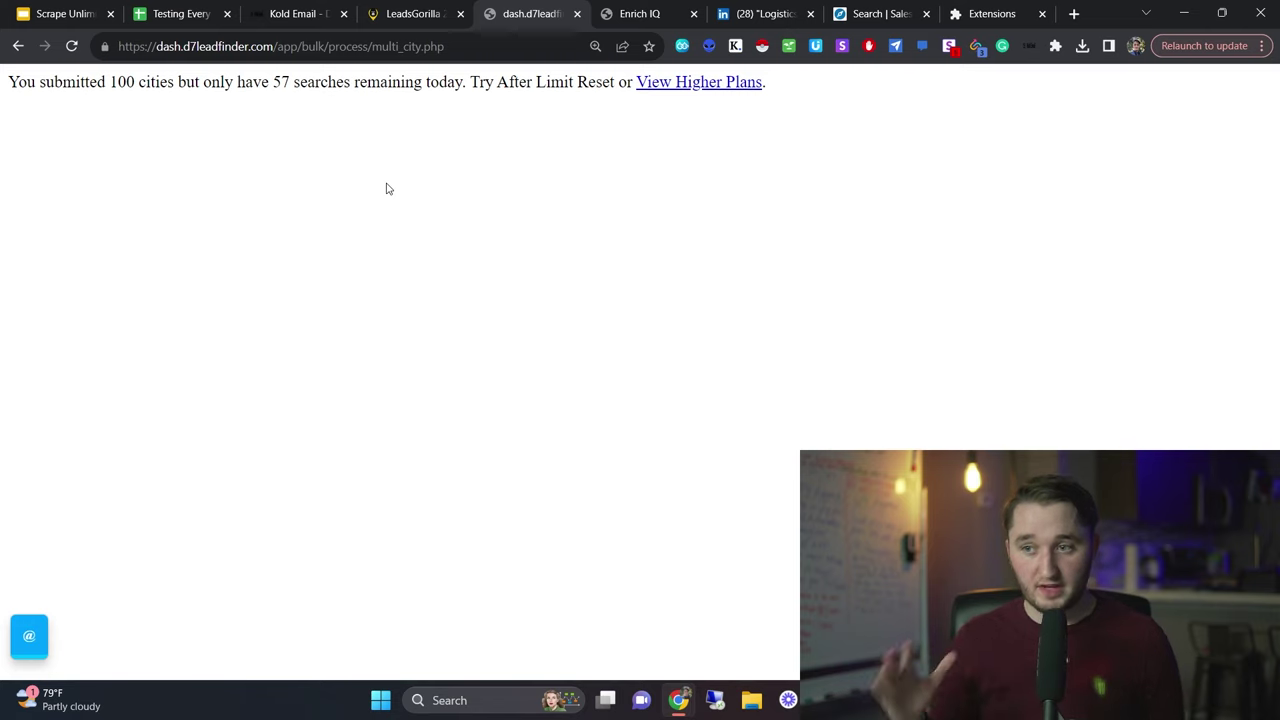
Step: Switch to the Testing Every Lead List Software sheet and review d7leadfinder.com's price, verified email and mobile number results
{"action": "key", "text": "ctrl+2"}
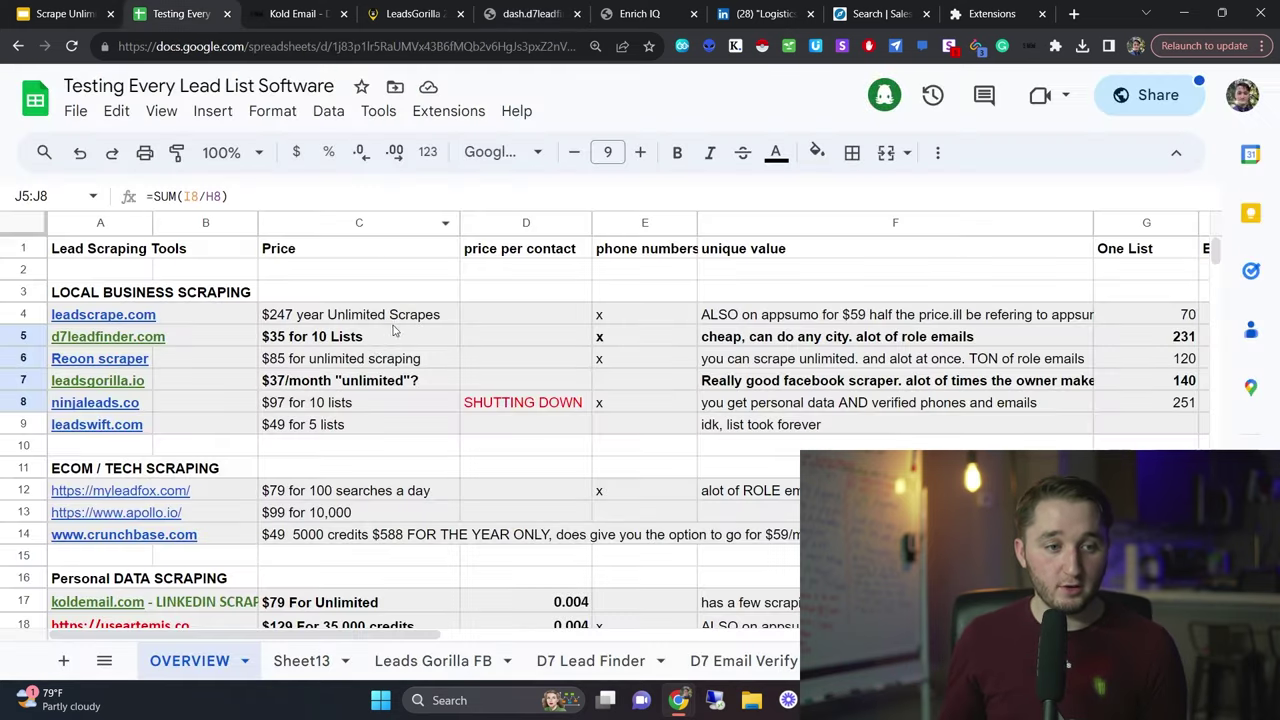
{"action": "left_click_drag", "start_coordinate": [223, 337], "coordinate": [695, 337]}
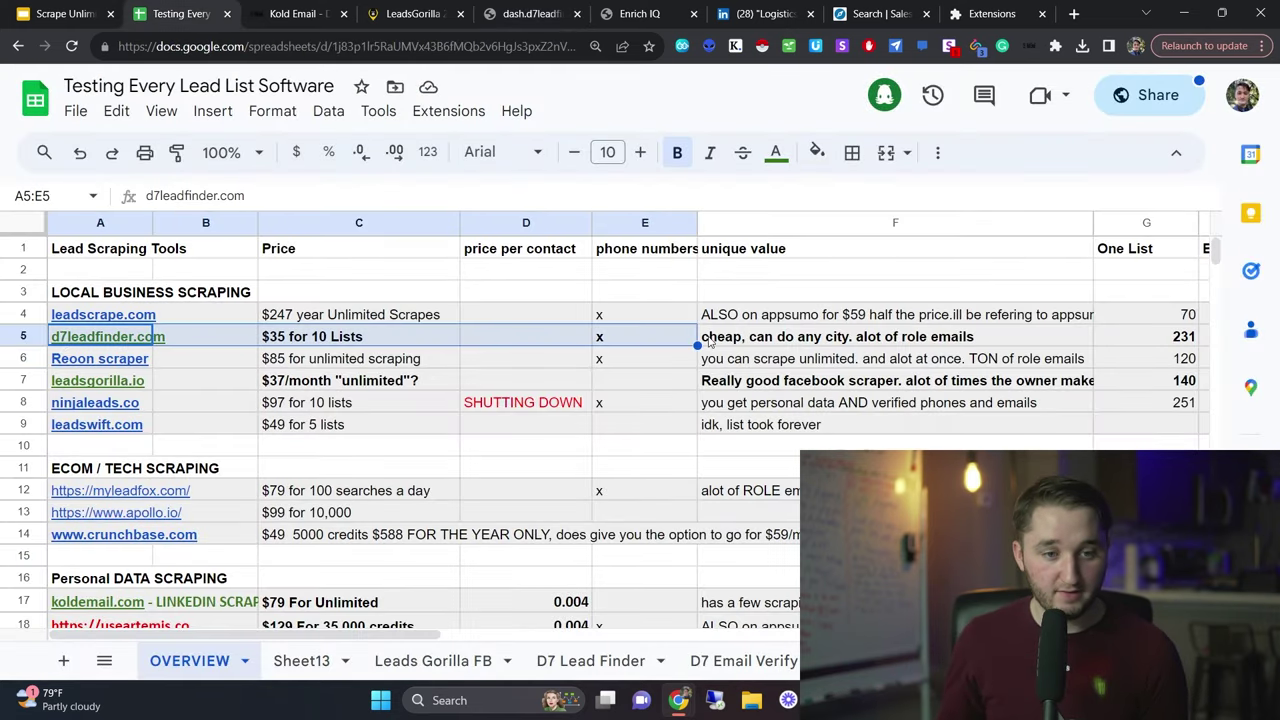
{"action": "scroll", "coordinate": [700, 355], "scroll_direction": "right", "scroll_amount": 2}
{"action": "scroll", "coordinate": [690, 362], "scroll_direction": "right", "scroll_amount": 2}
{"action": "mouse_move", "coordinate": [848, 340]}
{"action": "left_mouse_down"}
{"action": "mouse_move", "coordinate": [884, 340]}
{"action": "mouse_move", "coordinate": [862, 344]}
{"action": "left_mouse_up"}
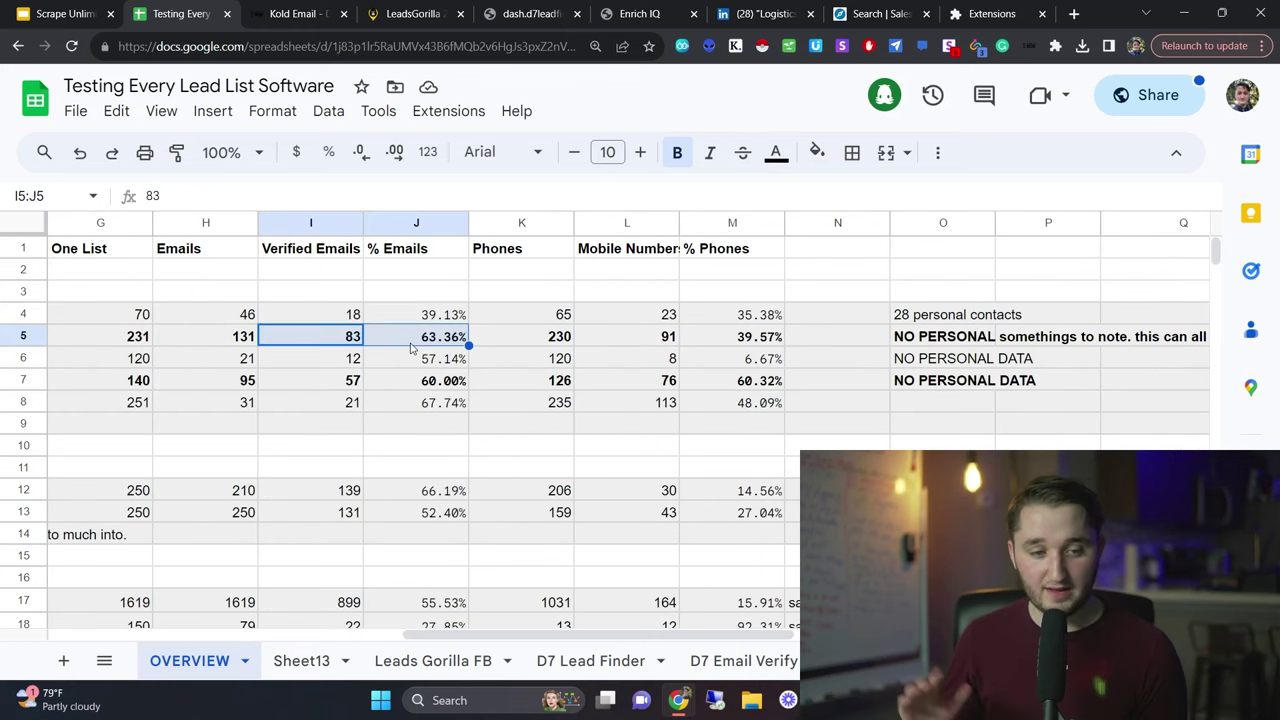
{"action": "left_click_drag", "start_coordinate": [745, 338], "coordinate": [536, 341]}
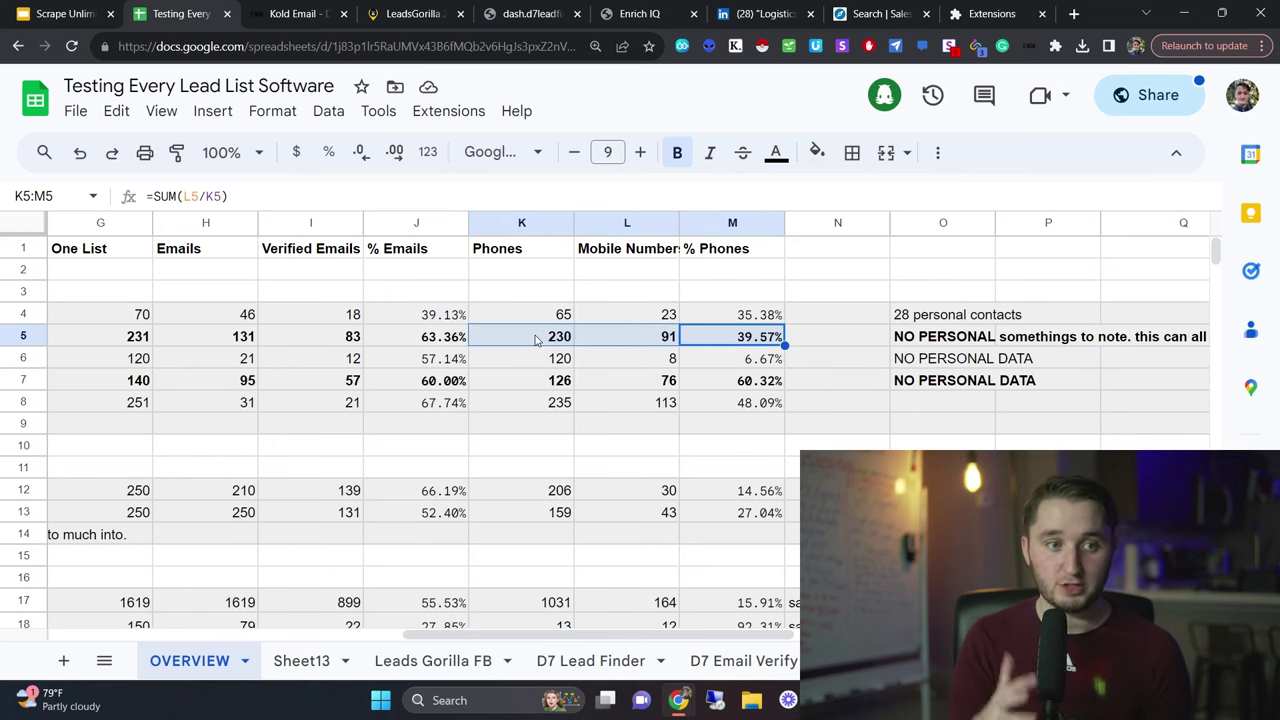